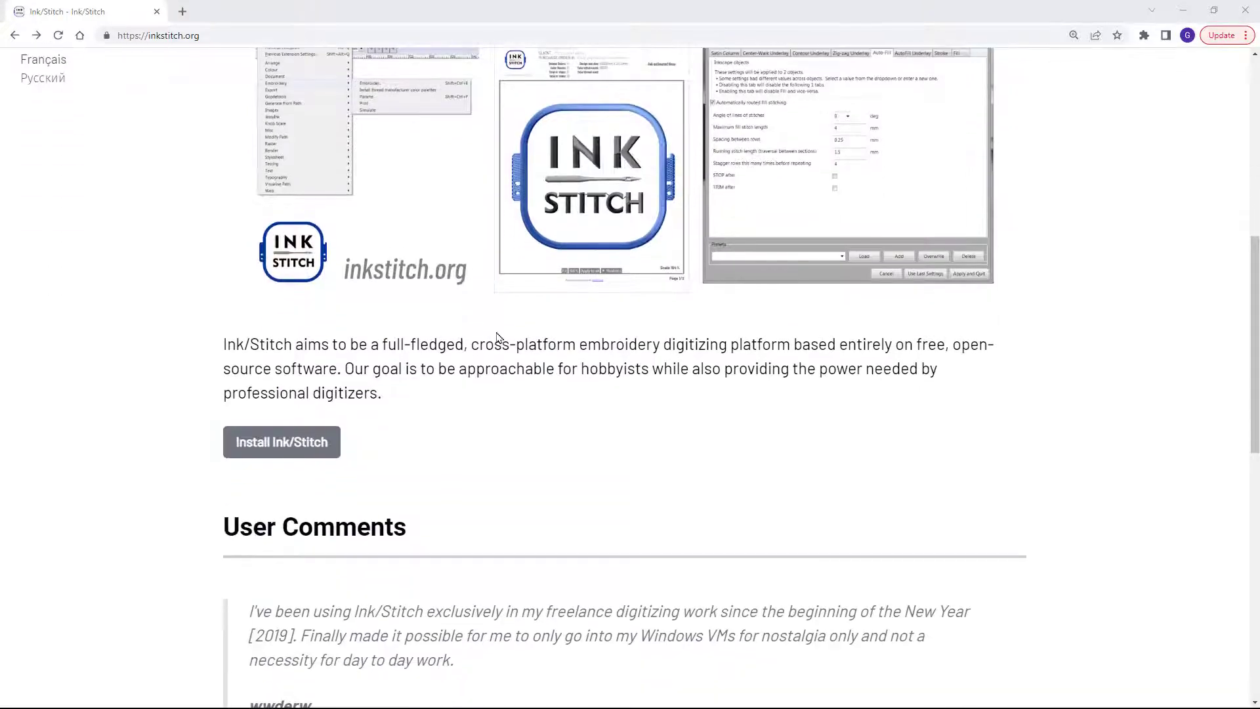
- Download Ink/Stitch v2.2.0 for Windows from the Windows installation page of the Ink/Stitch website
{"action": "scroll", "coordinate": [584, 234], "scroll_direction": "down", "scroll_amount": 4}
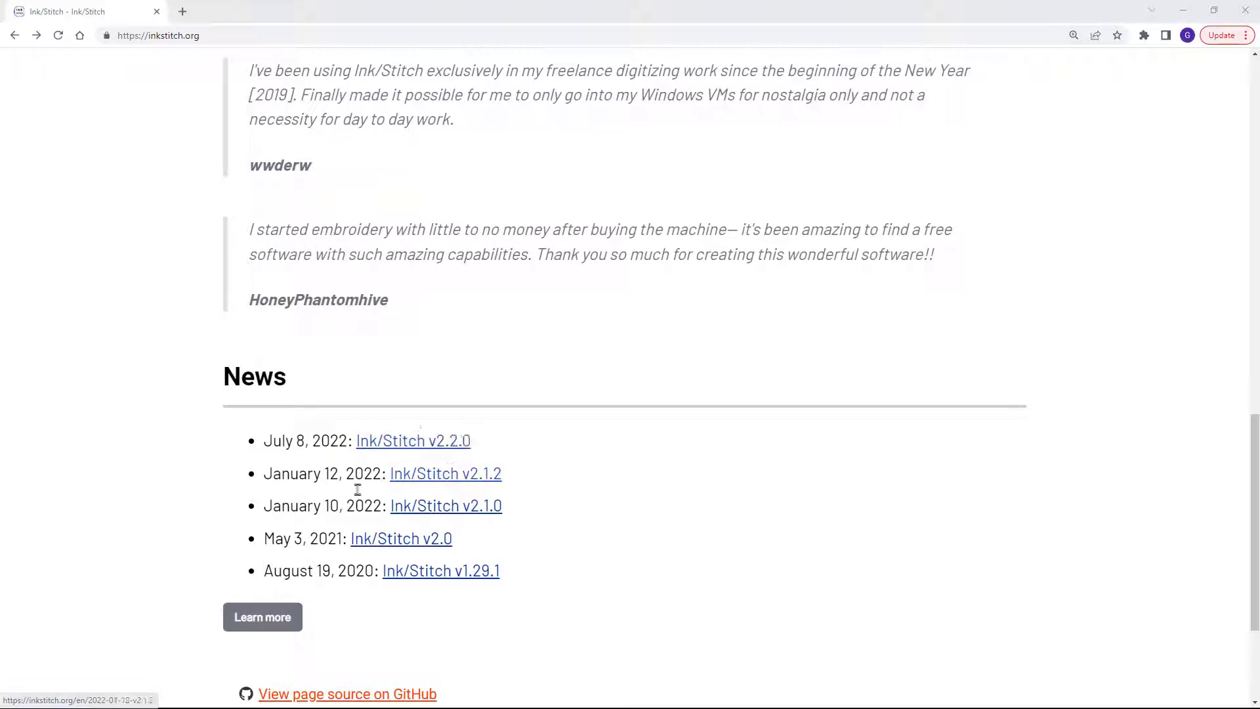
{"action": "scroll", "coordinate": [360, 489], "scroll_direction": "up", "scroll_amount": 5}
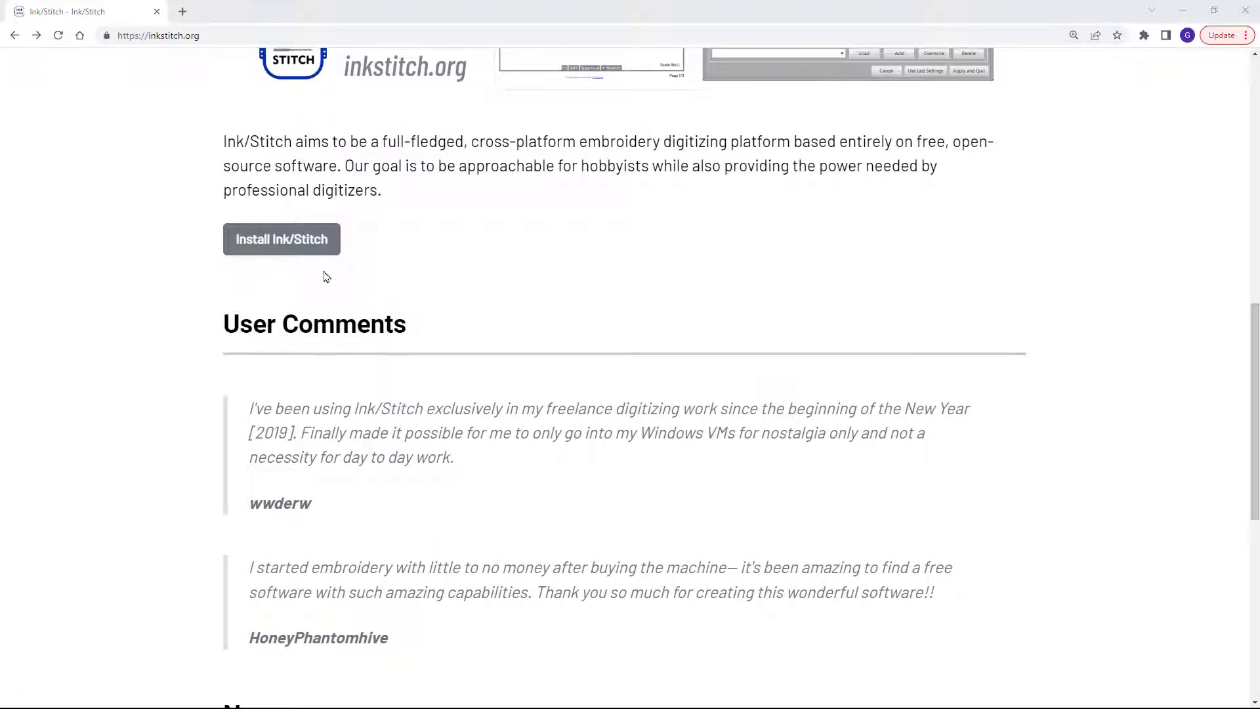
{"action": "left_click", "coordinate": [276, 240]}
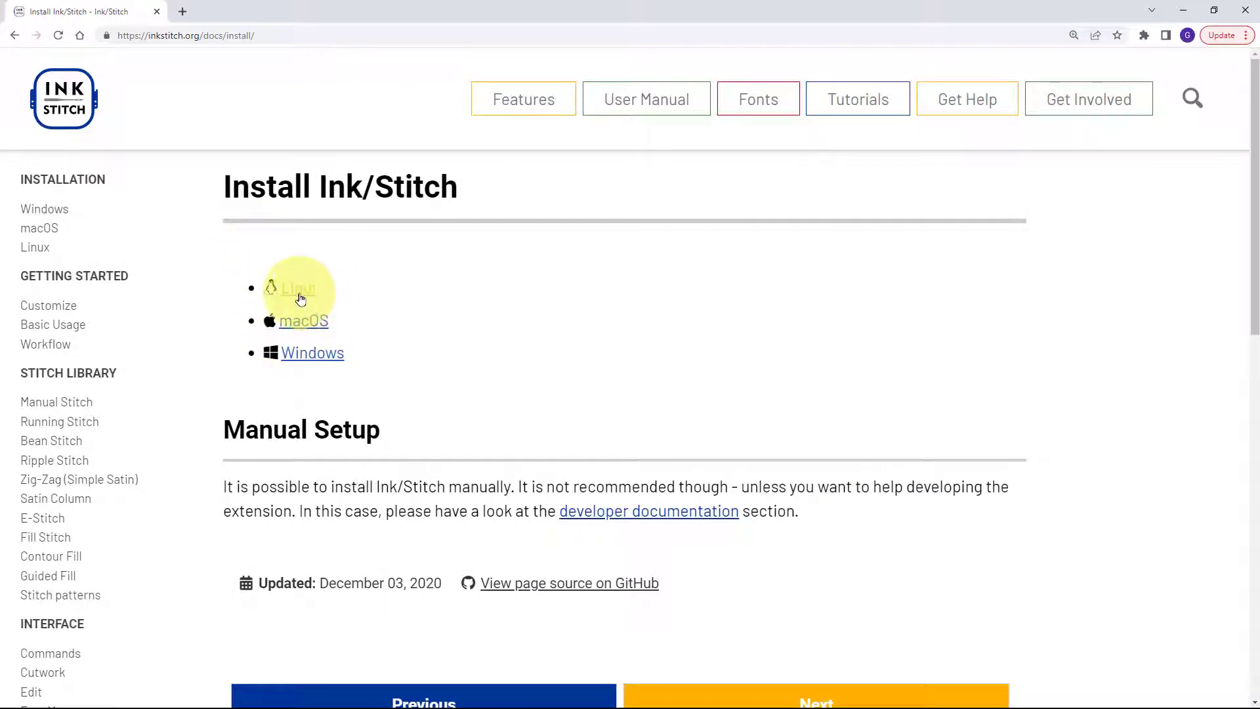
{"action": "left_click", "coordinate": [316, 358]}
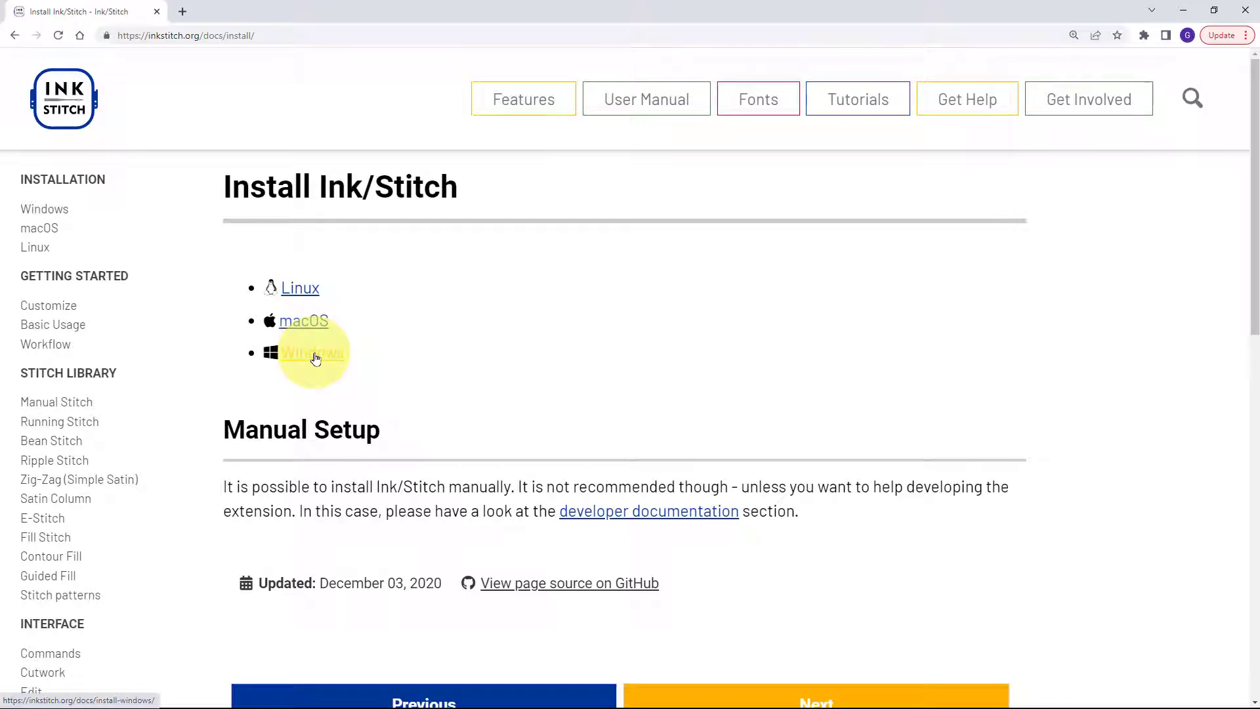
{"action": "left_click", "coordinate": [316, 358]}
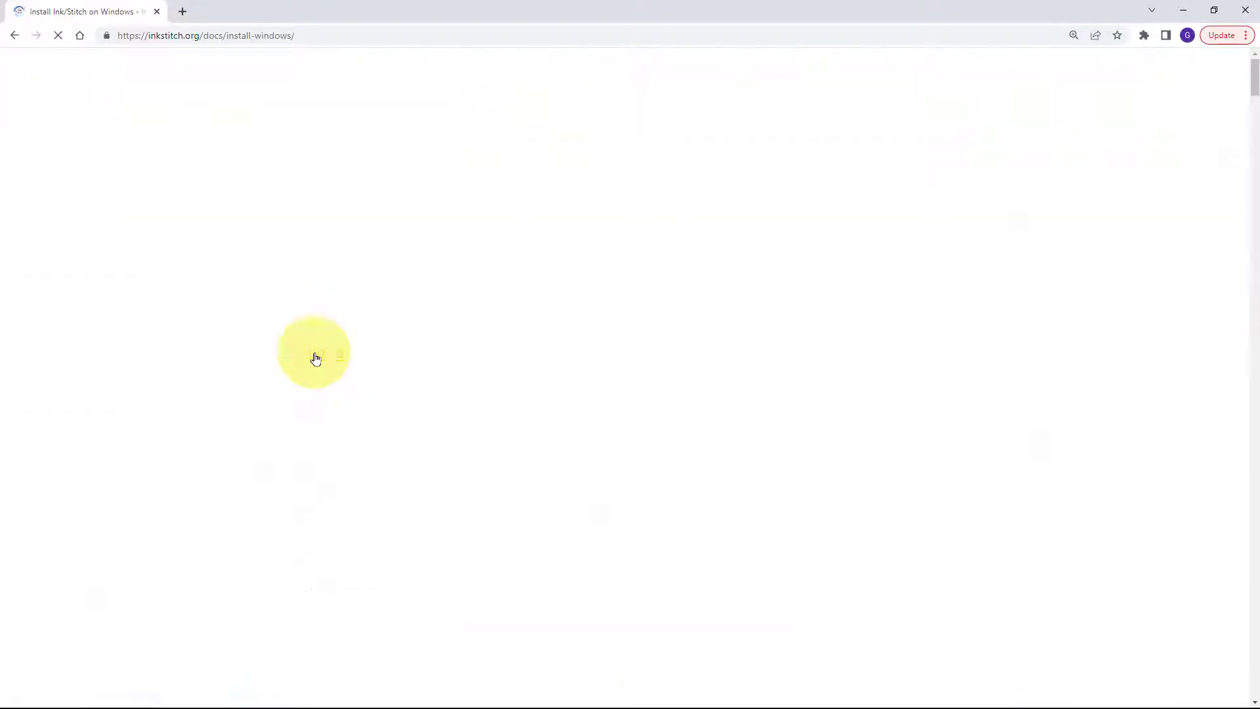
{"action": "scroll", "coordinate": [338, 428], "scroll_direction": "down", "scroll_amount": 2}
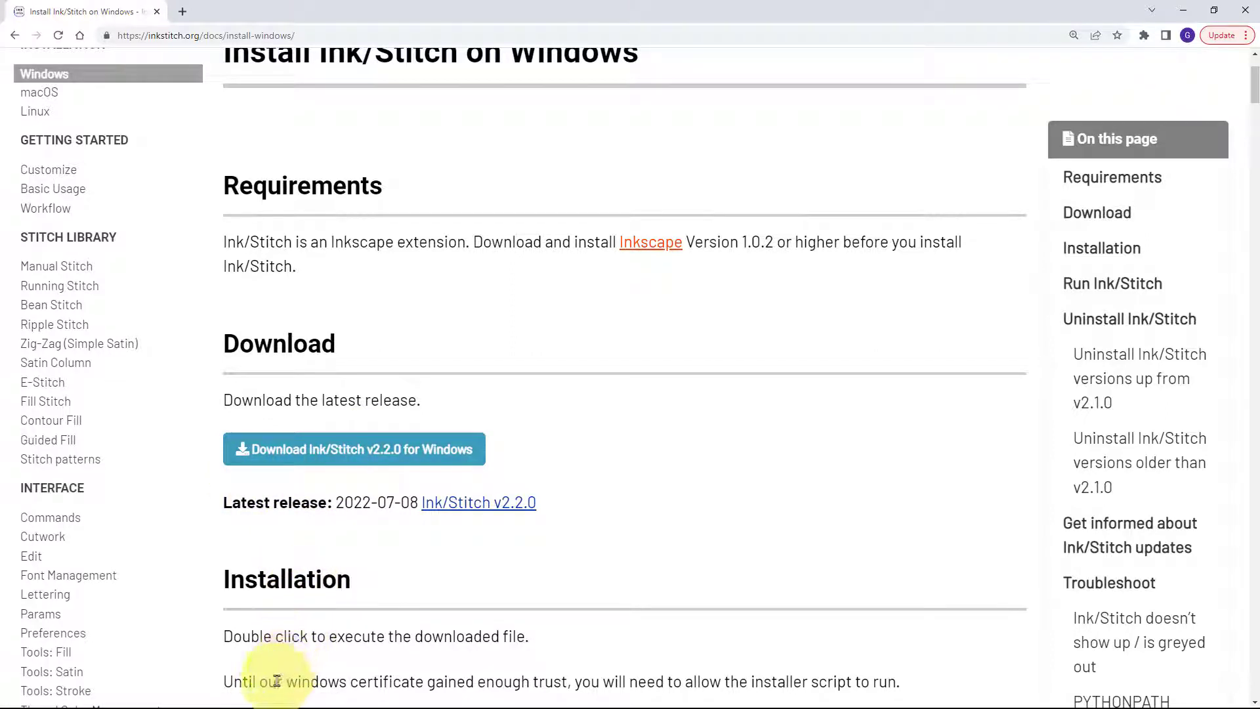
{"action": "left_click", "coordinate": [351, 450]}
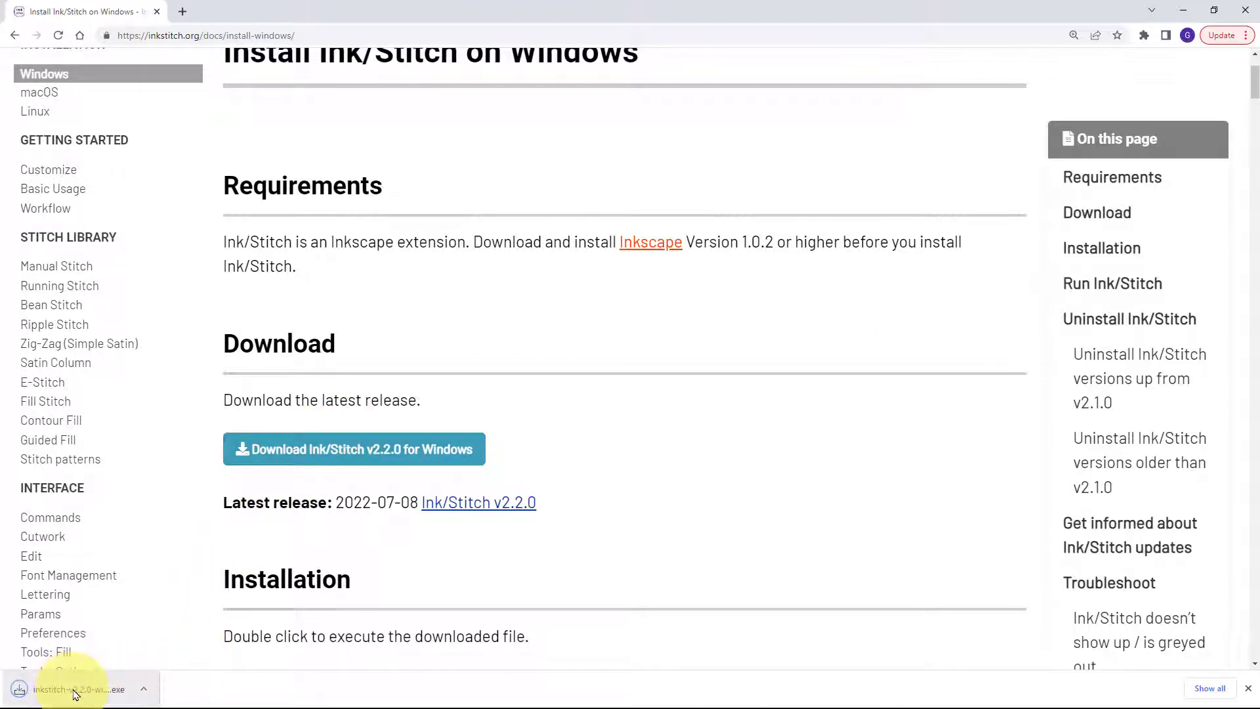
- Launch the downloaded Ink/Stitch installer and allow it to run anyway past Microsoft Defender SmartScreen
{"action": "left_click", "coordinate": [76, 689]}
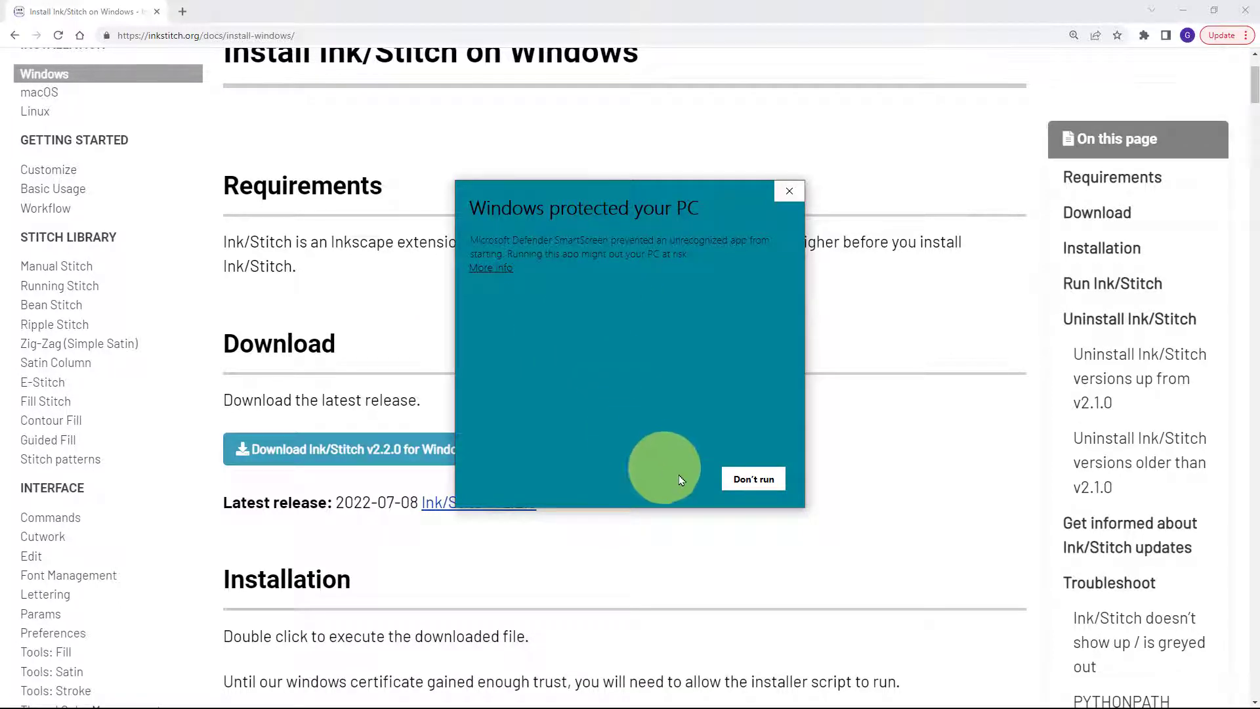
{"action": "left_click", "coordinate": [729, 480]}
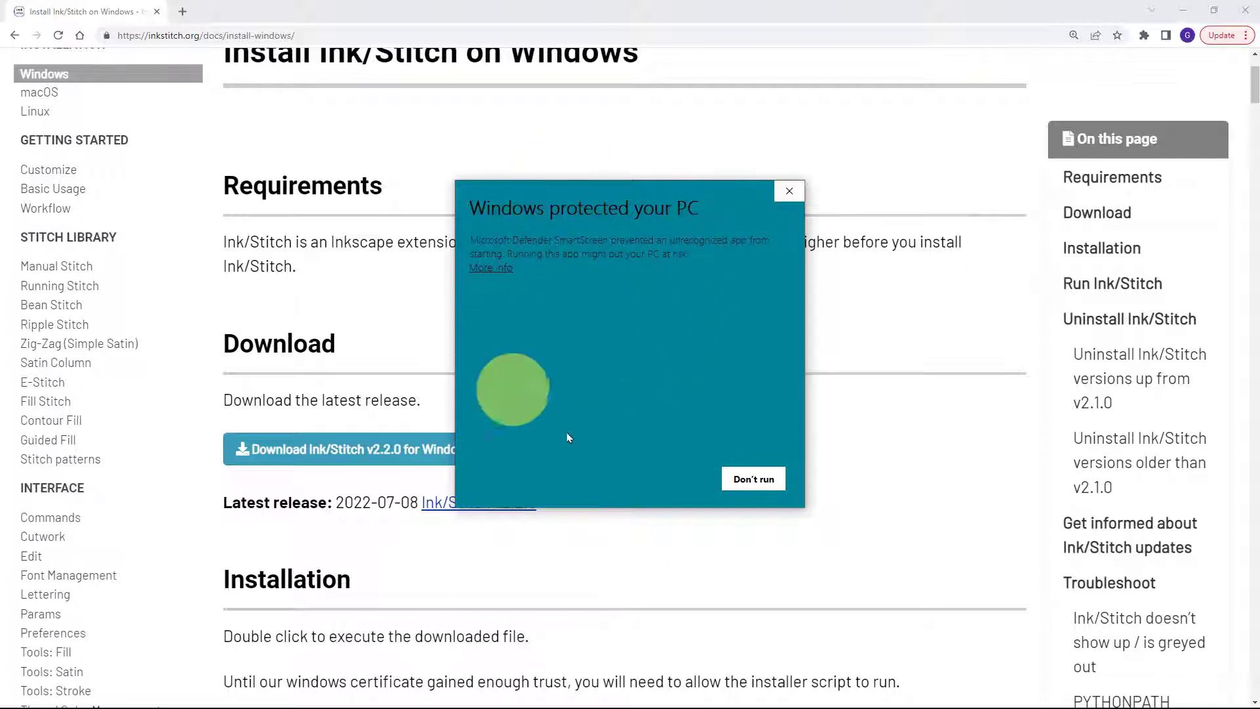
{"action": "left_click", "coordinate": [493, 269]}
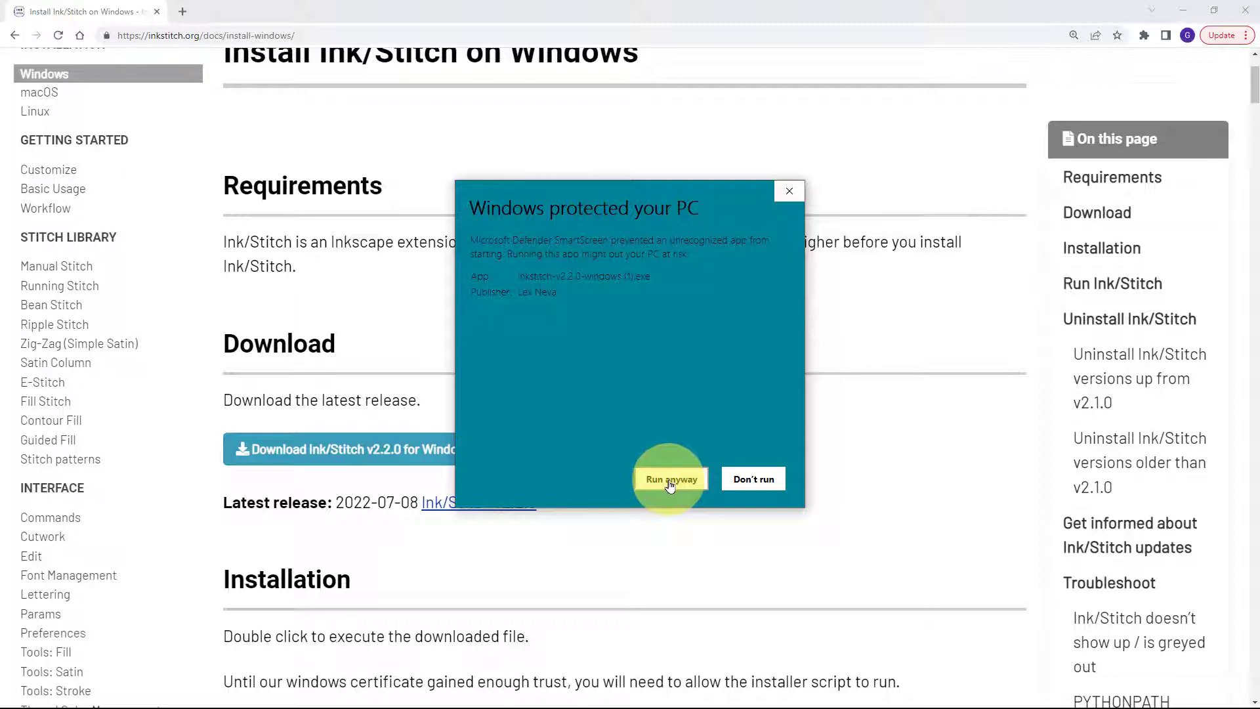
{"action": "left_click", "coordinate": [670, 485]}
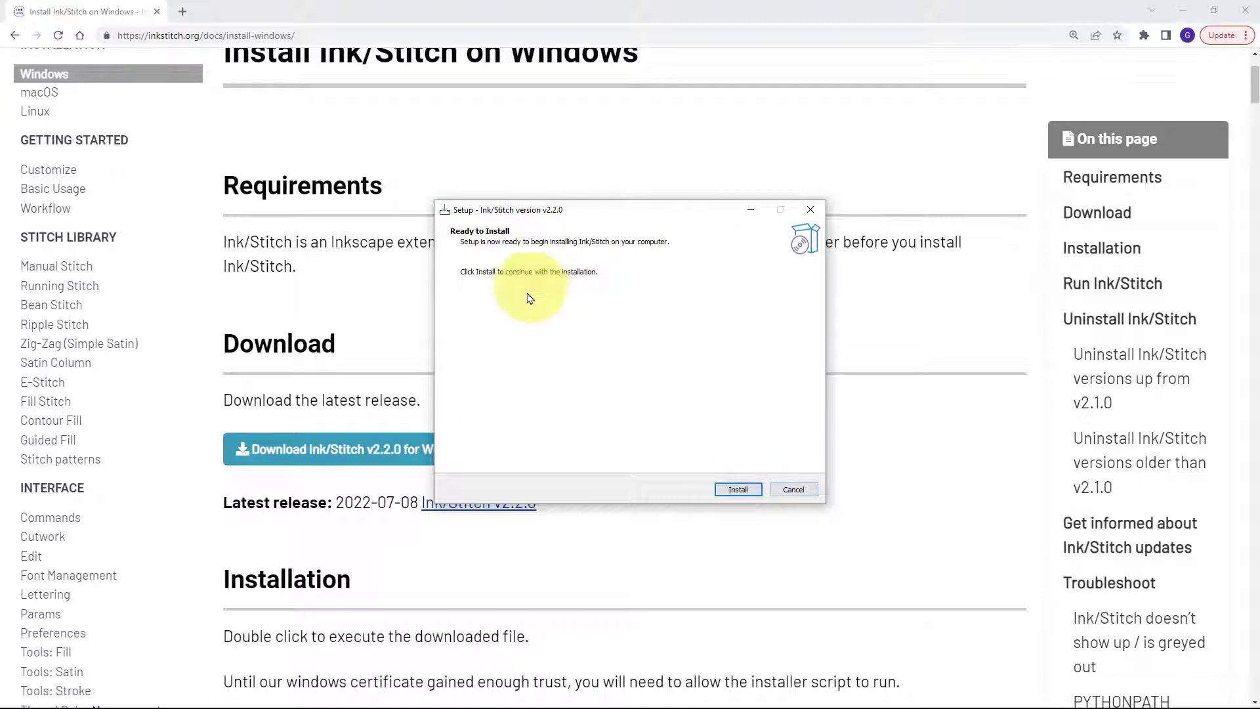
- Exit the Ink/Stitch setup without installing and close the browser to switch to Inkscape
{"action": "left_click", "coordinate": [796, 492]}
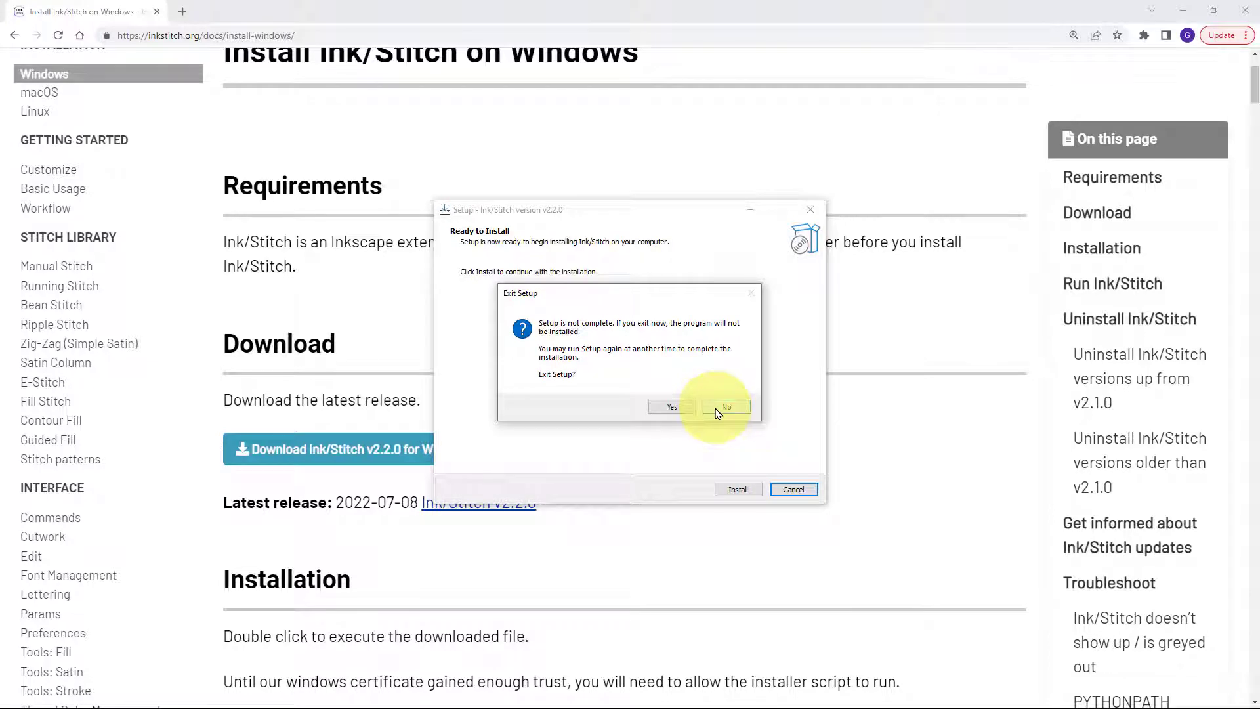
{"action": "left_click", "coordinate": [673, 408]}
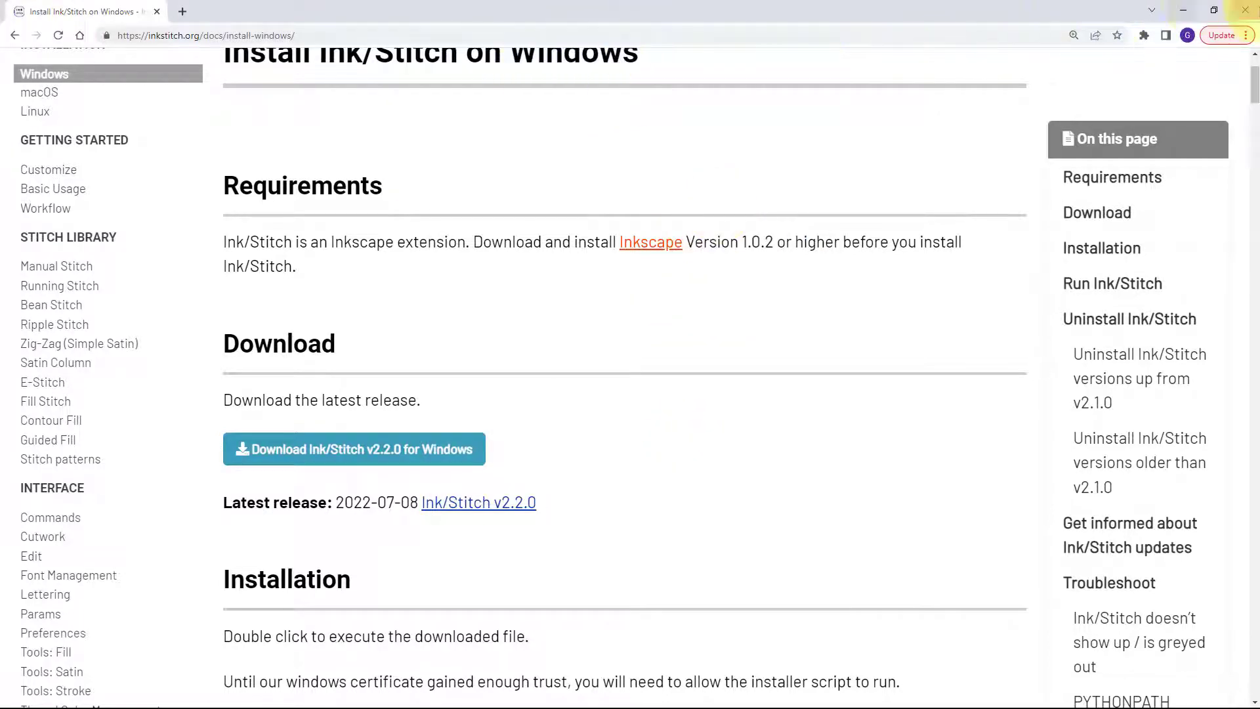
{"action": "left_click", "coordinate": [1247, 13]}
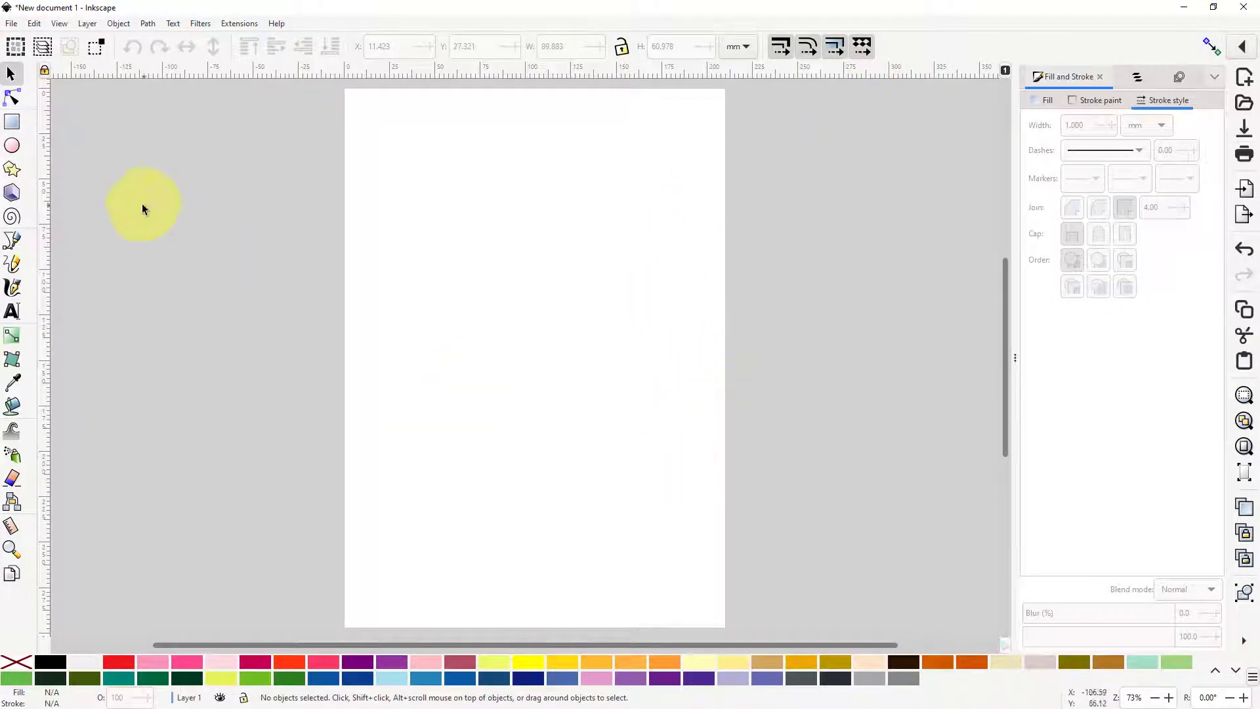
- Check the installed Ink/Stitch version in the extension's About information and close it
{"action": "left_click", "coordinate": [238, 23]}
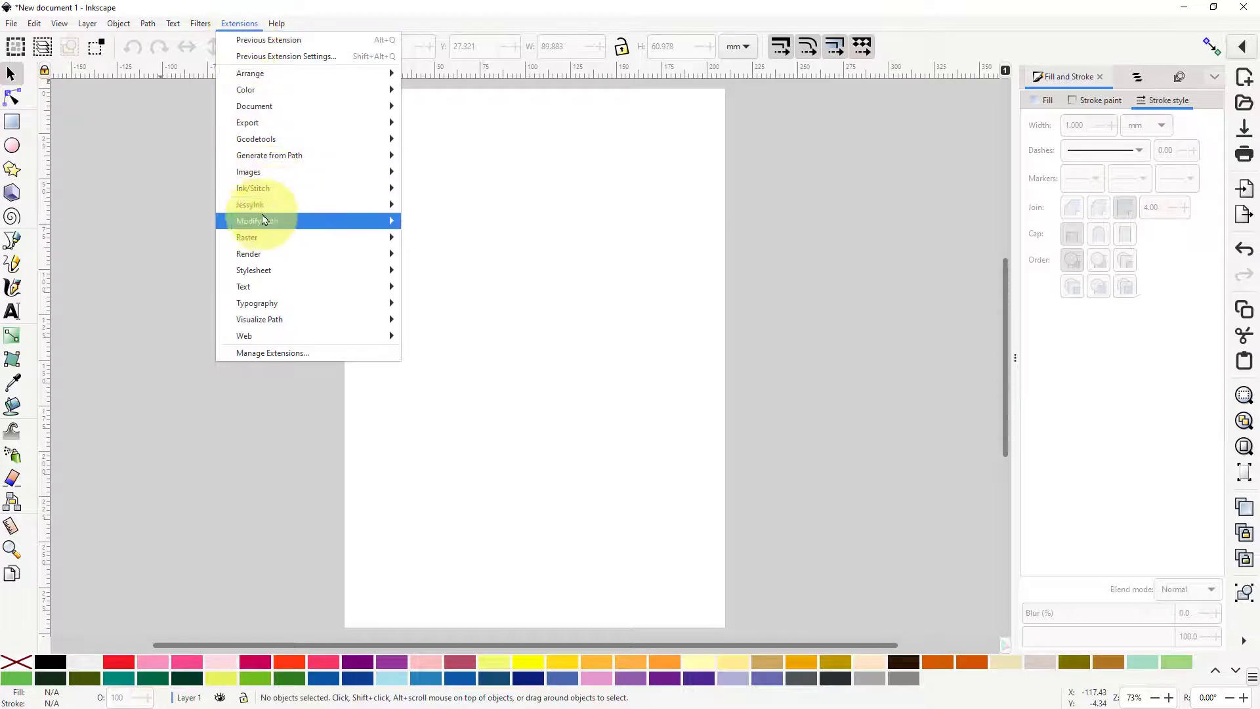
{"action": "mouse_move", "coordinate": [301, 188]}
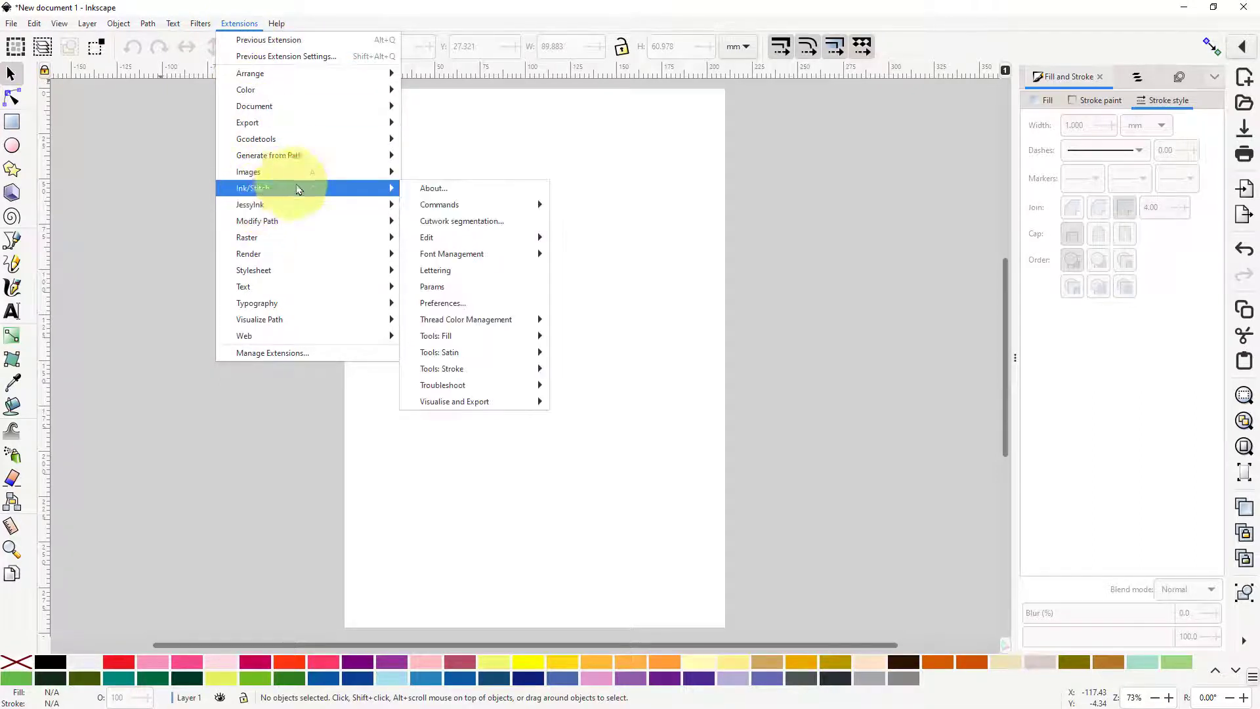
{"action": "left_click", "coordinate": [433, 191]}
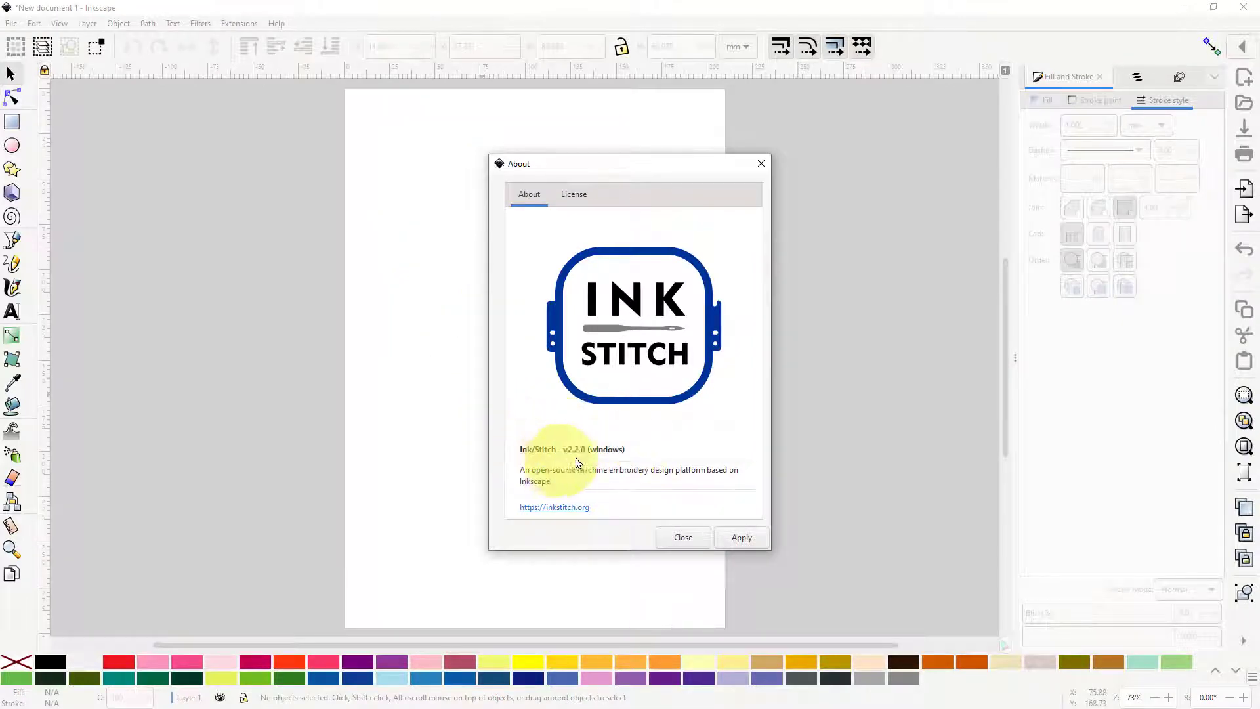
{"action": "left_click", "coordinate": [681, 539]}
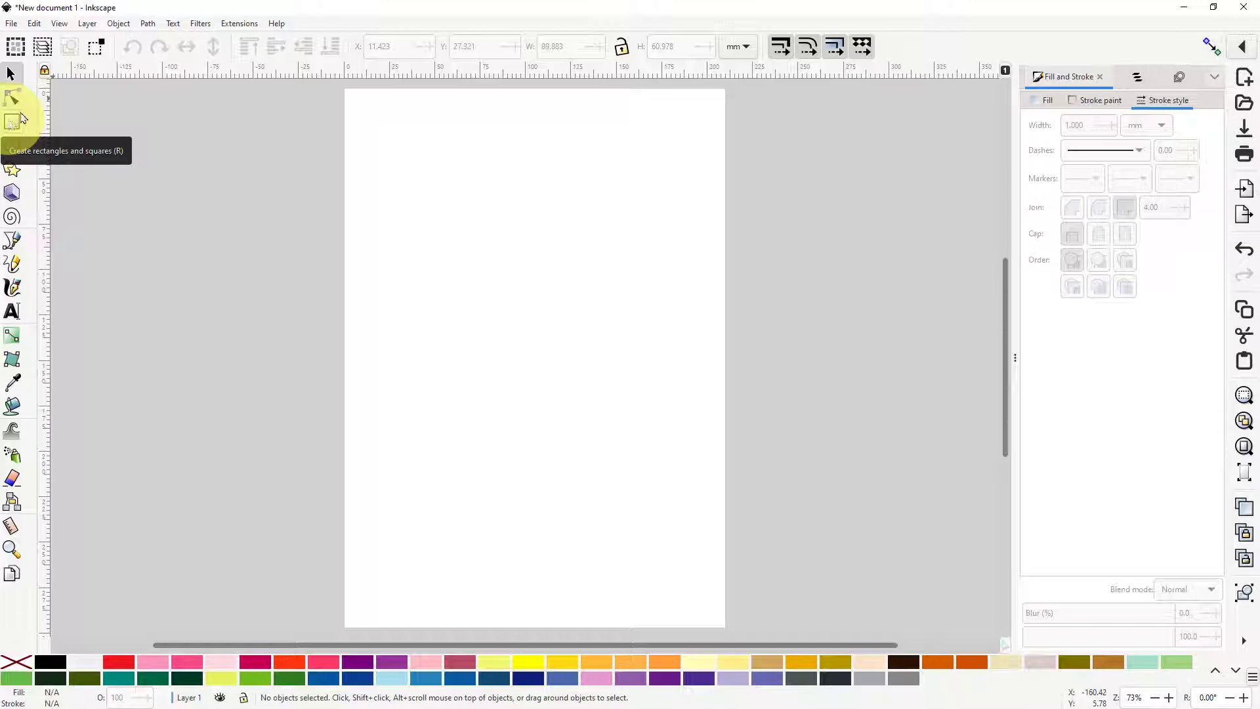
- Open Ink/Stitch Lettering, look through the embroidery fonts and choose Aventurina
{"action": "left_click", "coordinate": [241, 26]}
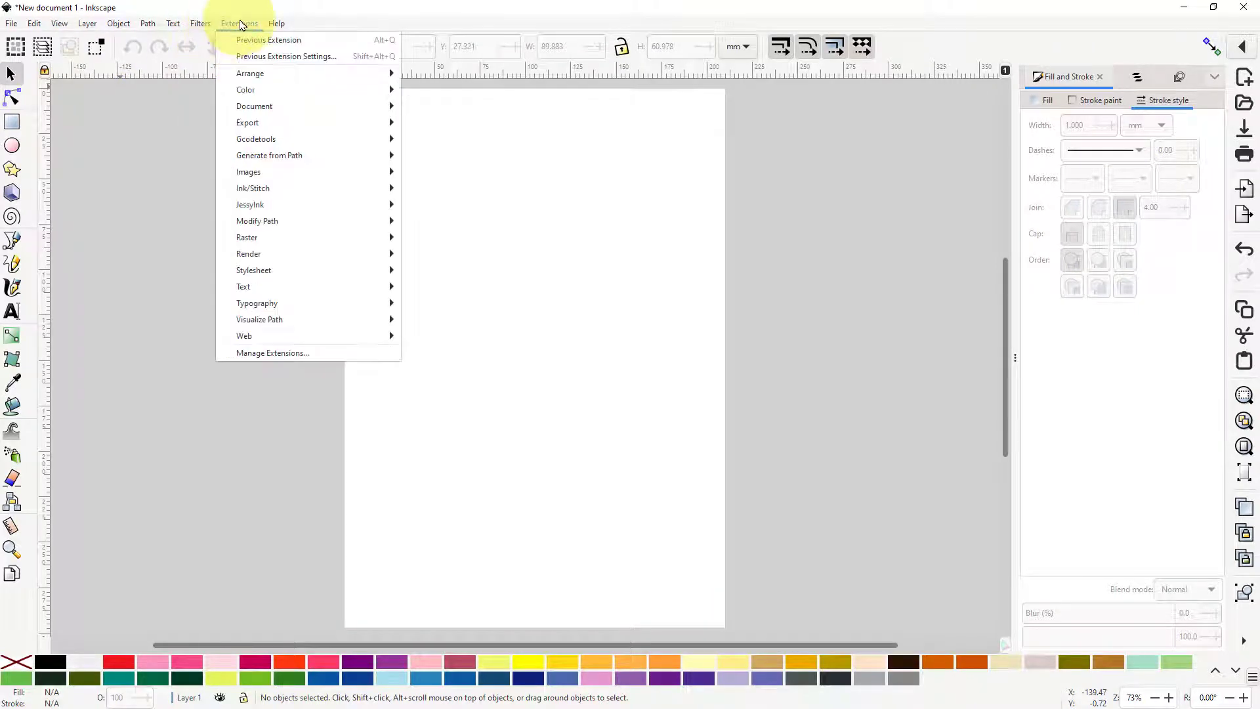
{"action": "mouse_move", "coordinate": [249, 189]}
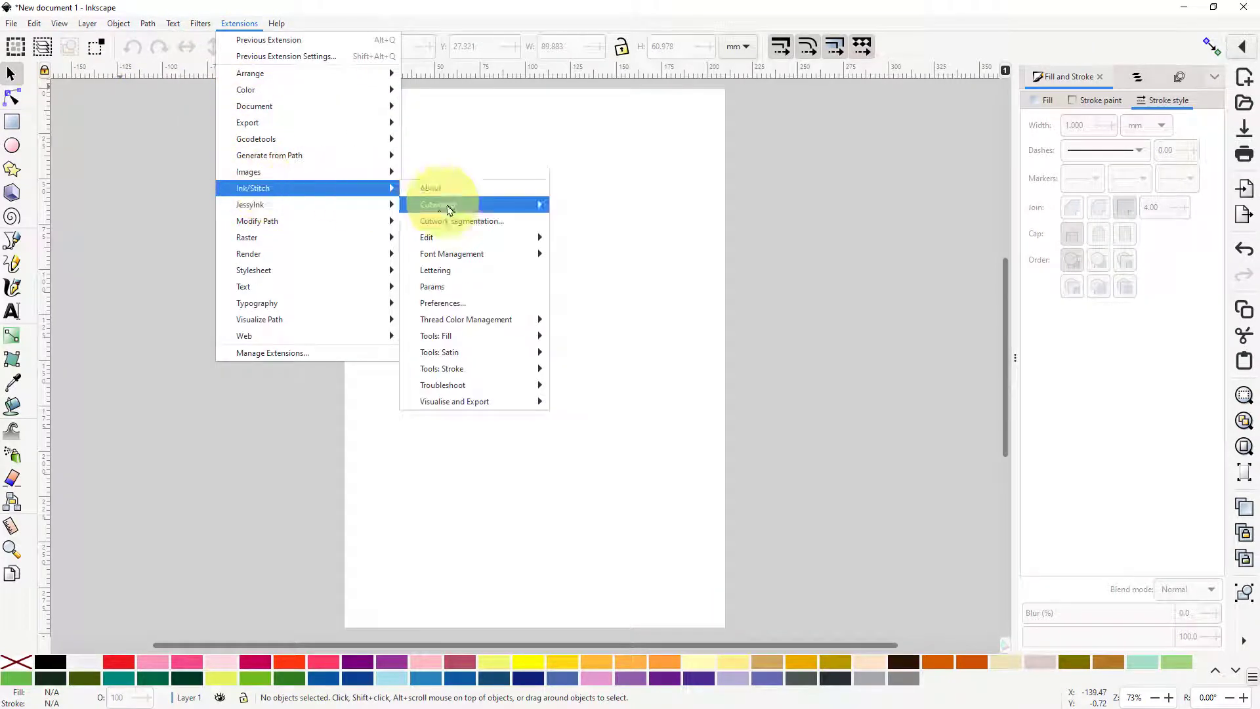
{"action": "mouse_move", "coordinate": [453, 203]}
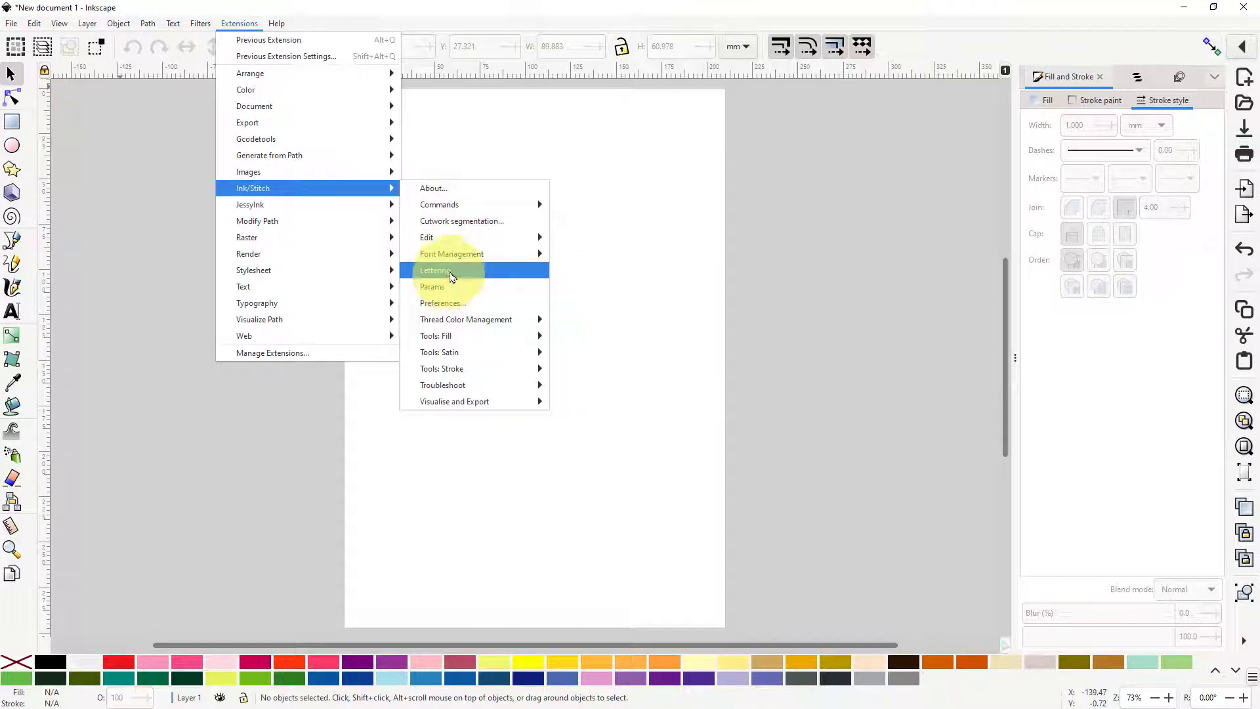
{"action": "left_click", "coordinate": [451, 275]}
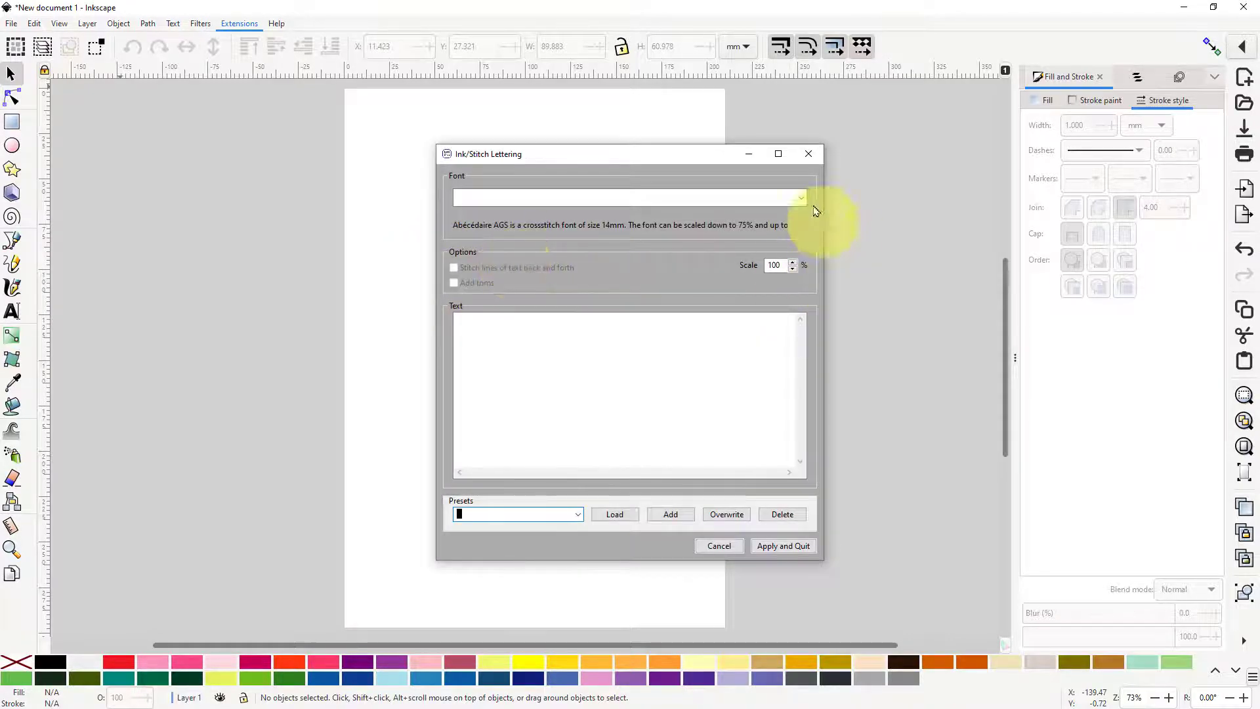
{"action": "left_click", "coordinate": [803, 198]}
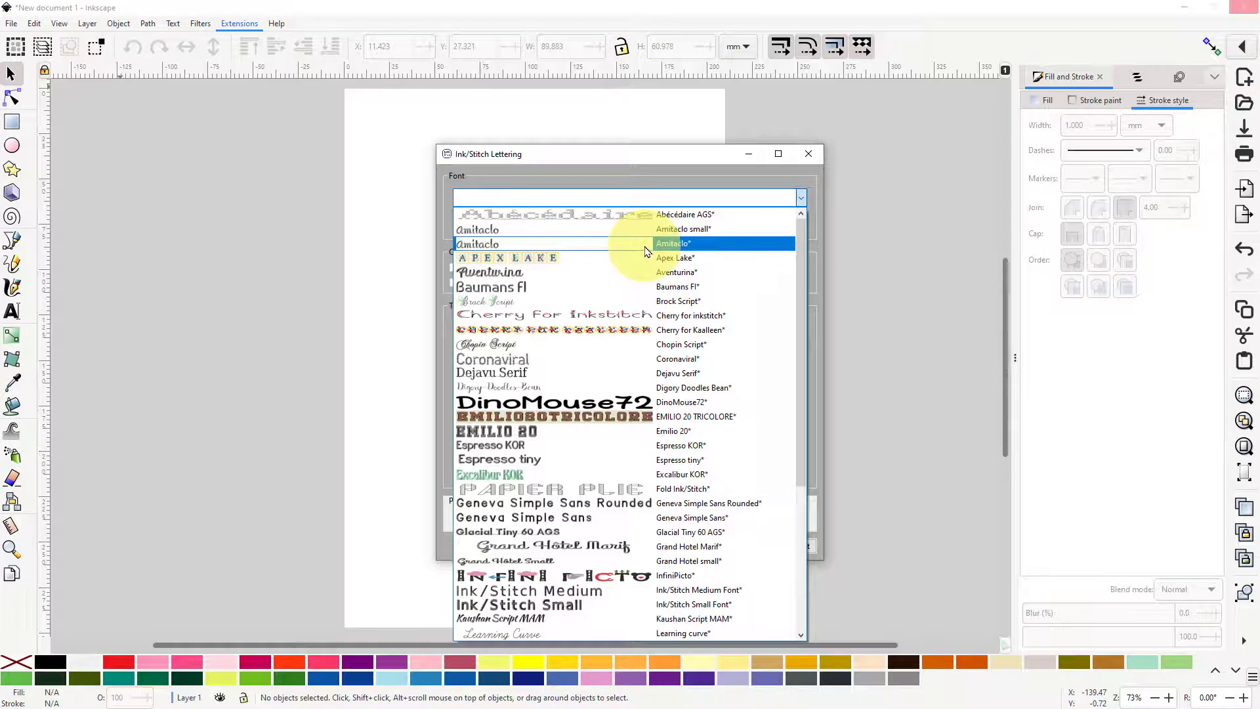
{"action": "scroll", "coordinate": [656, 273], "scroll_direction": "down", "scroll_amount": 4}
{"action": "scroll", "coordinate": [645, 269], "scroll_direction": "down", "scroll_amount": 2}
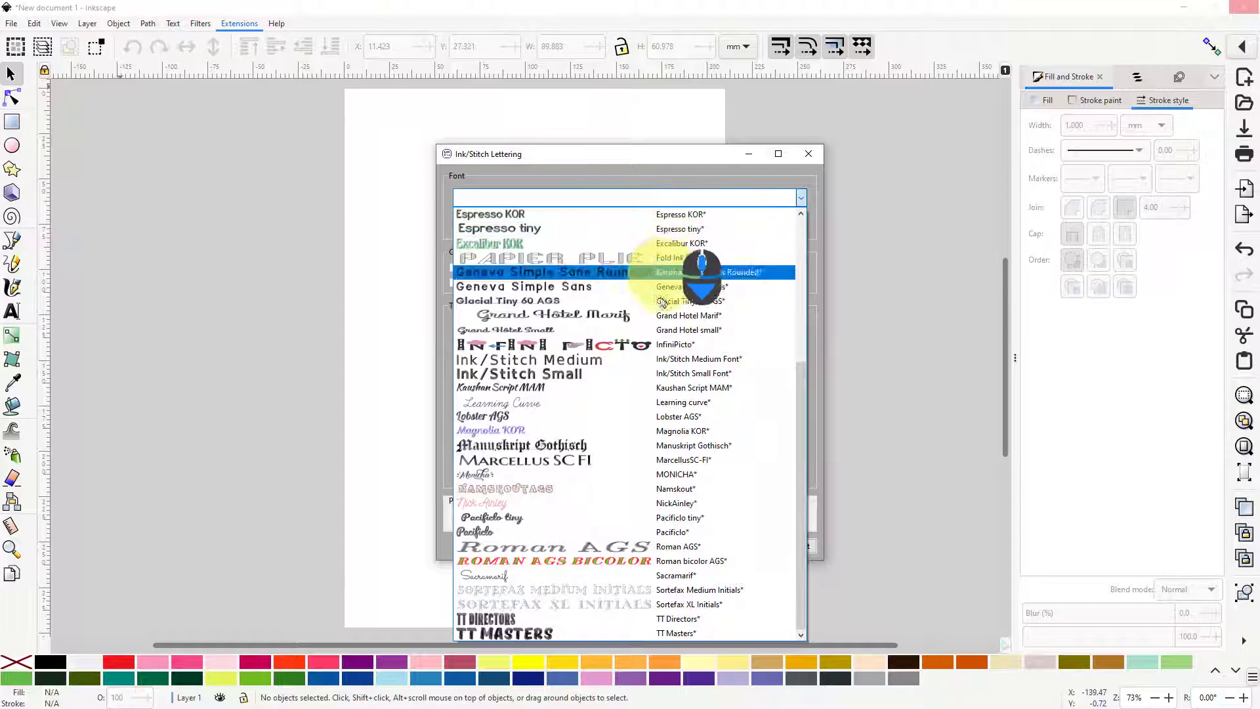
{"action": "left_click_drag", "start_coordinate": [805, 487], "coordinate": [805, 299]}
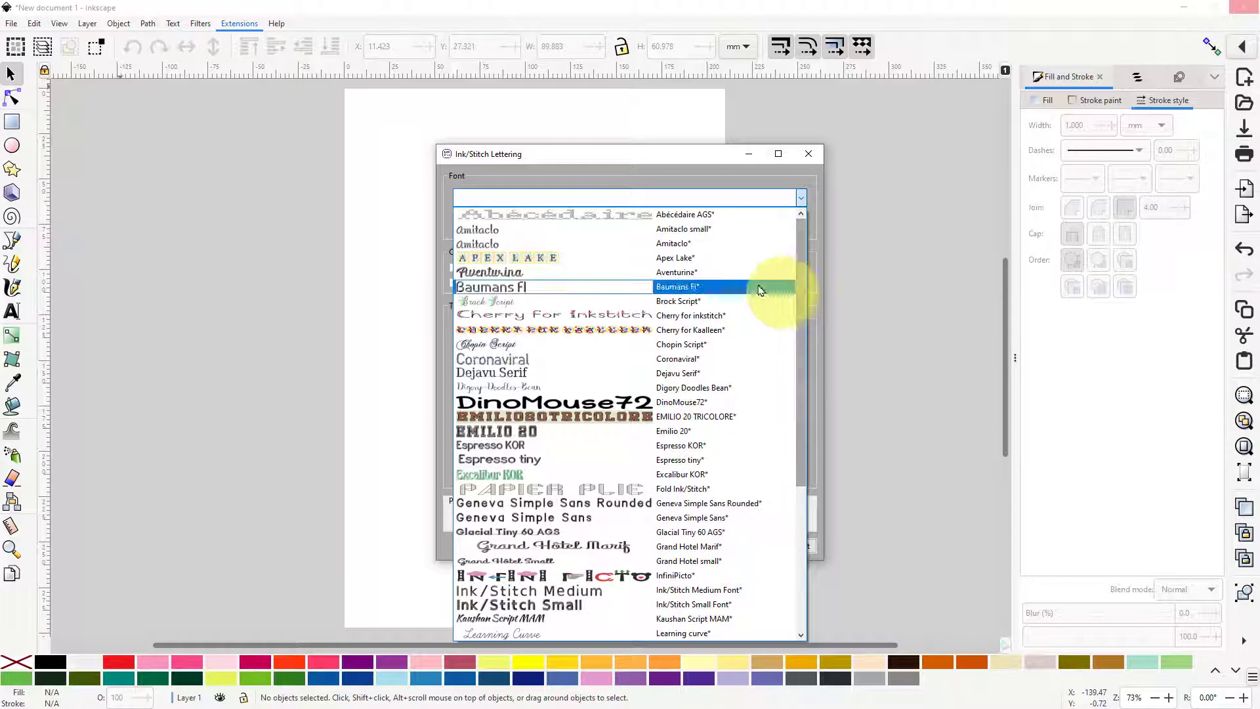
{"action": "left_click", "coordinate": [532, 276]}
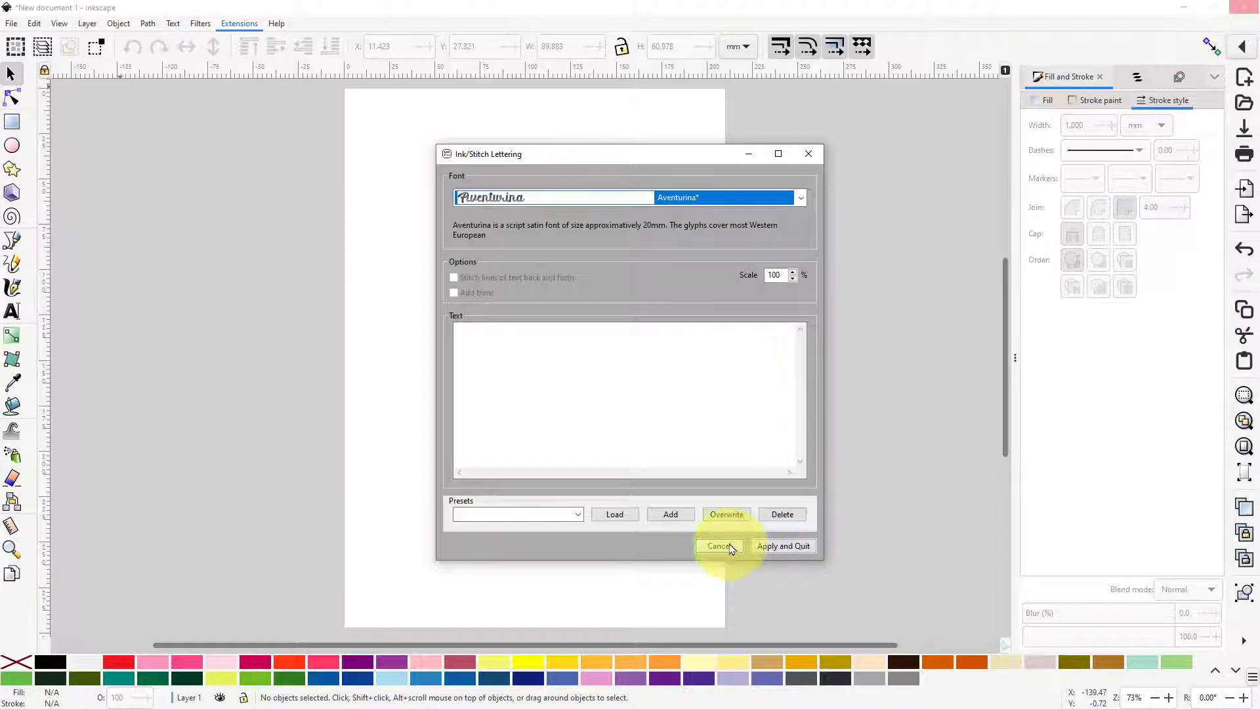
- Review the rest of the Lettering font list and cancel the lettering without adding text
{"action": "left_click", "coordinate": [800, 198]}
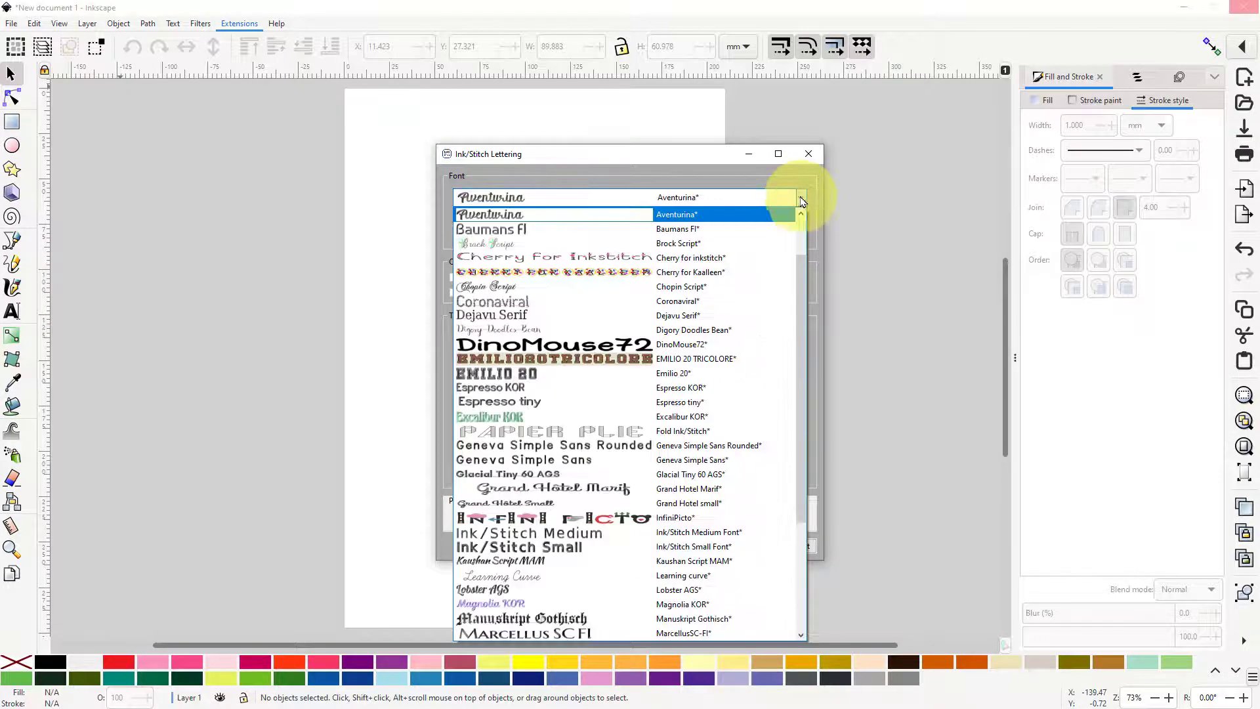
{"action": "scroll", "coordinate": [608, 287], "scroll_direction": "down", "scroll_amount": 4}
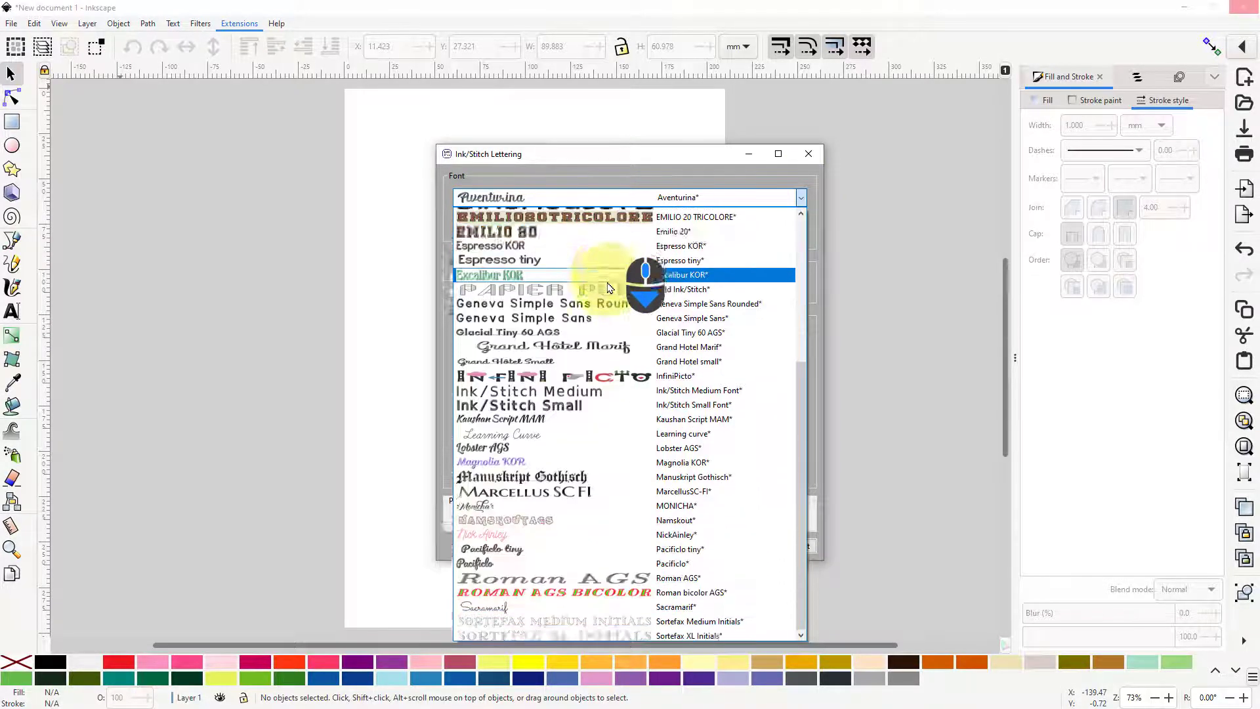
{"action": "scroll", "coordinate": [607, 288], "scroll_direction": "down", "scroll_amount": 2}
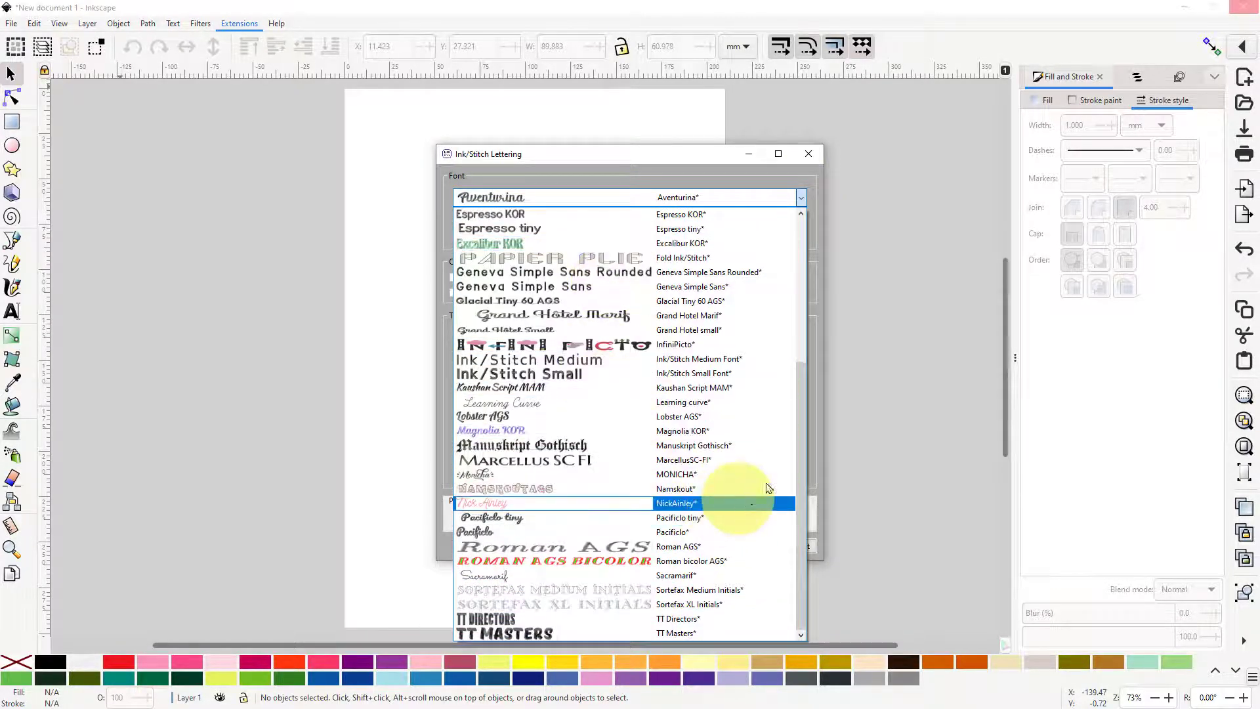
{"action": "scroll", "coordinate": [801, 486], "scroll_direction": "up", "scroll_amount": 2}
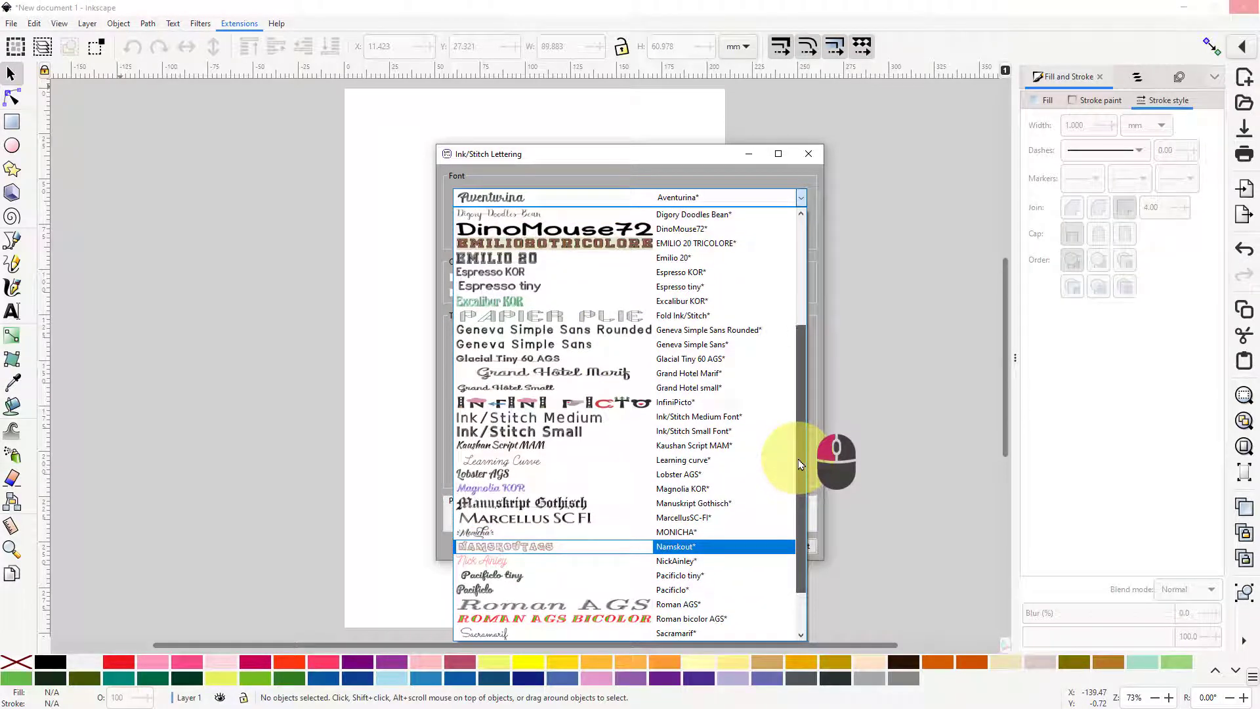
{"action": "left_click_drag", "start_coordinate": [799, 459], "coordinate": [816, 523]}
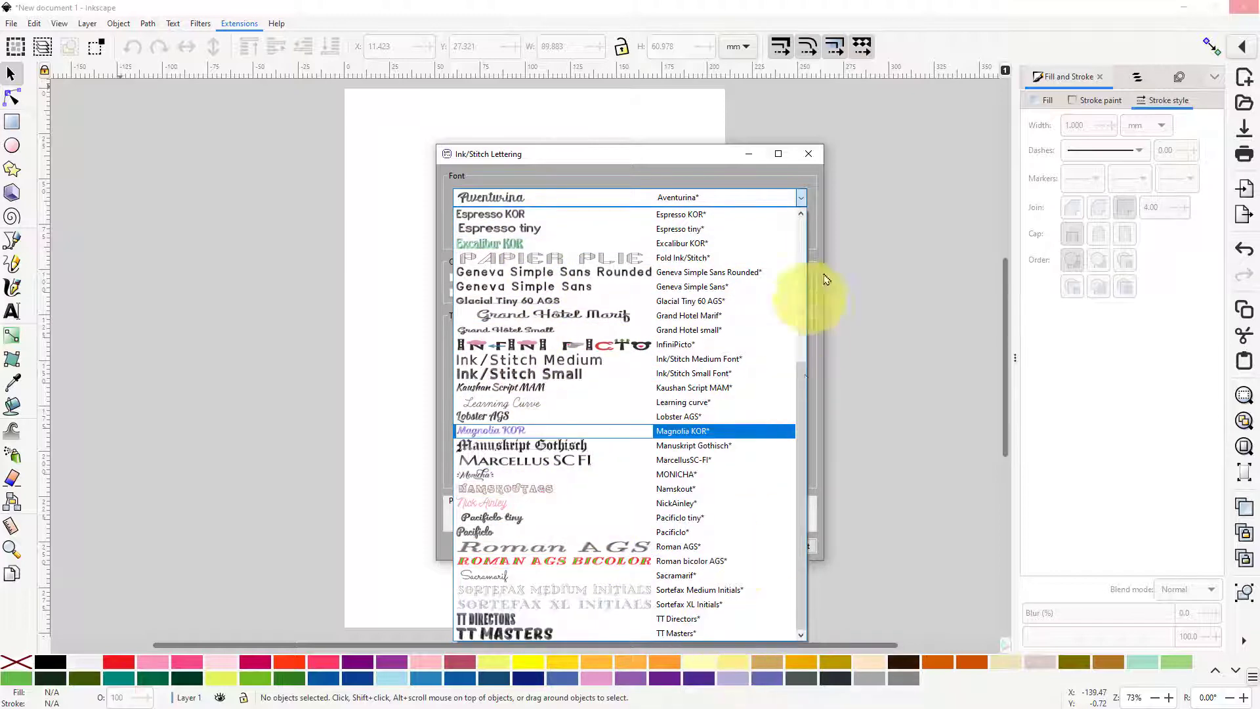
{"action": "left_click", "coordinate": [811, 158]}
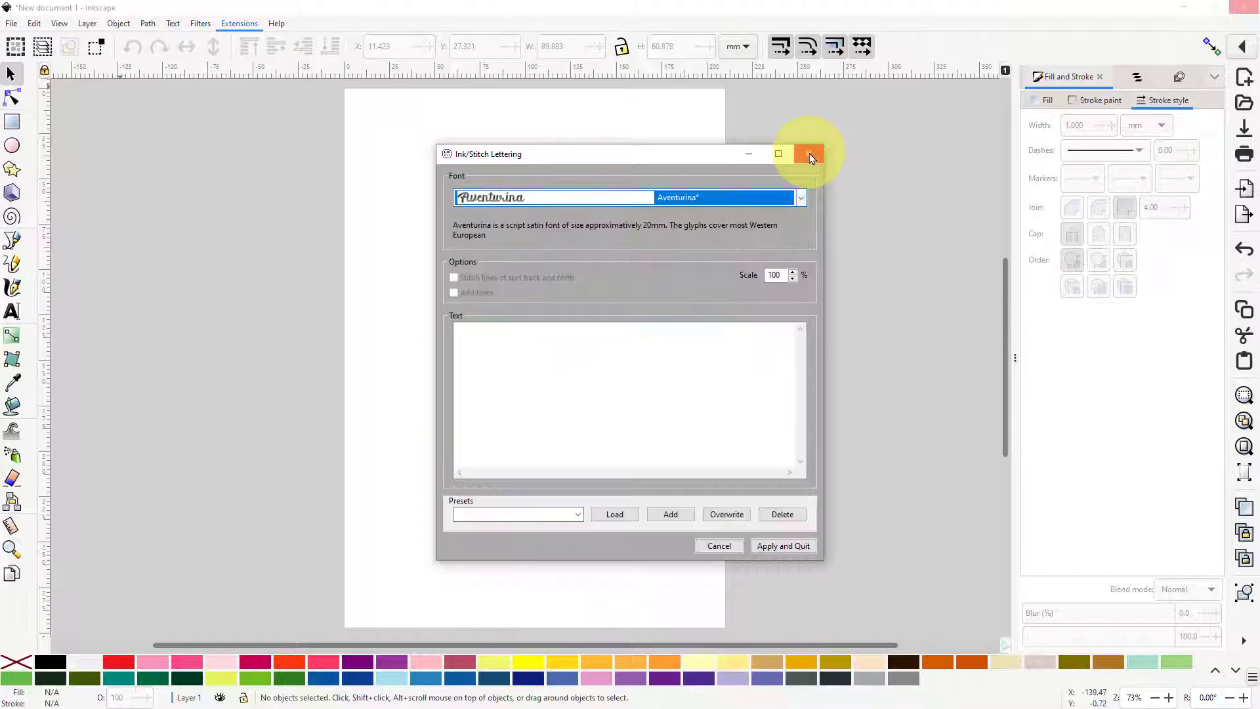
{"action": "left_click", "coordinate": [718, 546]}
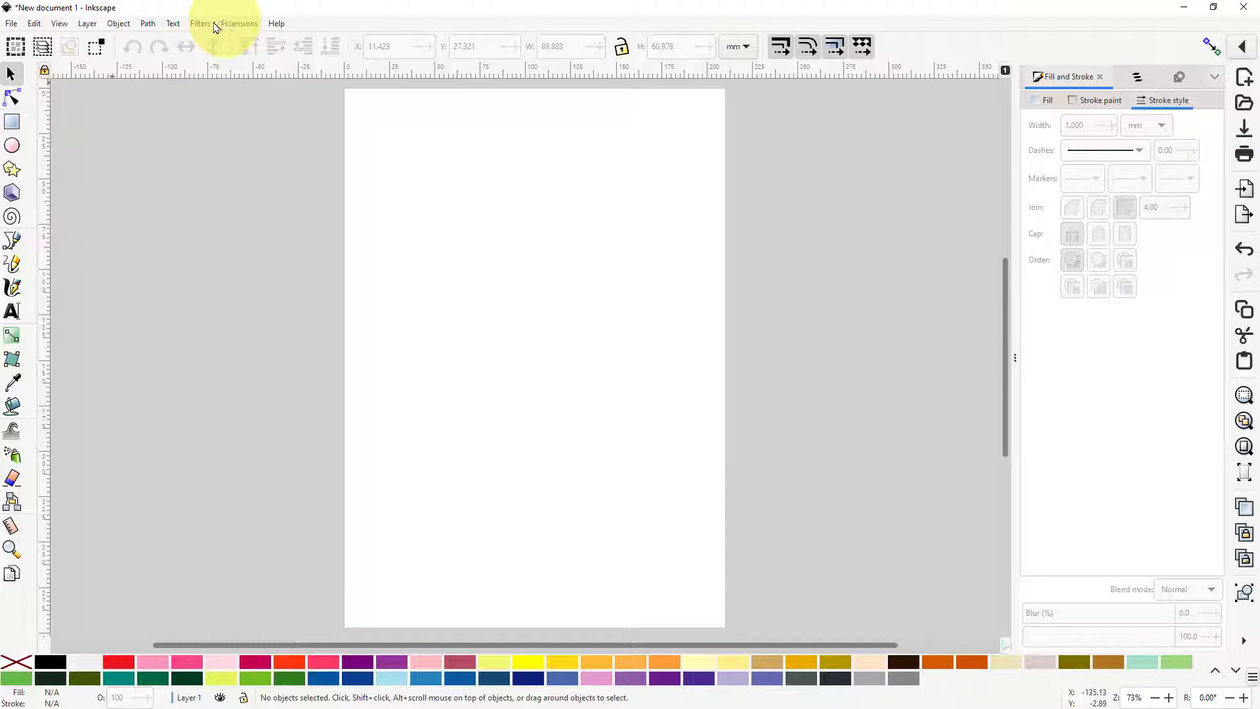
- Draw a rectangle about 67 × 52 mm in the upper left part of the page and fill it with green
{"action": "left_click", "coordinate": [10, 126]}
{"action": "left_click_drag", "start_coordinate": [410, 140], "coordinate": [533, 235]}
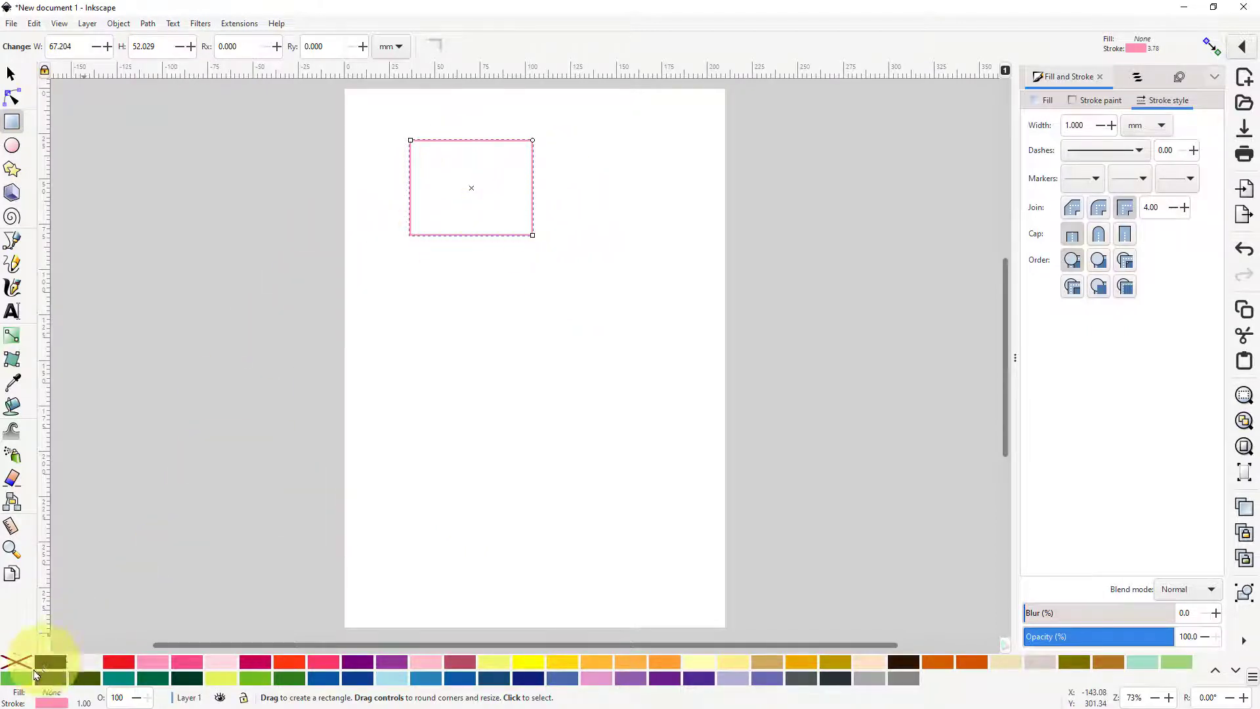
{"action": "left_click", "coordinate": [16, 685]}
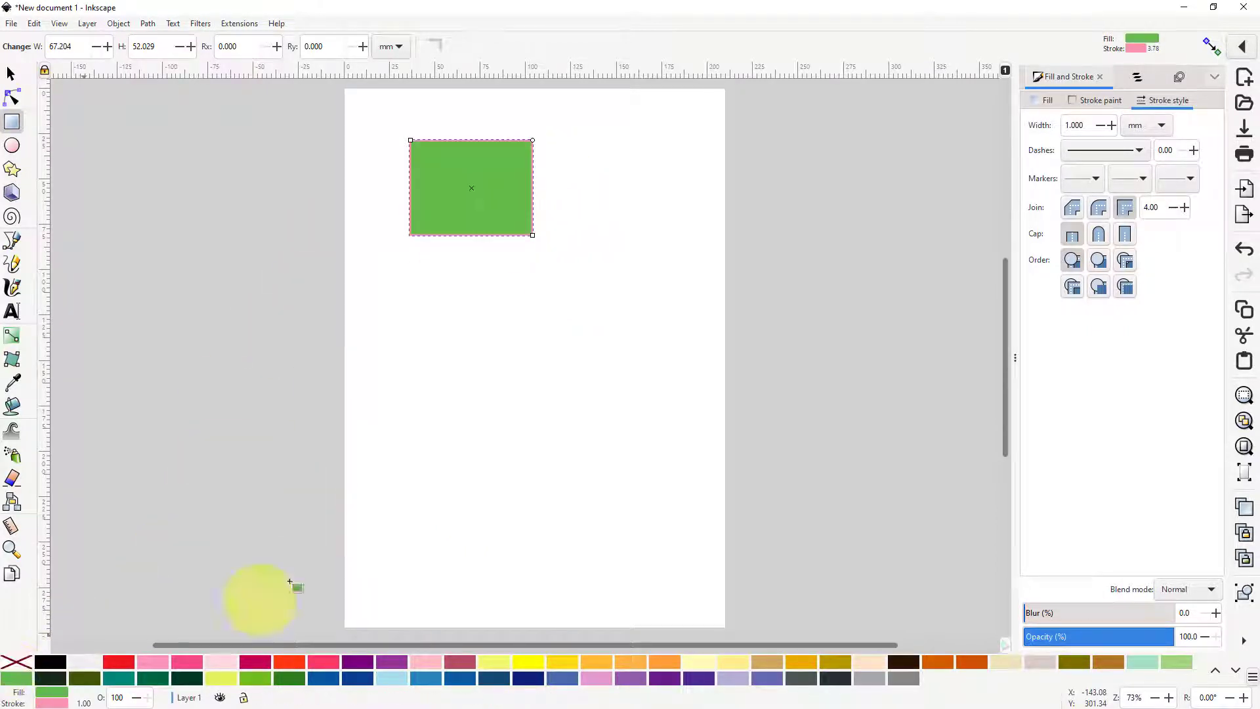
- Open Ink/Stitch Params for the green rectangle, preview its stroke with the Ripple method, and cancel without applying
{"action": "left_click", "coordinate": [237, 25]}
{"action": "mouse_move", "coordinate": [270, 188]}
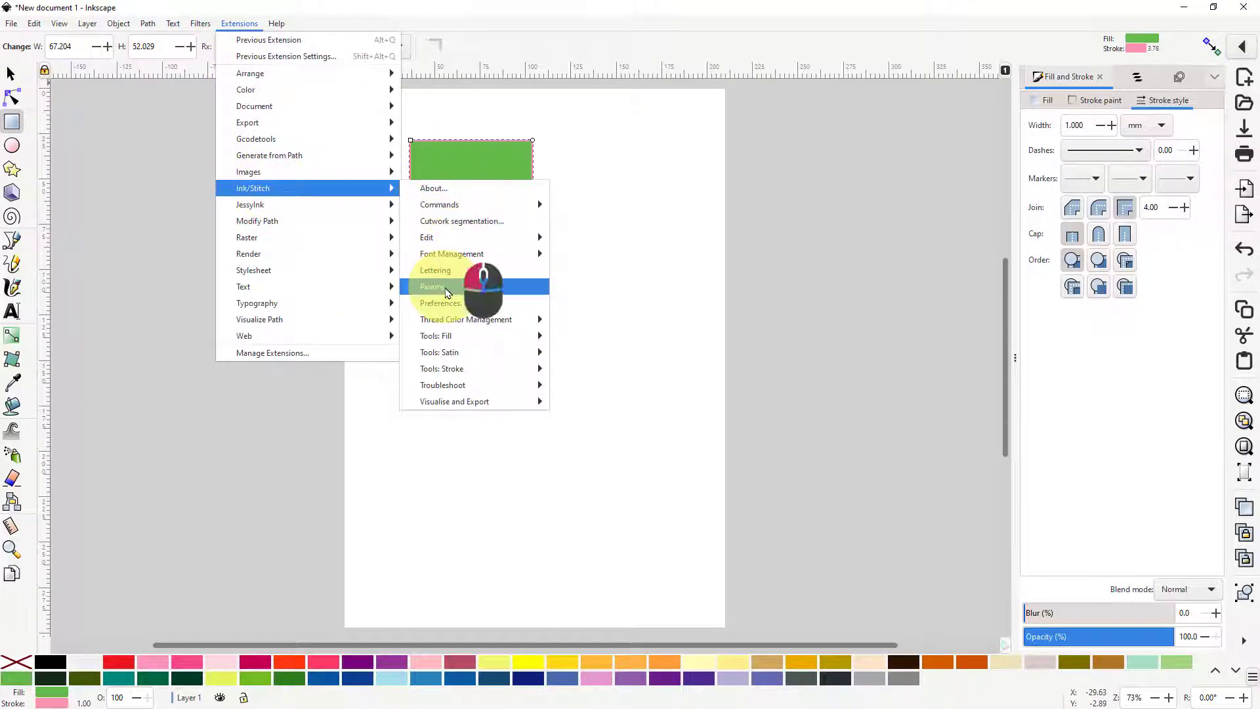
{"action": "left_click", "coordinate": [447, 292]}
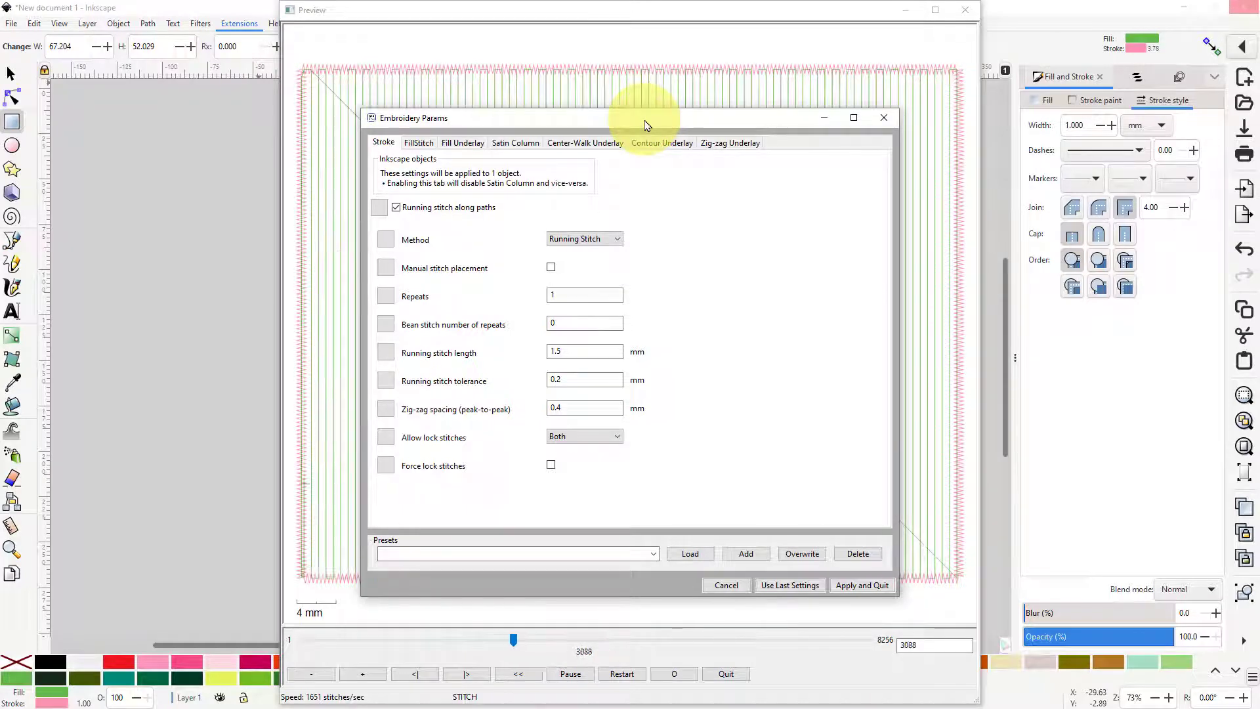
{"action": "left_click_drag", "start_coordinate": [645, 124], "coordinate": [321, 123]}
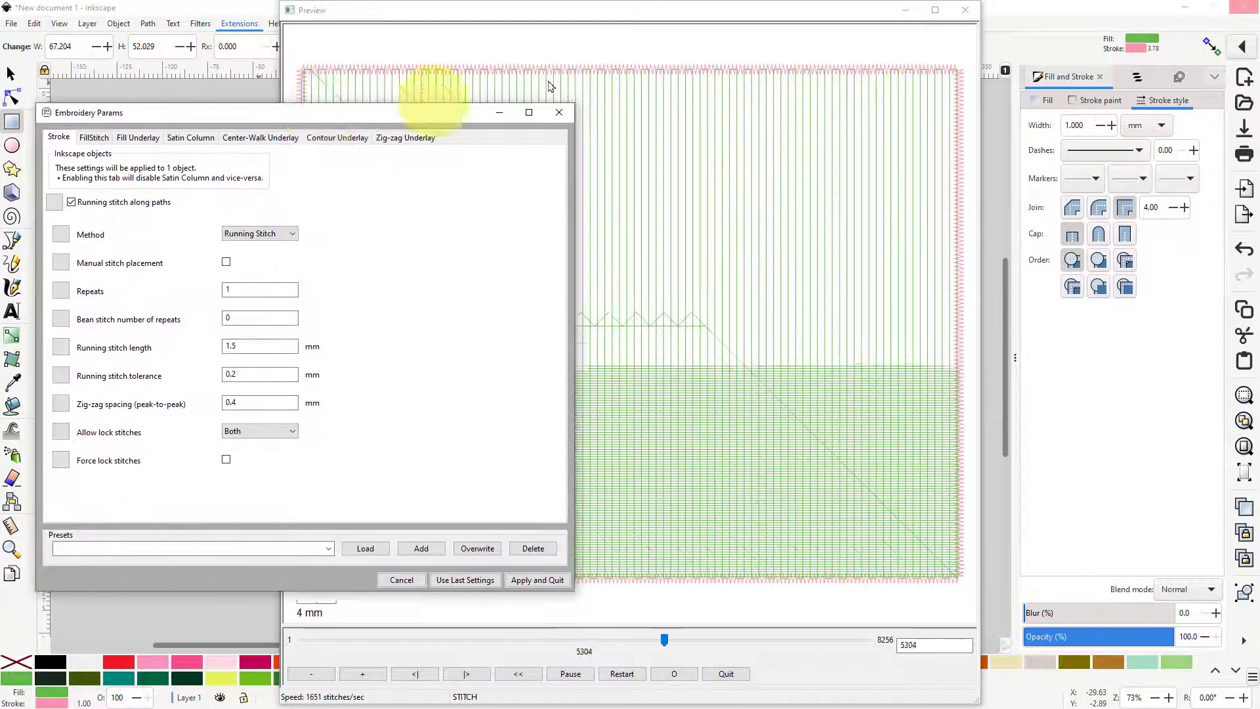
{"action": "left_click_drag", "start_coordinate": [637, 15], "coordinate": [828, 52]}
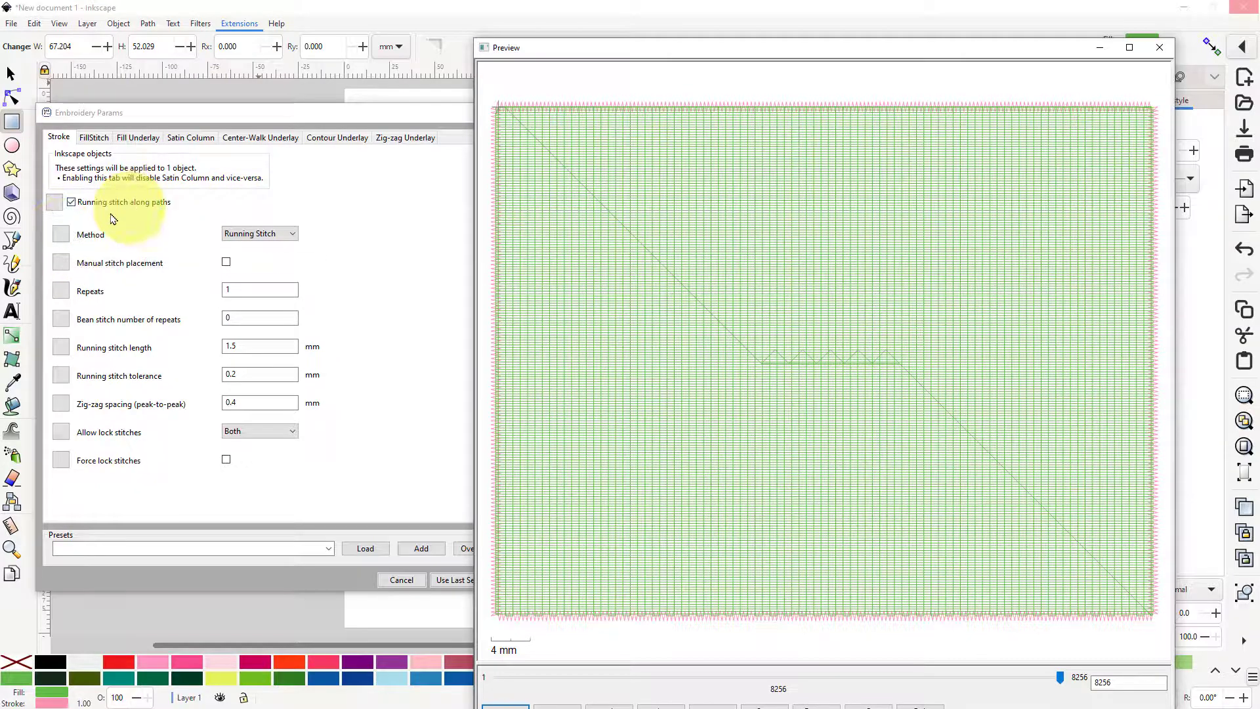
{"action": "left_click", "coordinate": [293, 235]}
{"action": "left_click", "coordinate": [260, 257]}
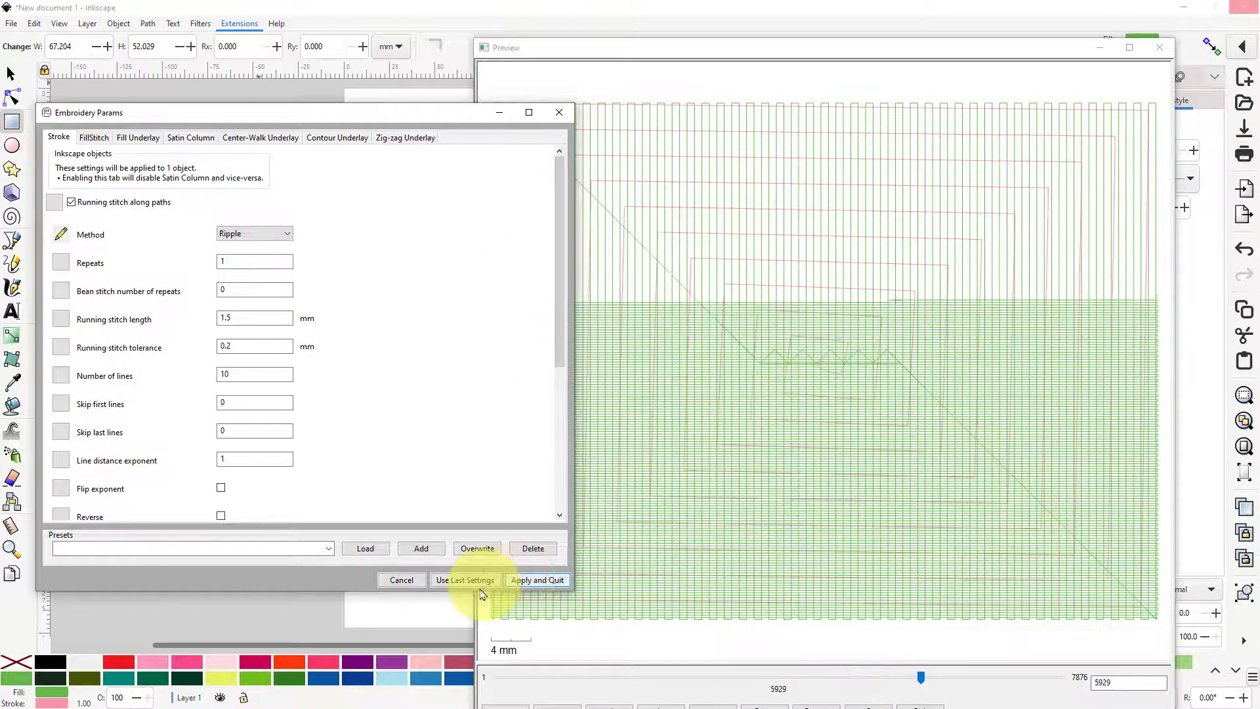
{"action": "left_click", "coordinate": [402, 581]}
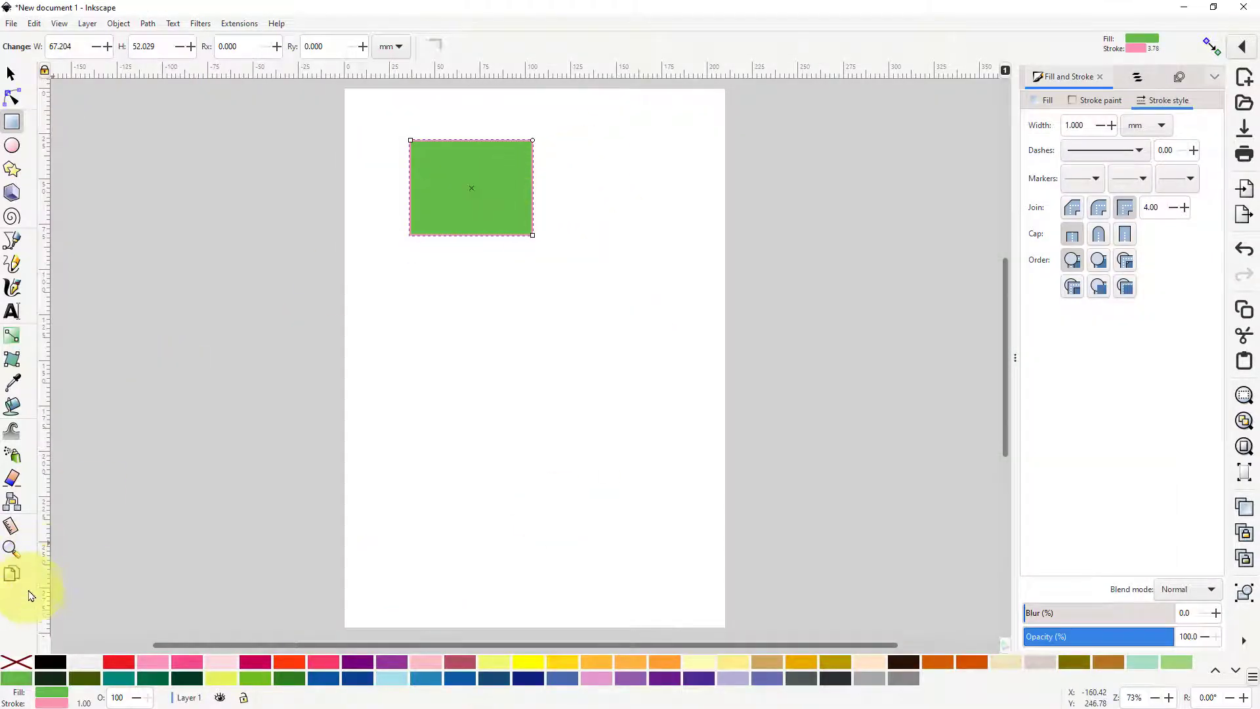
- Remove the rectangle's fill and choose the Ripple method for its stroke in Ink/Stitch Params
{"action": "left_click", "coordinate": [16, 667]}
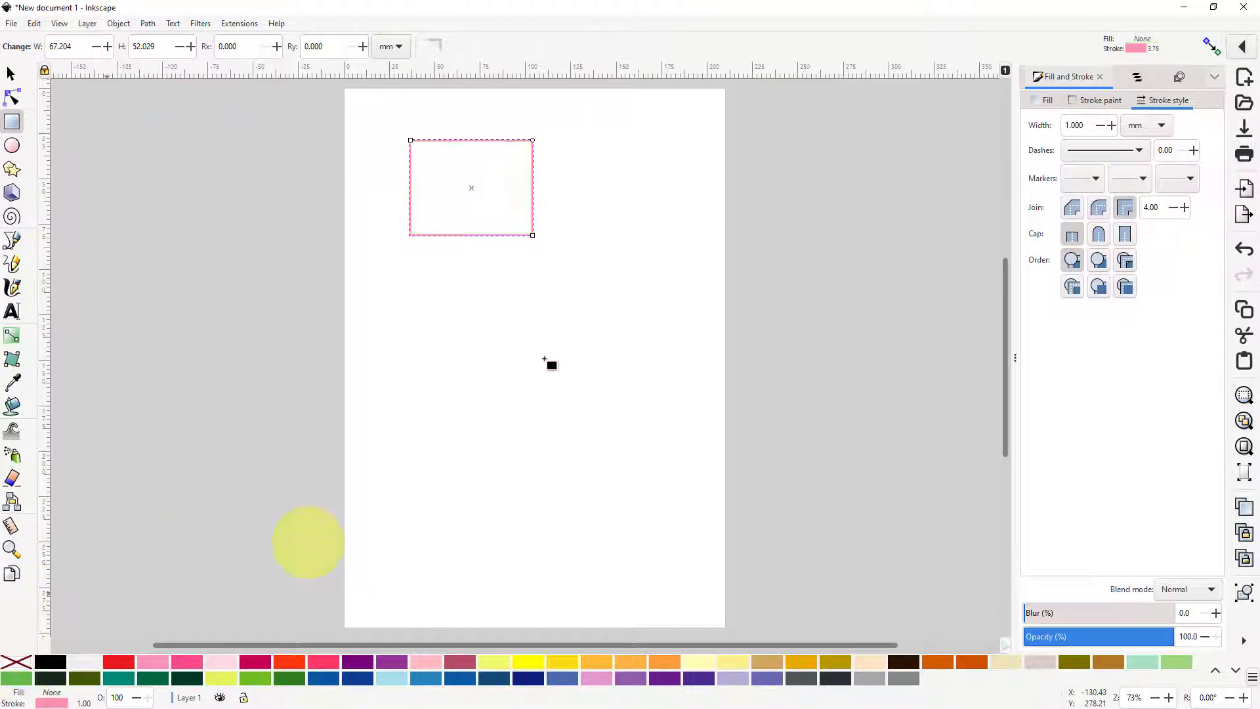
{"action": "left_click", "coordinate": [232, 27]}
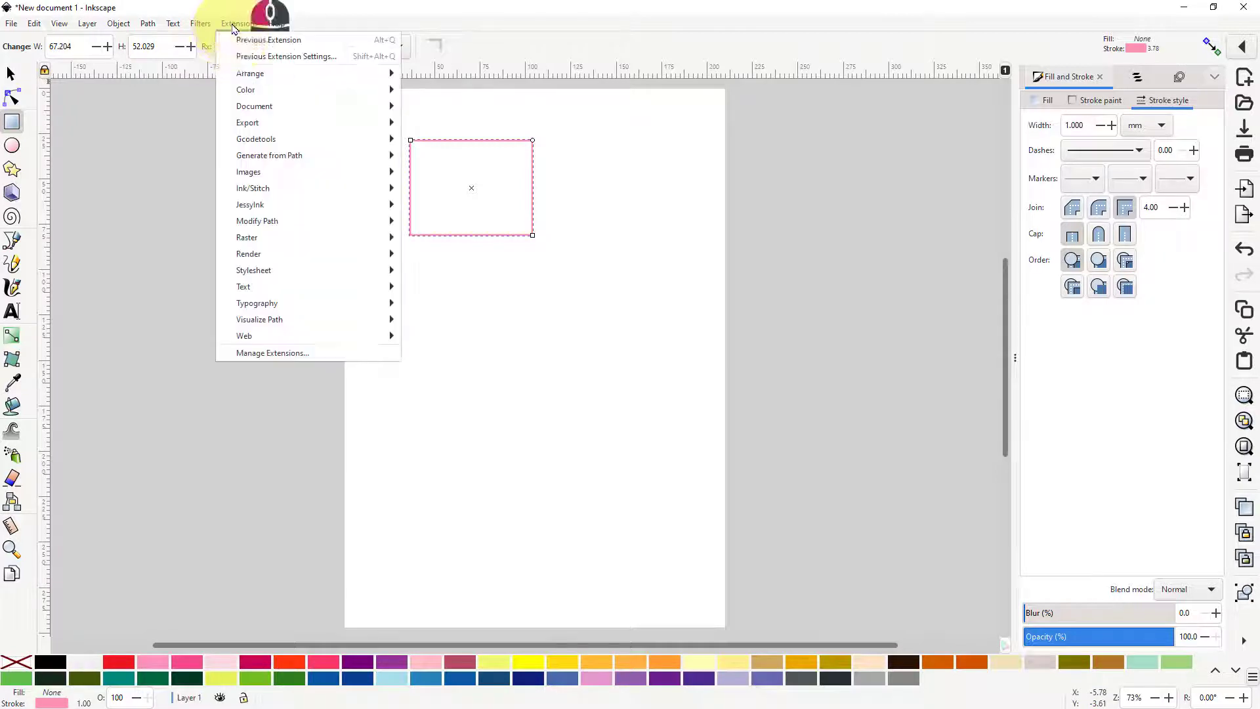
{"action": "mouse_move", "coordinate": [279, 194]}
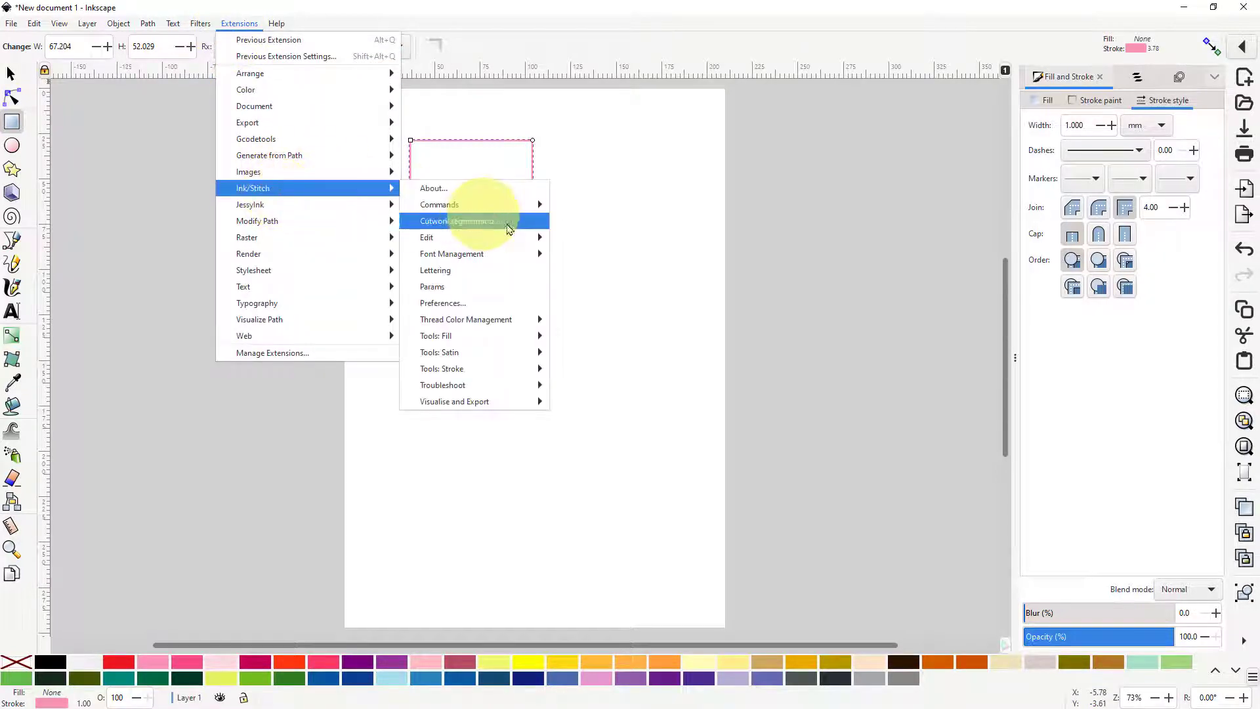
{"action": "left_click", "coordinate": [459, 289]}
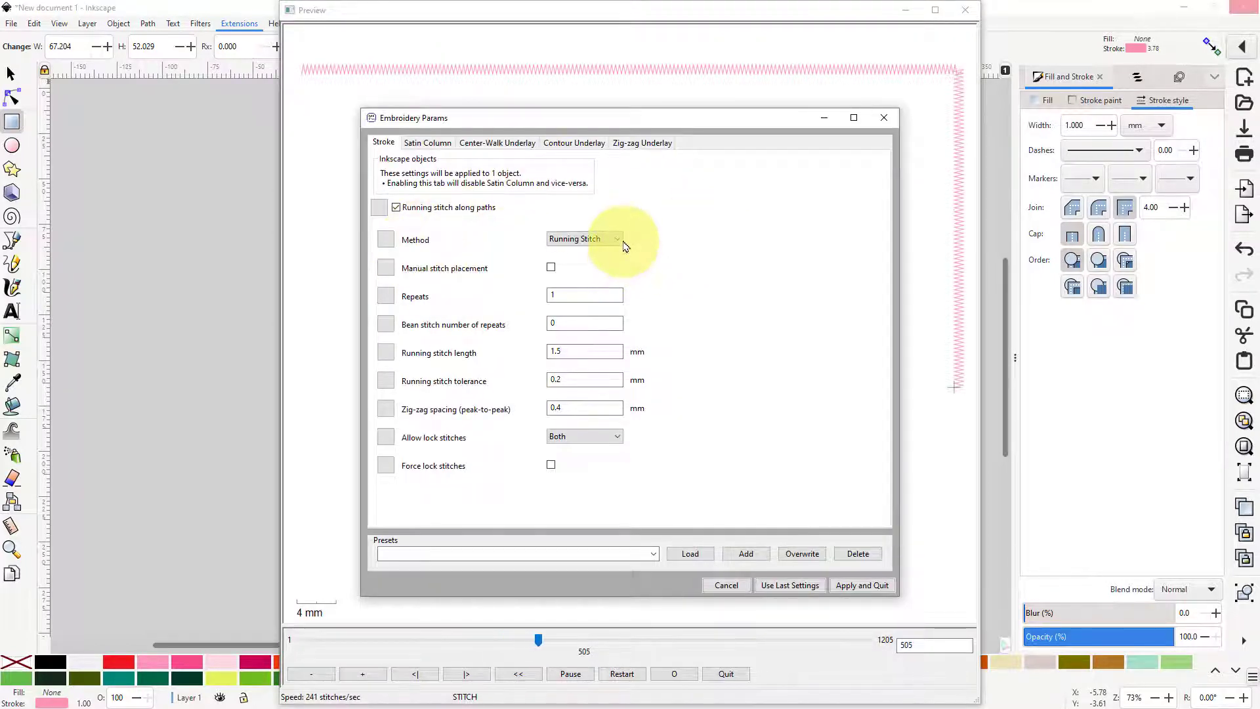
{"action": "left_click", "coordinate": [621, 240]}
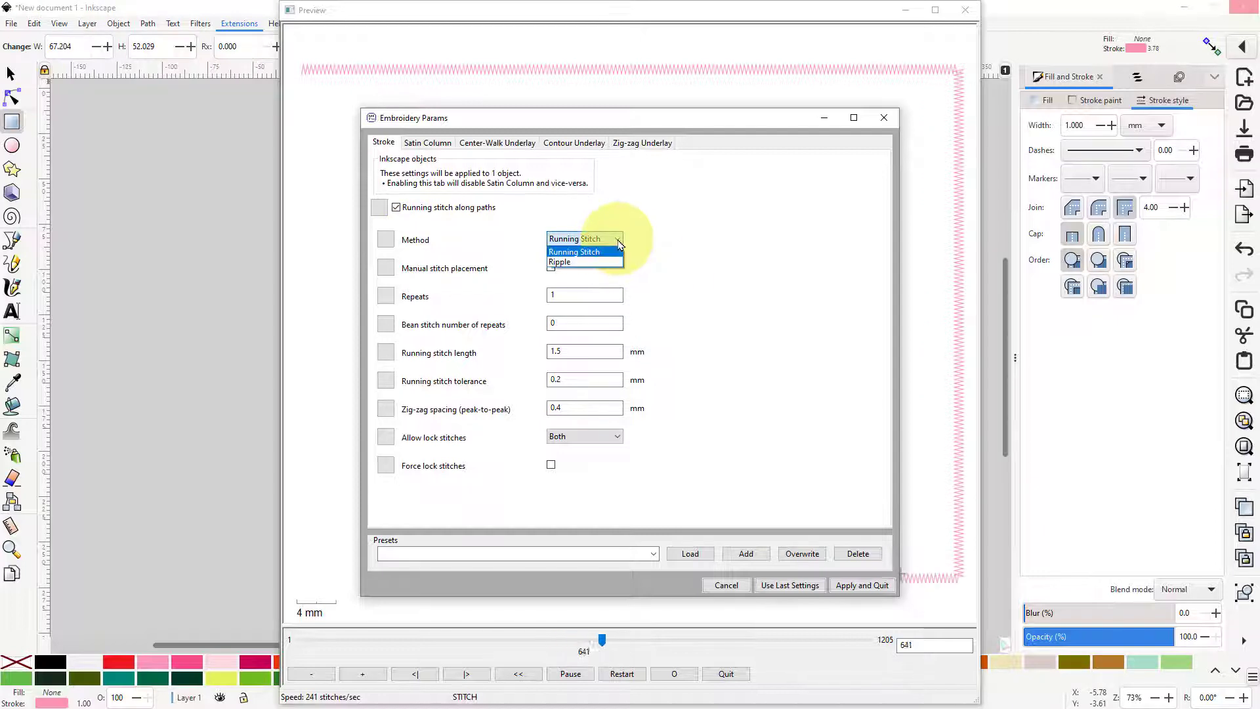
{"action": "left_click", "coordinate": [584, 263]}
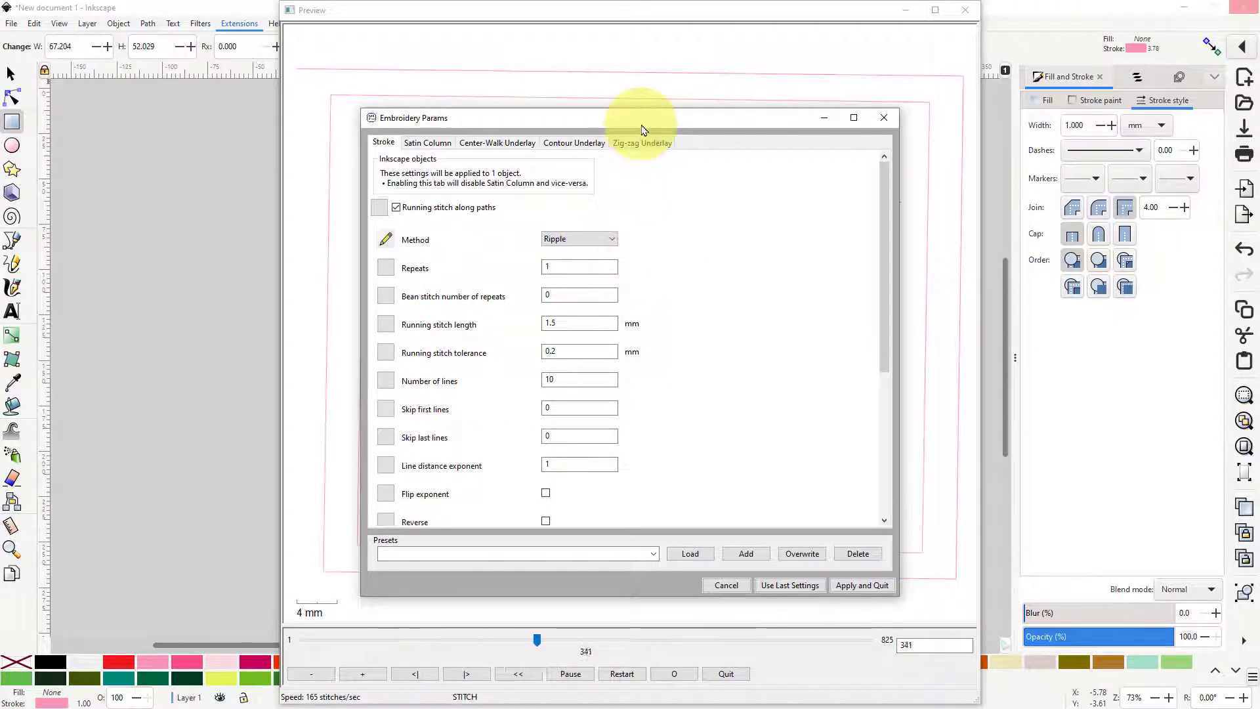
- Arrange the stitch preview beside the parameters, then set the ripple's number of lines to 20 and skip last lines to 5
{"action": "left_click_drag", "start_coordinate": [643, 130], "coordinate": [286, 126]}
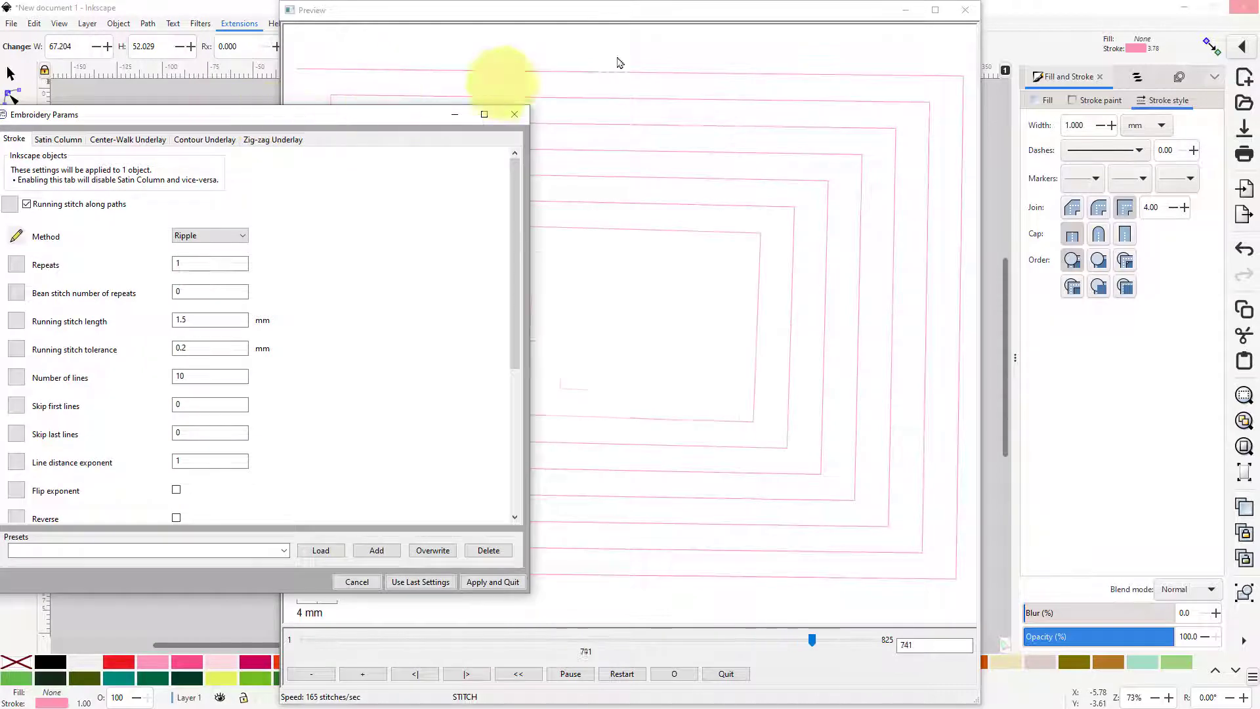
{"action": "left_click_drag", "start_coordinate": [669, 14], "coordinate": [931, 28]}
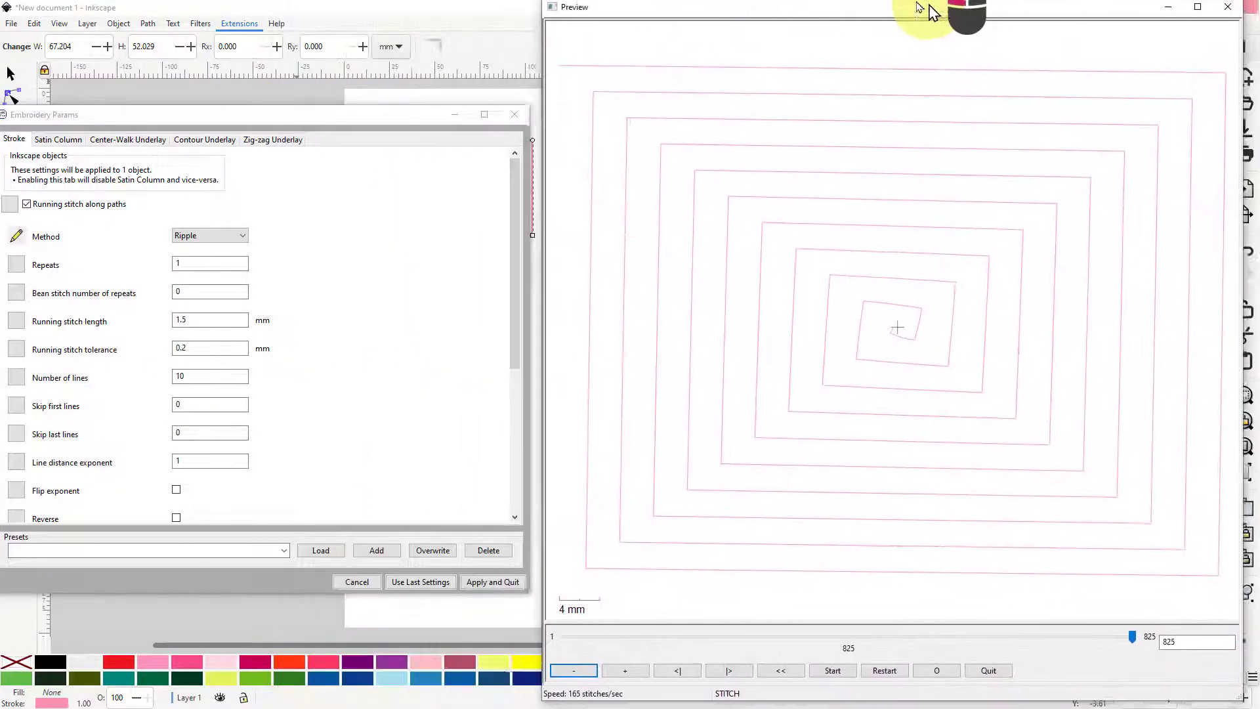
{"action": "double_click", "coordinate": [923, 15]}
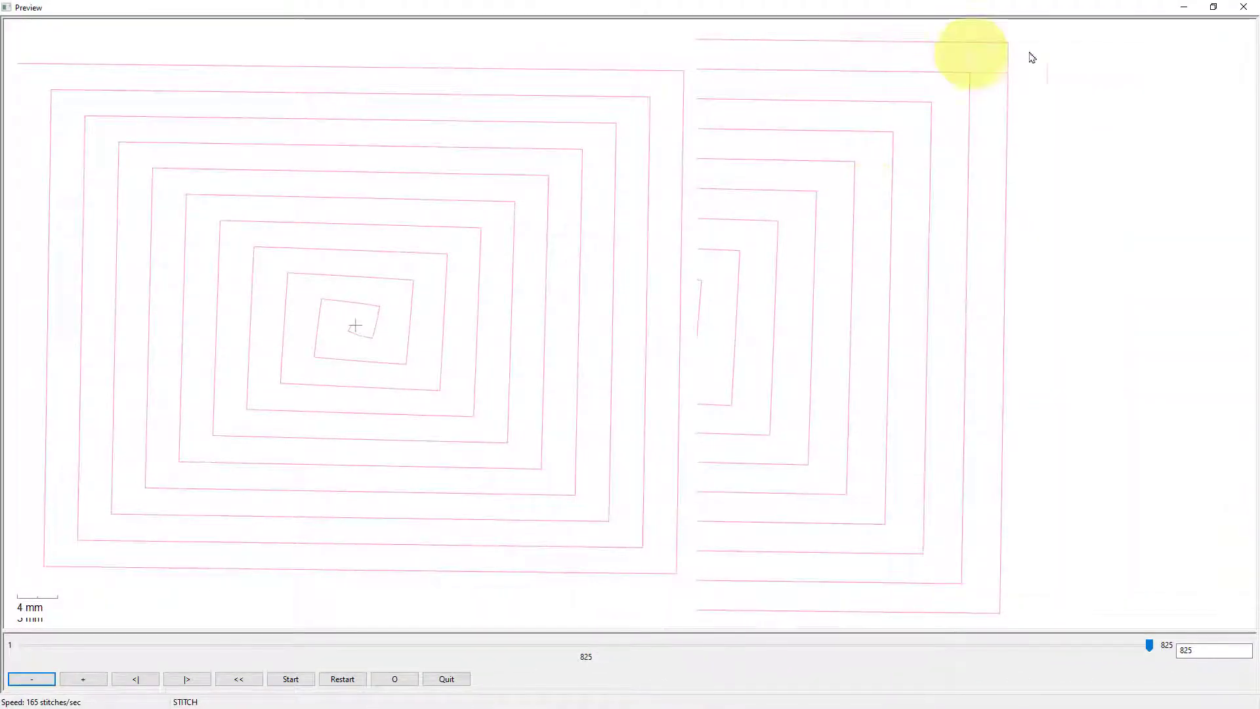
{"action": "left_click", "coordinate": [1214, 8]}
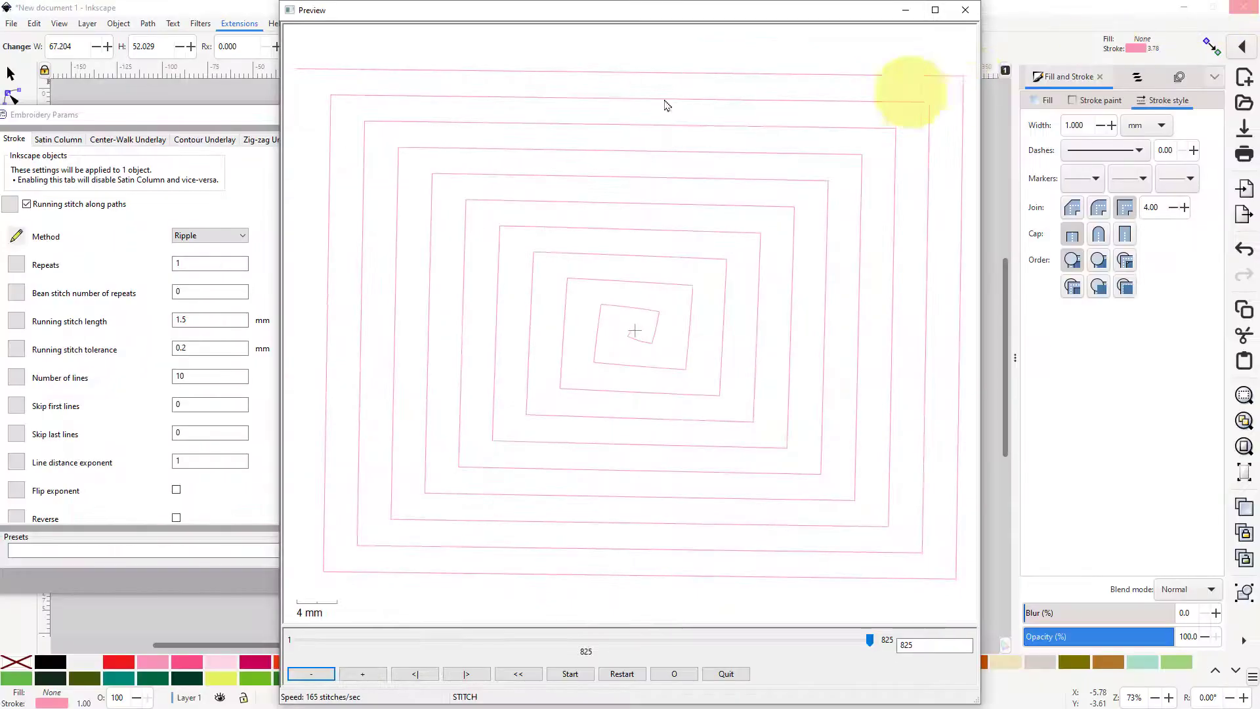
{"action": "left_click_drag", "start_coordinate": [632, 17], "coordinate": [1257, 46]}
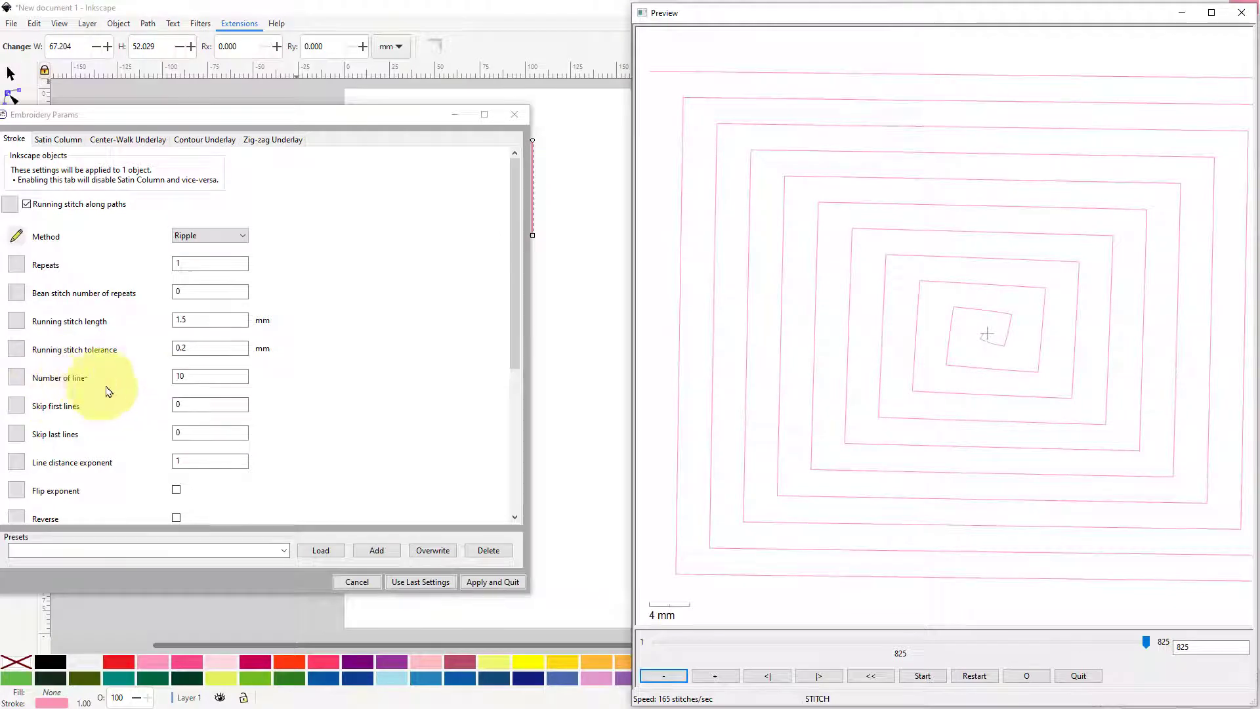
{"action": "double_click", "coordinate": [195, 376]}
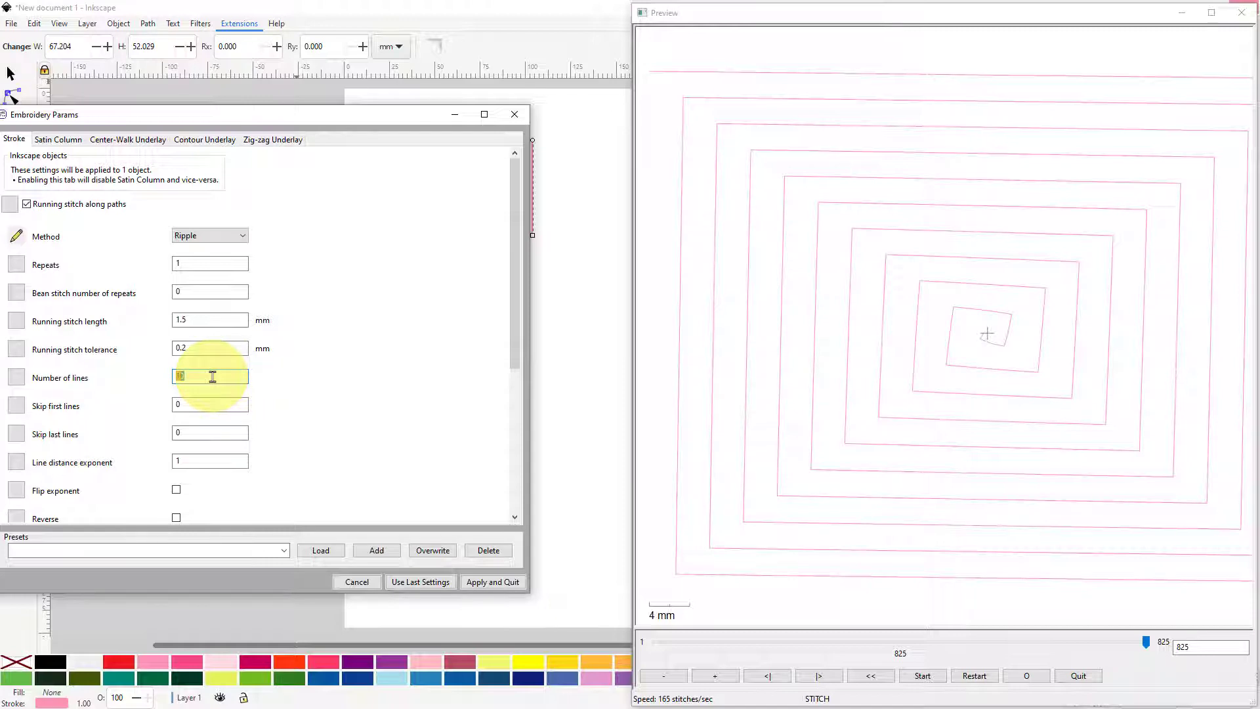
{"action": "type", "text": "20"}
{"action": "key", "text": "Return"}
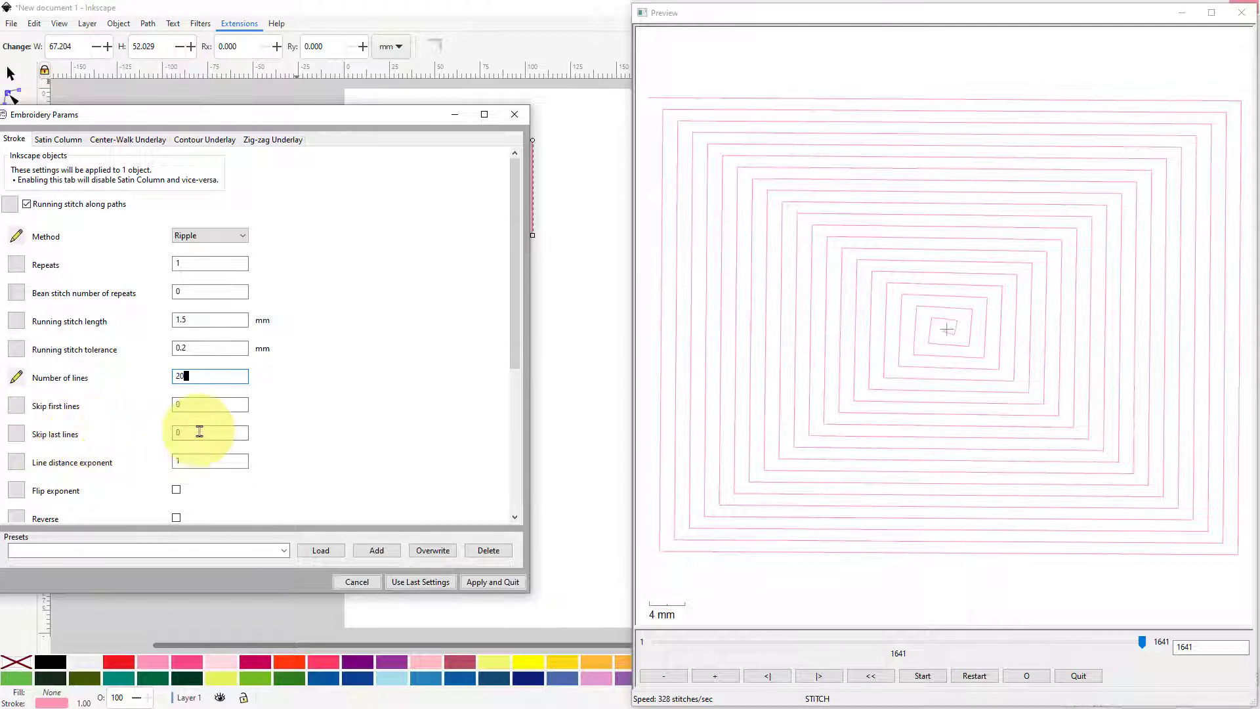
{"action": "double_click", "coordinate": [194, 432]}
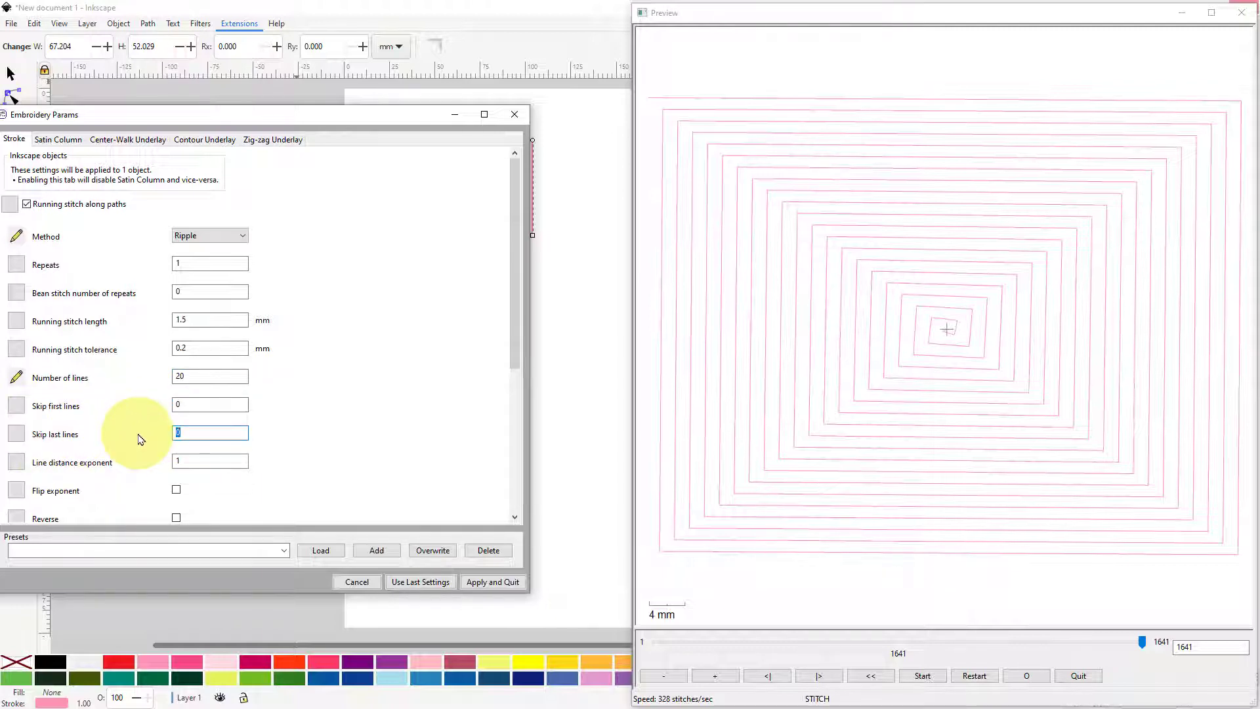
{"action": "type", "text": "5"}
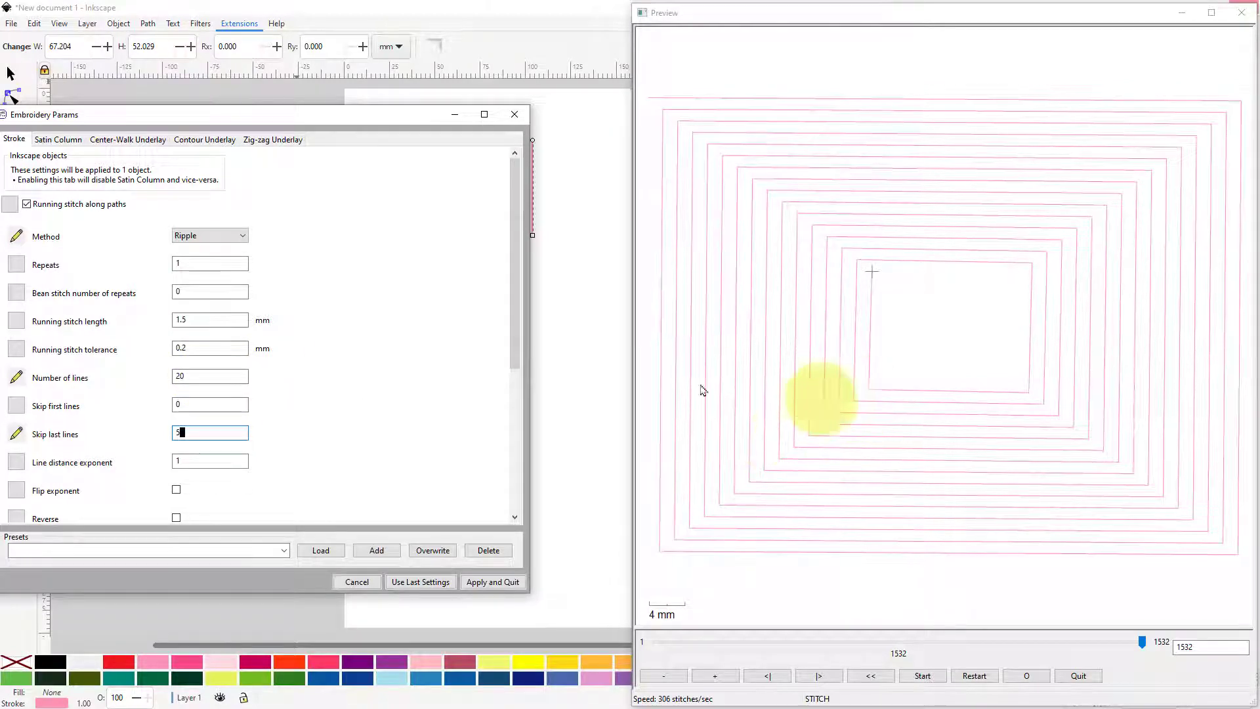
- Try running stitch tolerances of 50 mm and 30 mm for the ripple, and cancel the parameters without applying
{"action": "double_click", "coordinate": [198, 348]}
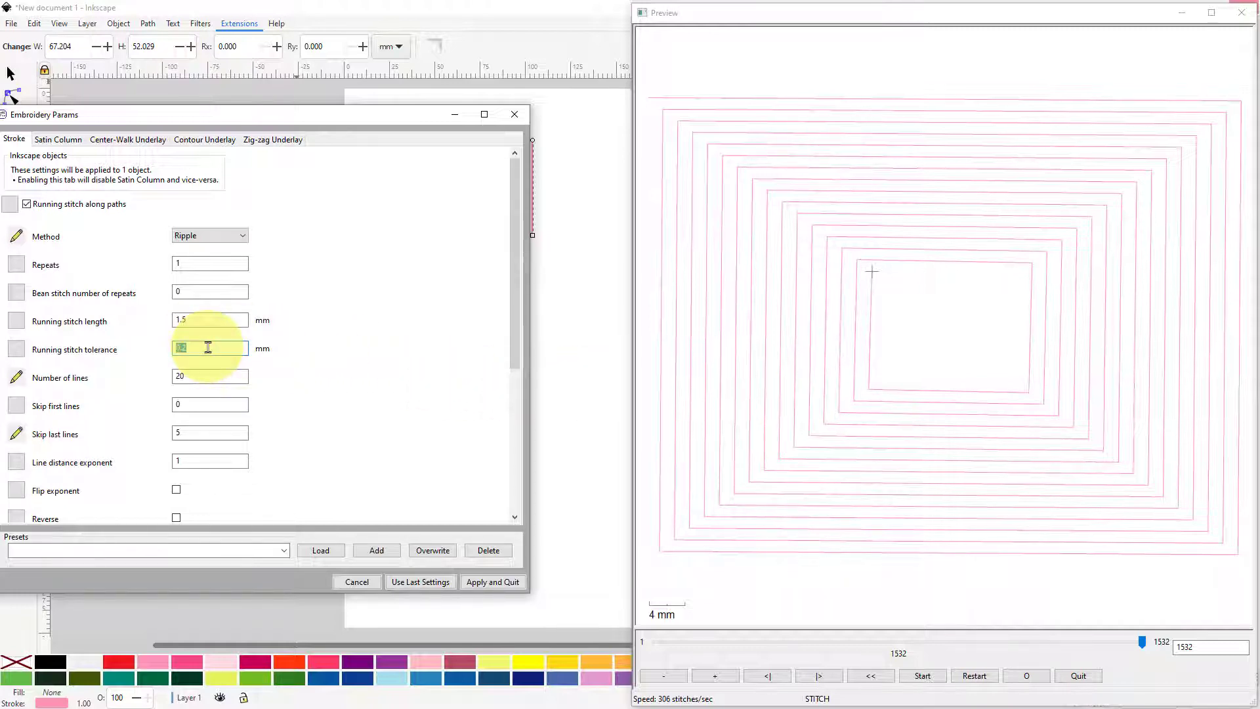
{"action": "type", "text": "50"}
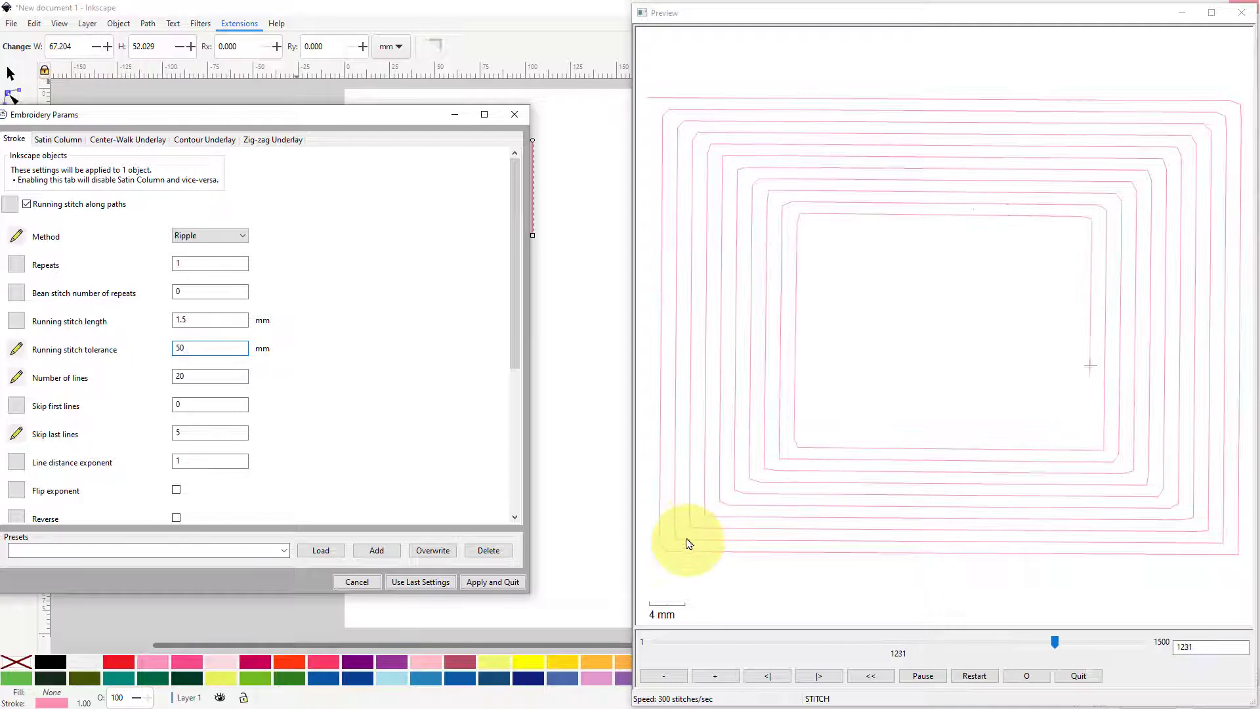
{"action": "double_click", "coordinate": [195, 346]}
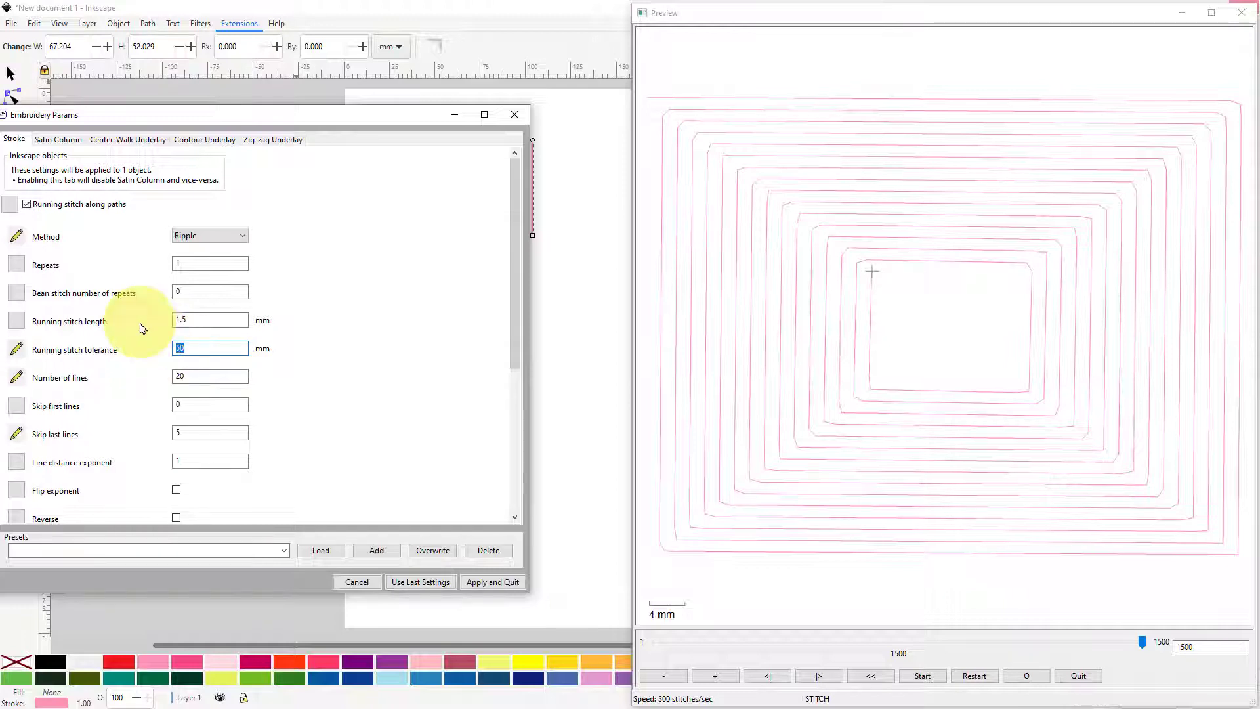
{"action": "type", "text": "3"}
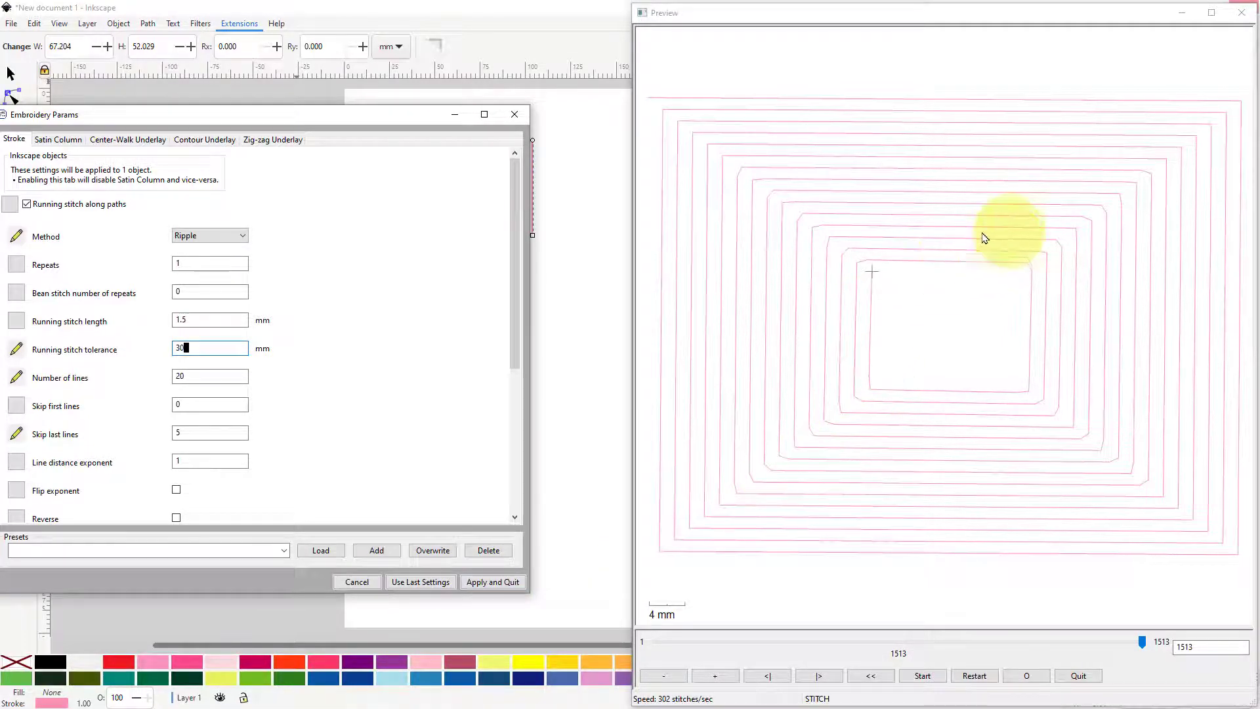
{"action": "left_click", "coordinate": [355, 582]}
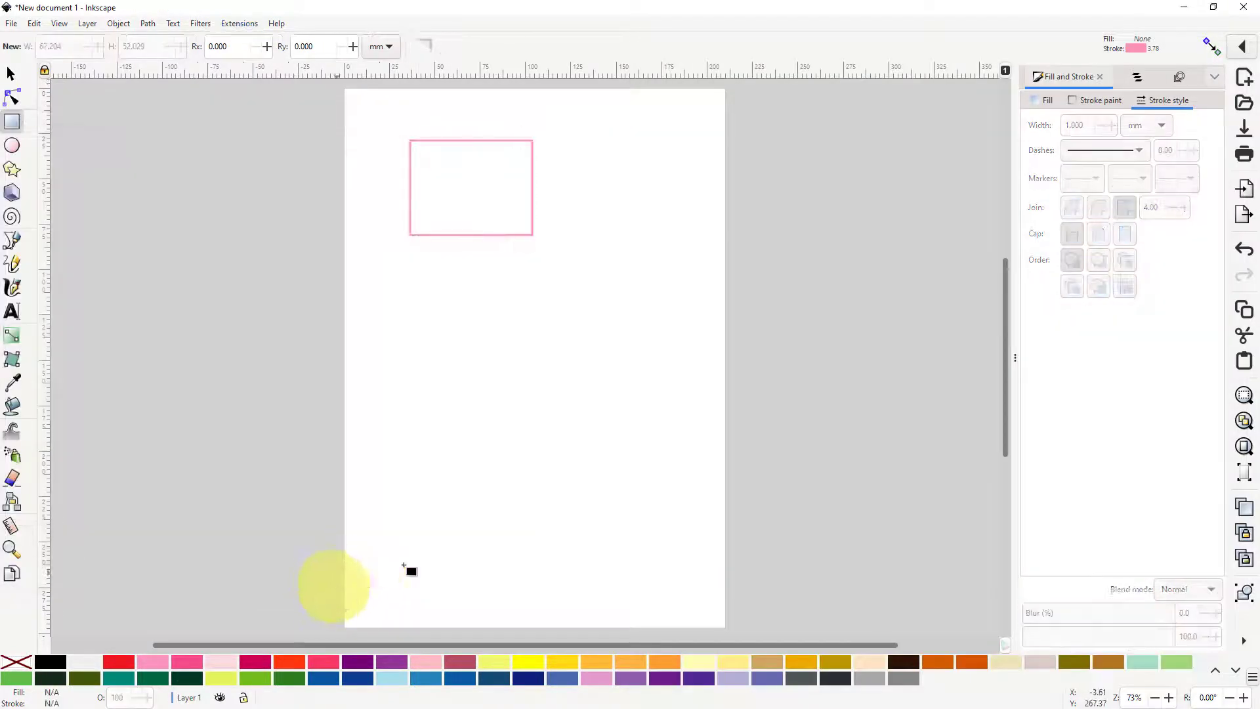
- Look at the design-wide options in Ink/Stitch Add Commands and close the dialog without applying any
{"action": "left_click", "coordinate": [233, 24]}
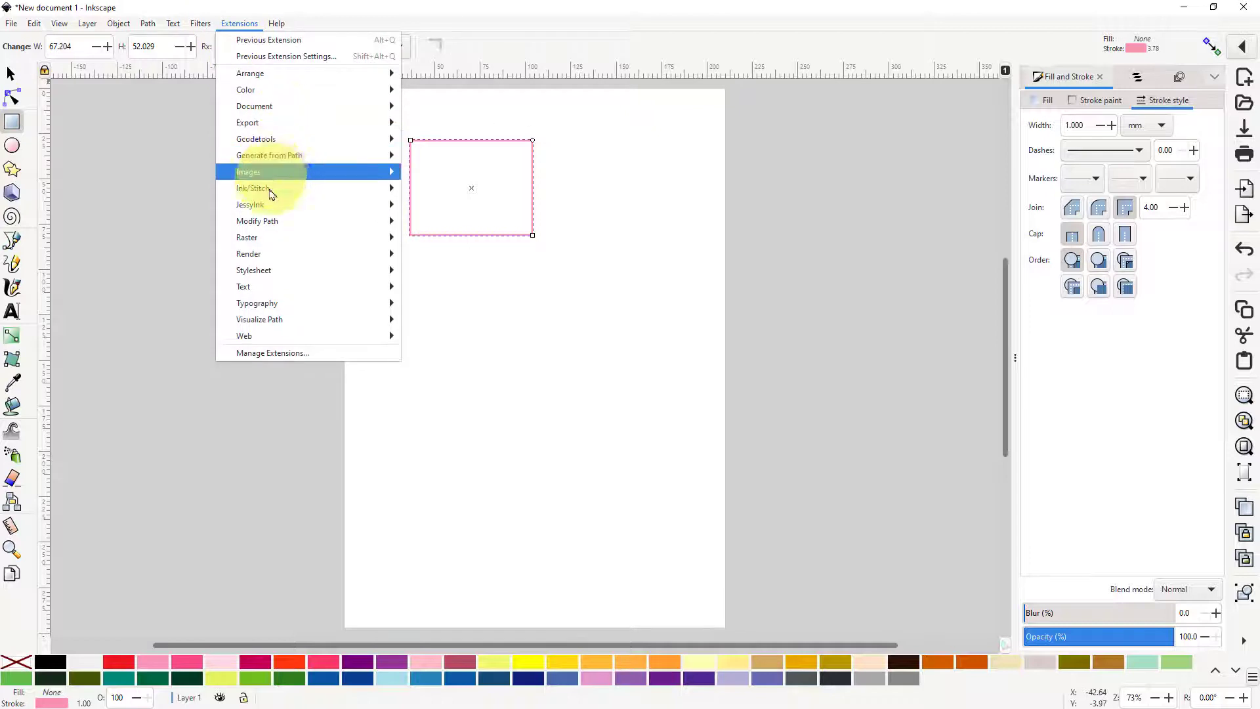
{"action": "mouse_move", "coordinate": [269, 193]}
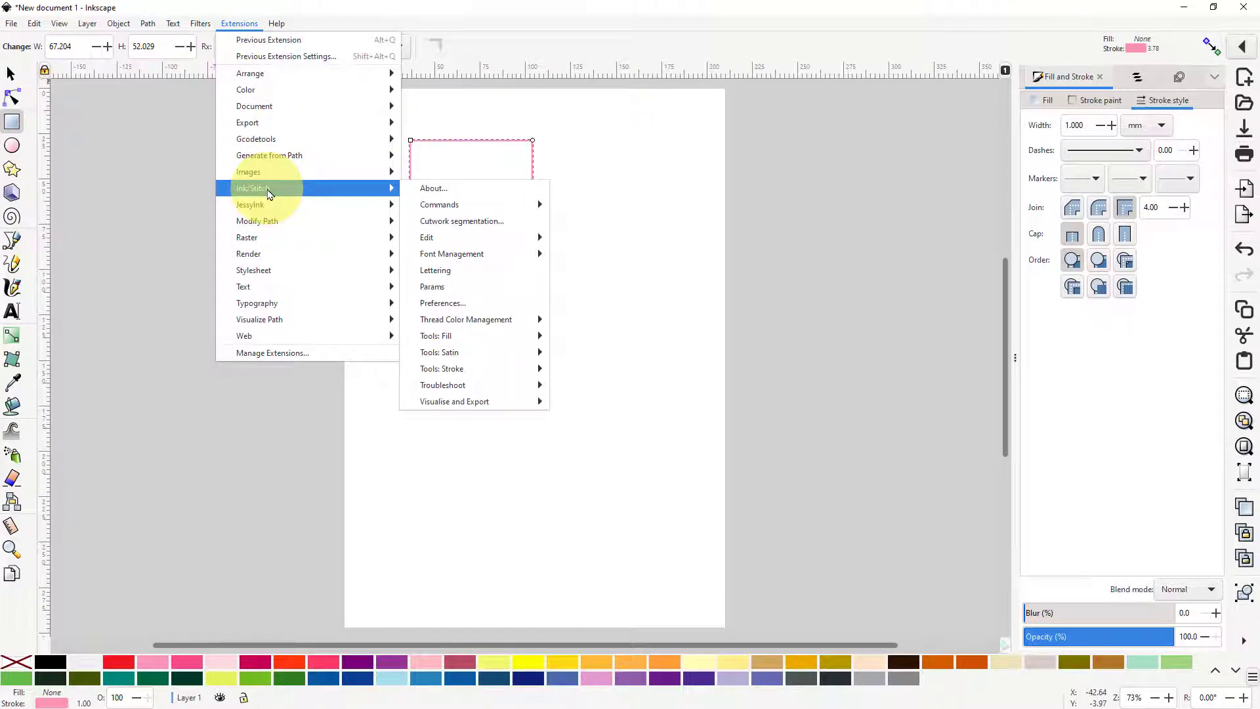
{"action": "mouse_move", "coordinate": [449, 196]}
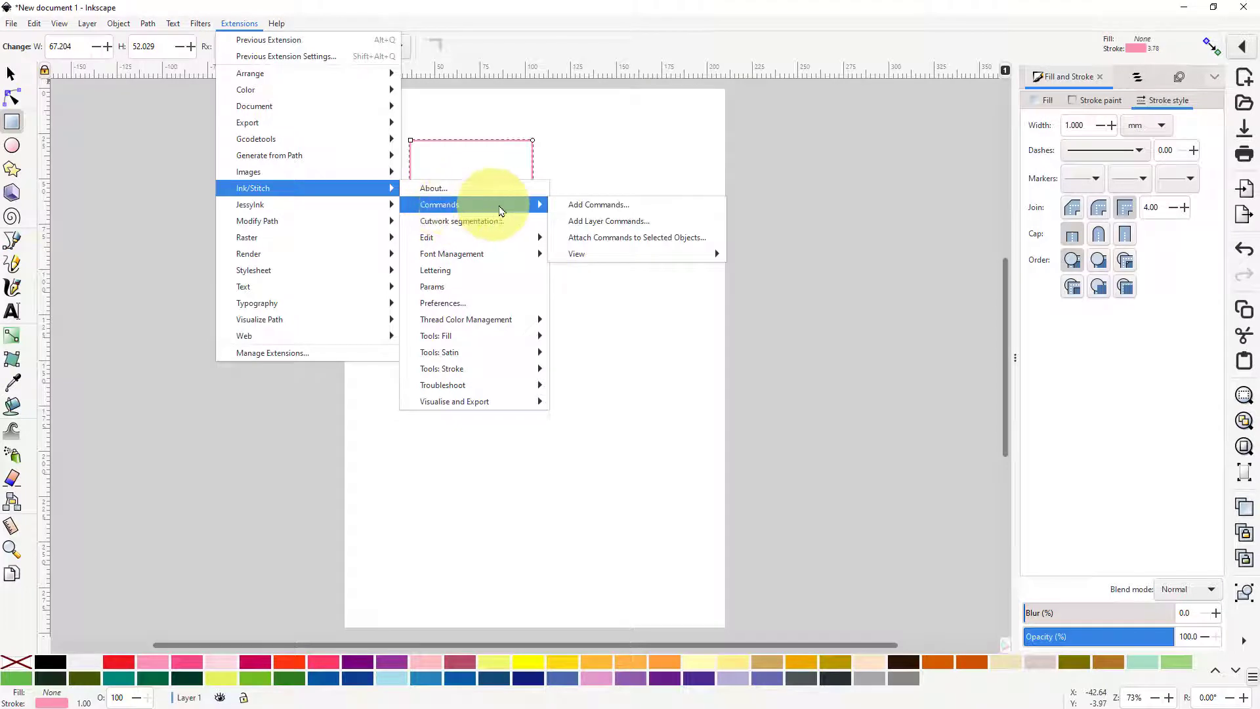
{"action": "left_click", "coordinate": [593, 207]}
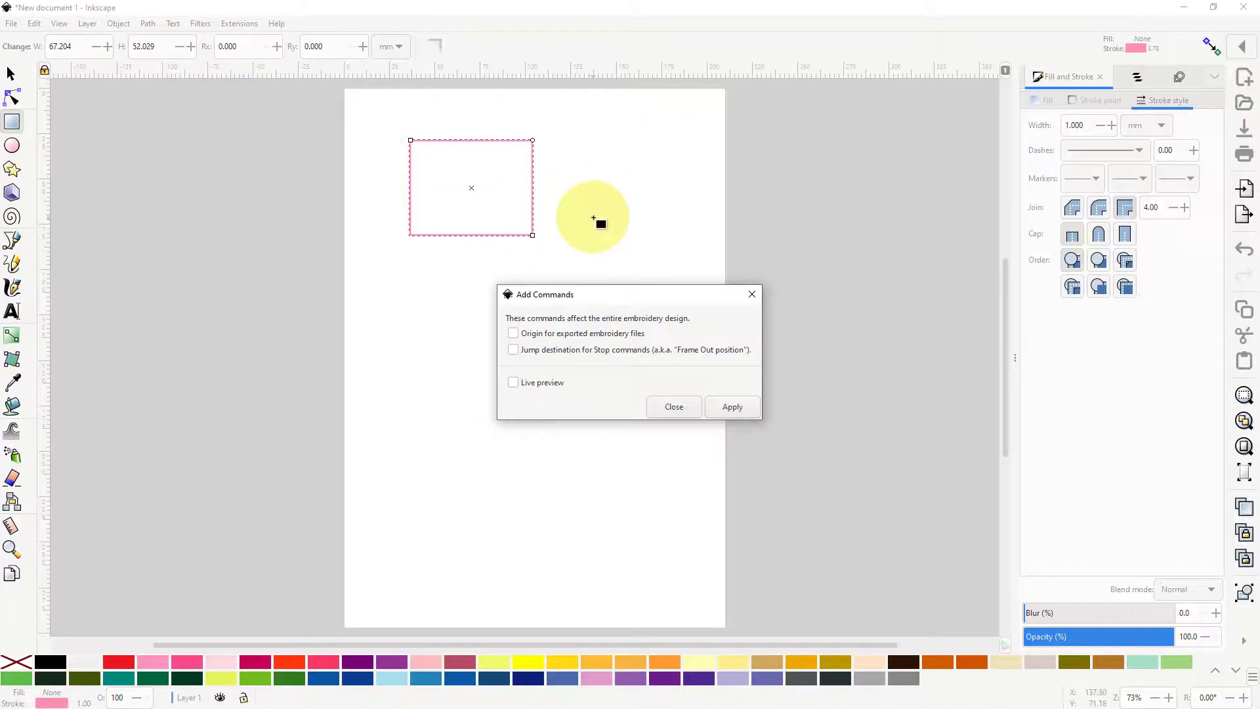
{"action": "left_click", "coordinate": [673, 408]}
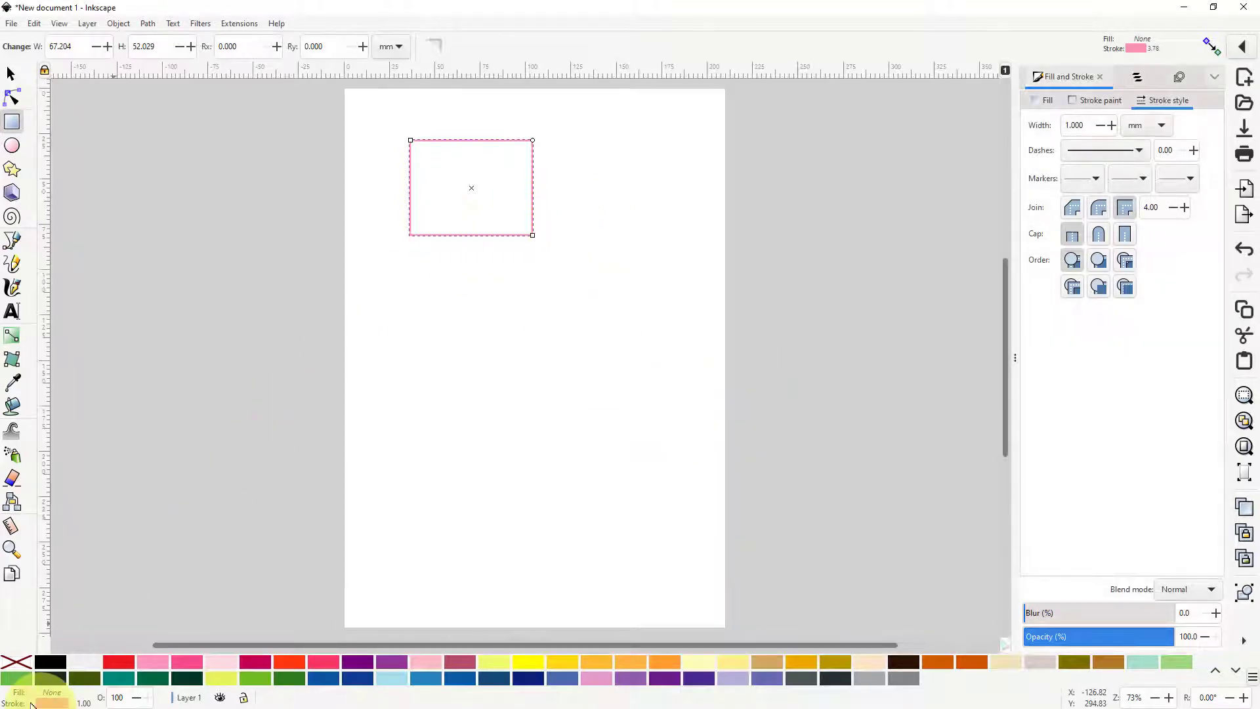
- Give the selected rectangle a green stroke and a pink fill using Pink 085
{"action": "left_click", "coordinate": [12, 682], "text": "shift"}
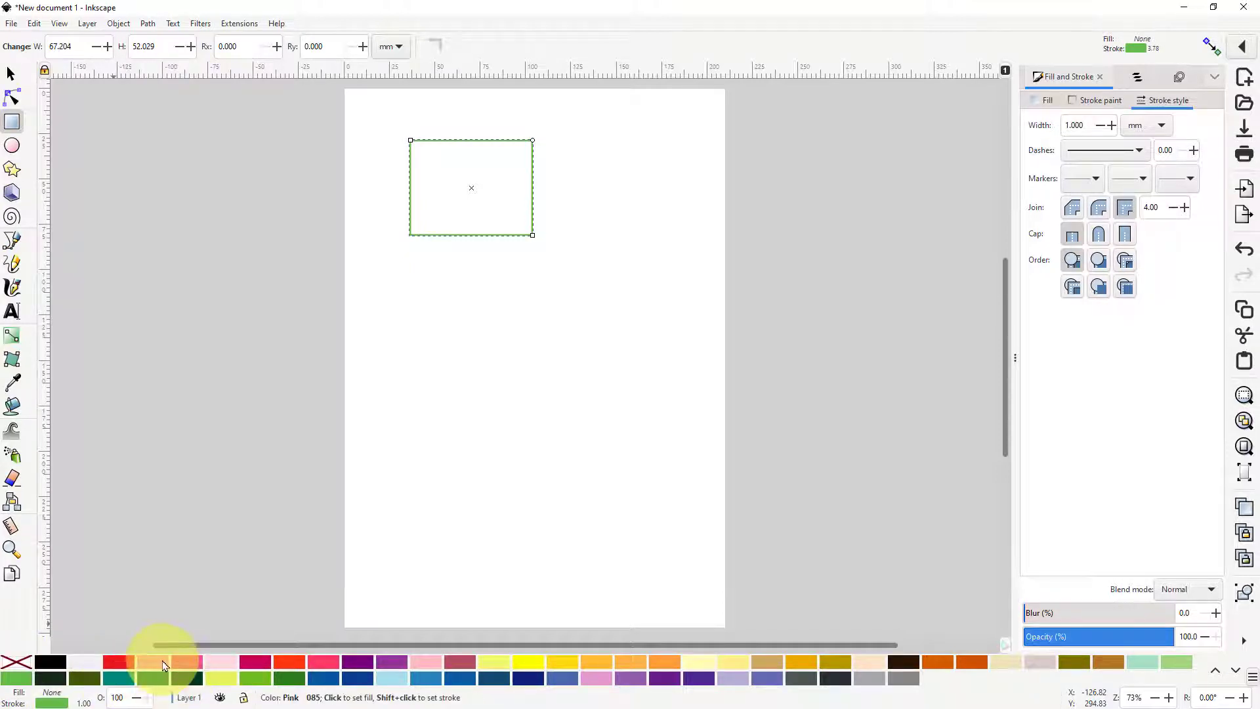
{"action": "left_click", "coordinate": [163, 665]}
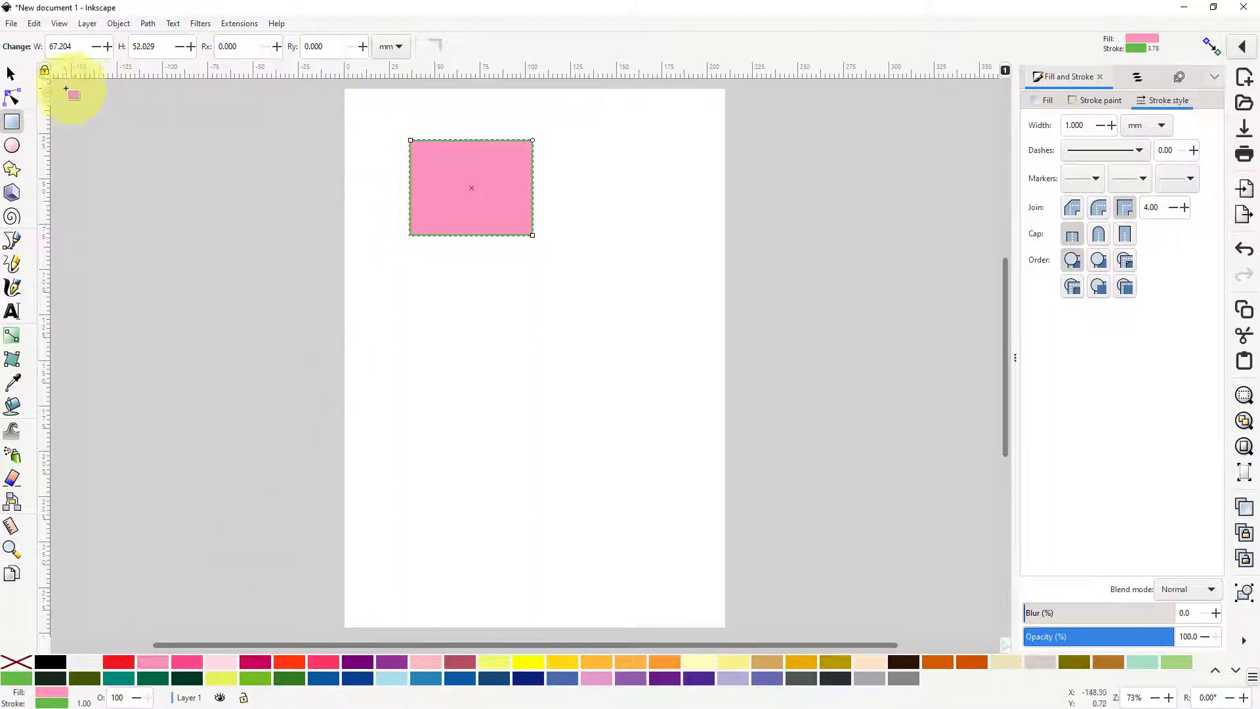
- Look at the stitch commands Ink/Stitch can attach to the selected rectangle, and close the dialog without attaching any
{"action": "left_click", "coordinate": [237, 24]}
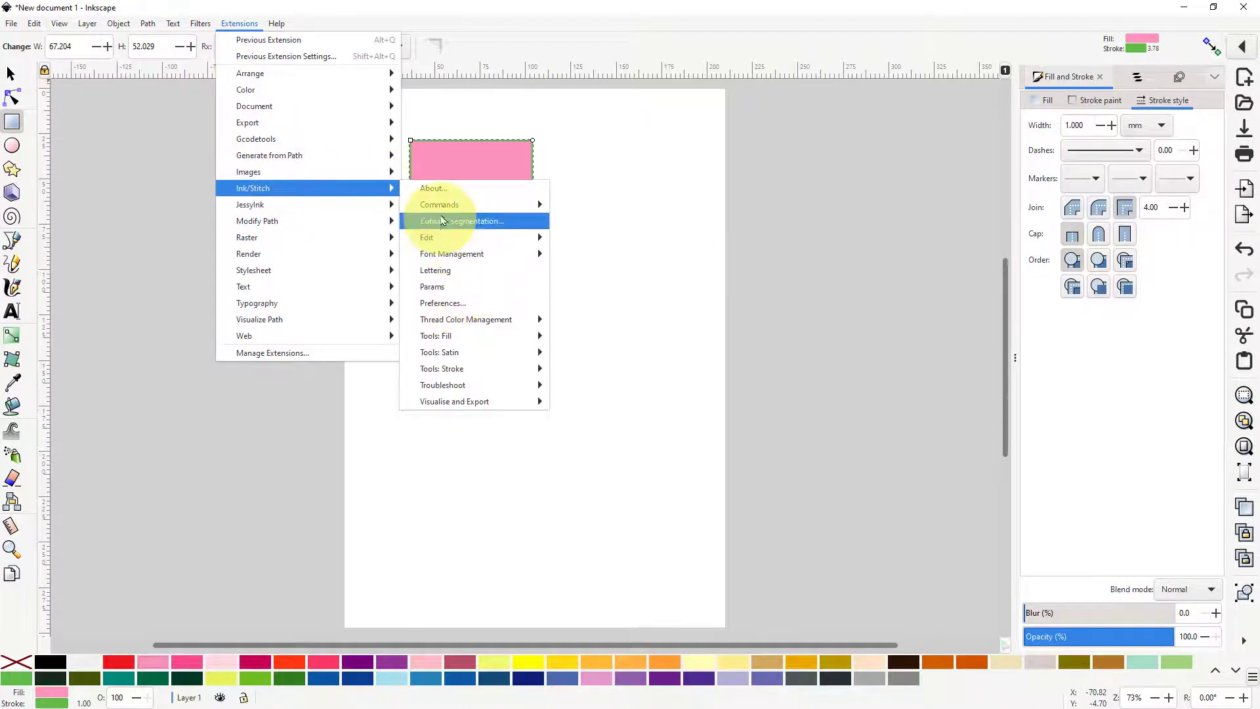
{"action": "mouse_move", "coordinate": [456, 205]}
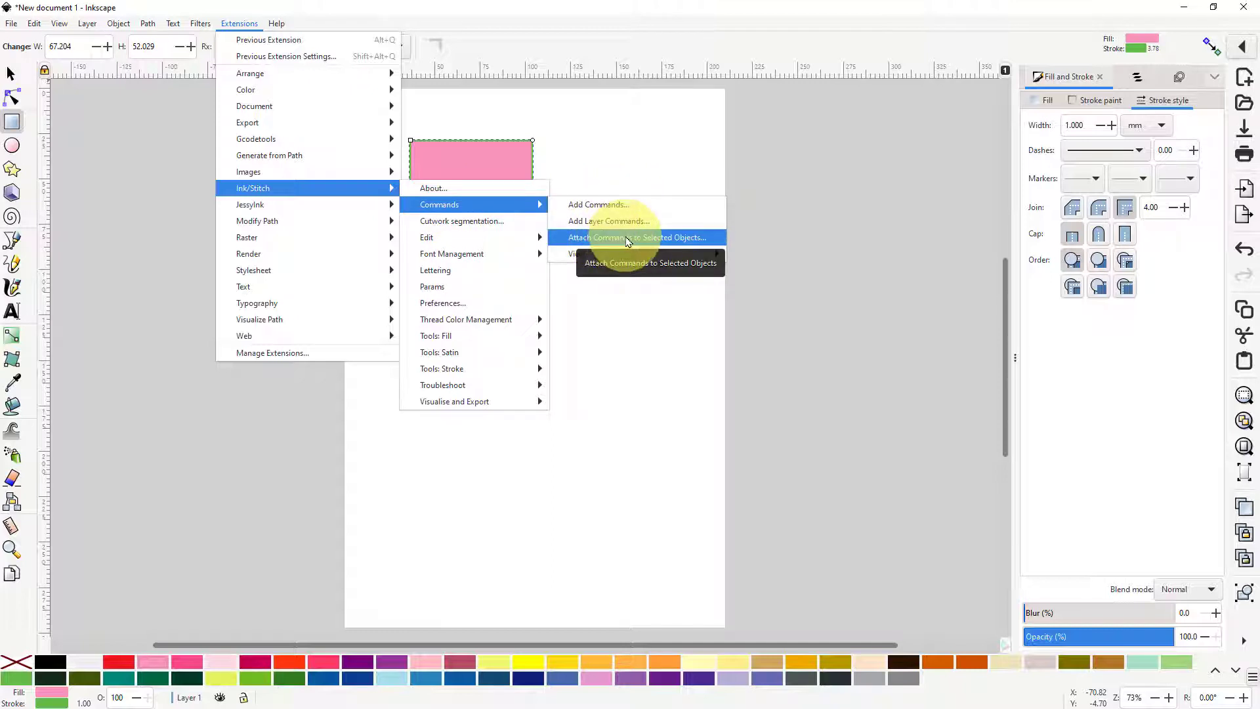
{"action": "left_click", "coordinate": [657, 238]}
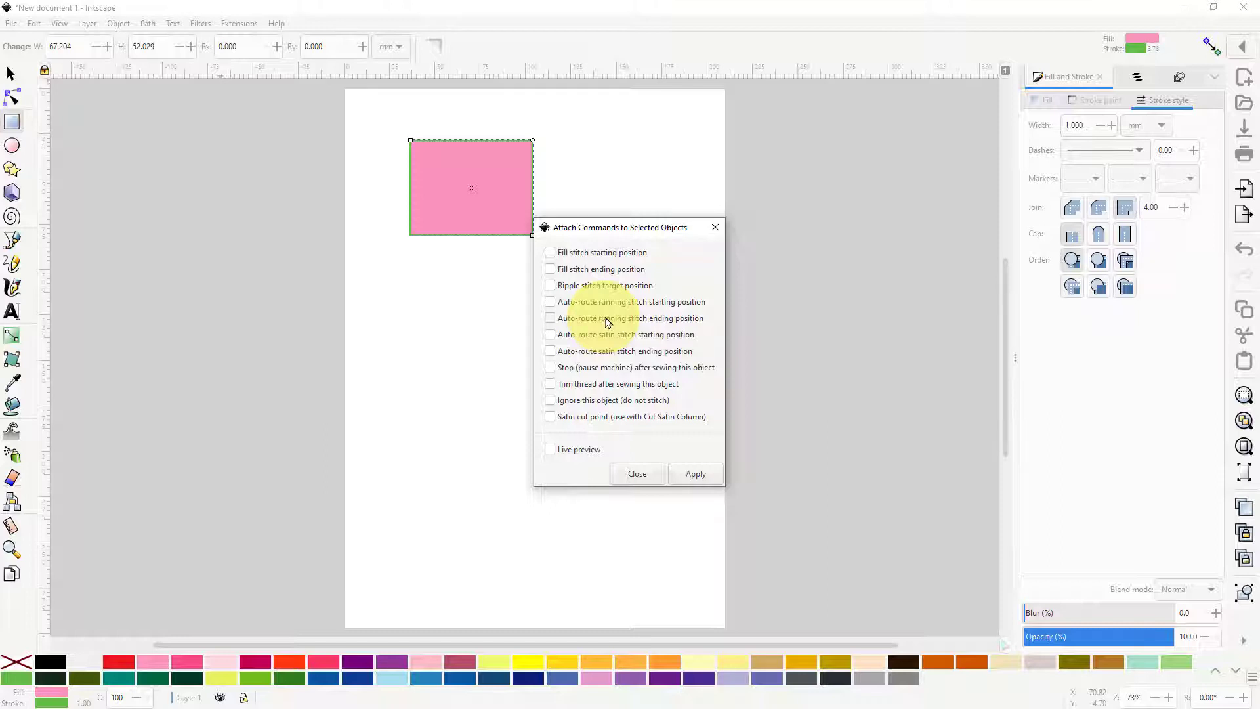
{"action": "left_click", "coordinate": [629, 476]}
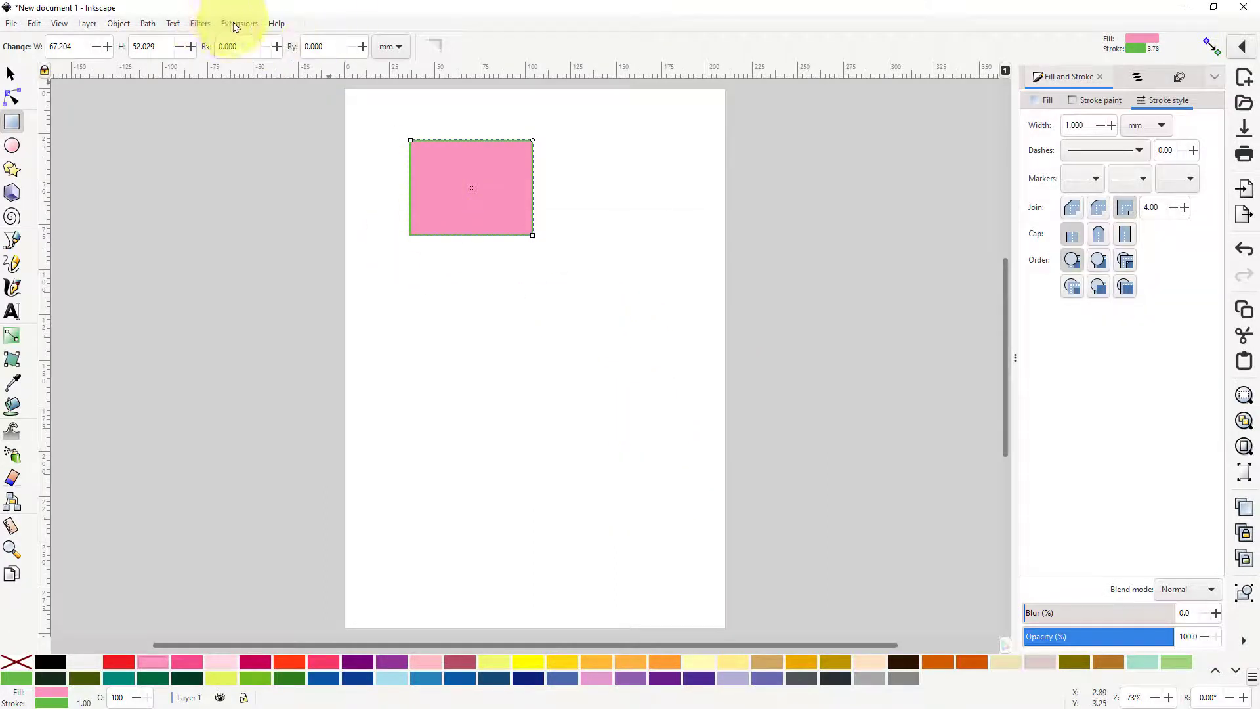
- Try Ink/Stitch cutwork segmentation on the rectangle, moving the dialog clear of it and setting segment #1 to start at 41 and end at 92
{"action": "left_click", "coordinate": [235, 25]}
{"action": "mouse_move", "coordinate": [249, 188]}
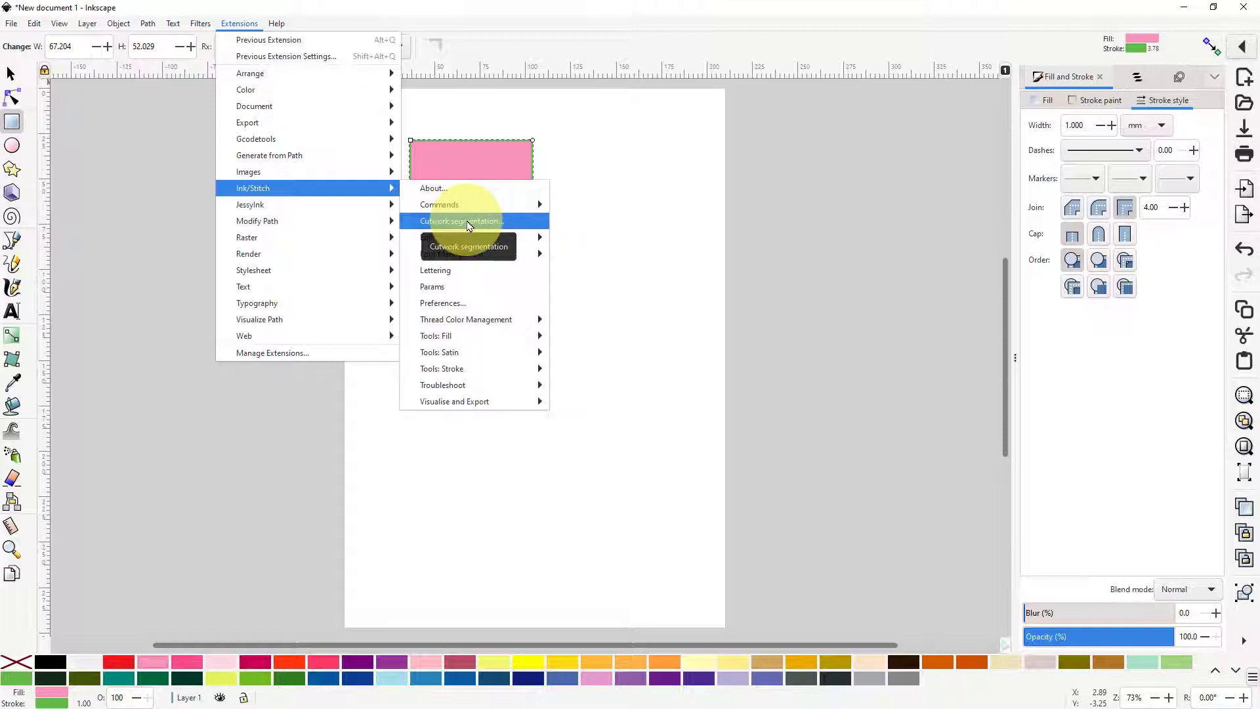
{"action": "left_click", "coordinate": [469, 224]}
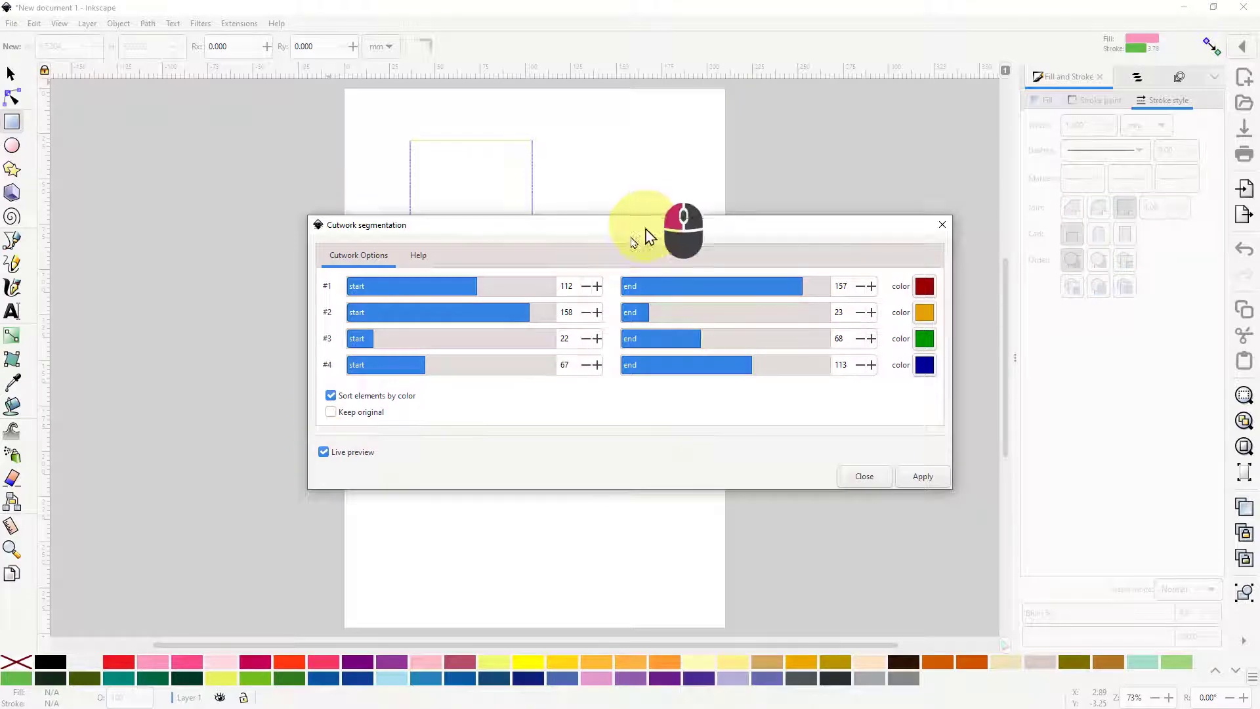
{"action": "left_click_drag", "start_coordinate": [650, 236], "coordinate": [563, 341]}
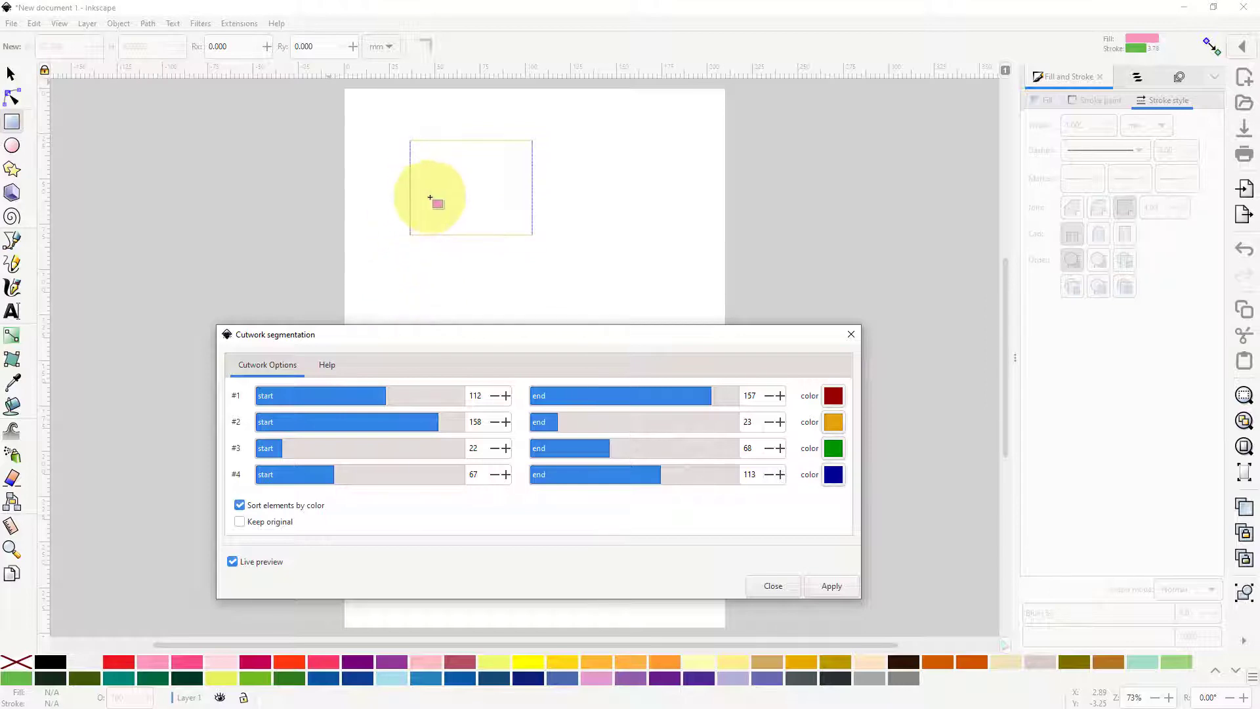
{"action": "scroll", "coordinate": [434, 189], "scroll_direction": "up", "scroll_amount": 1}
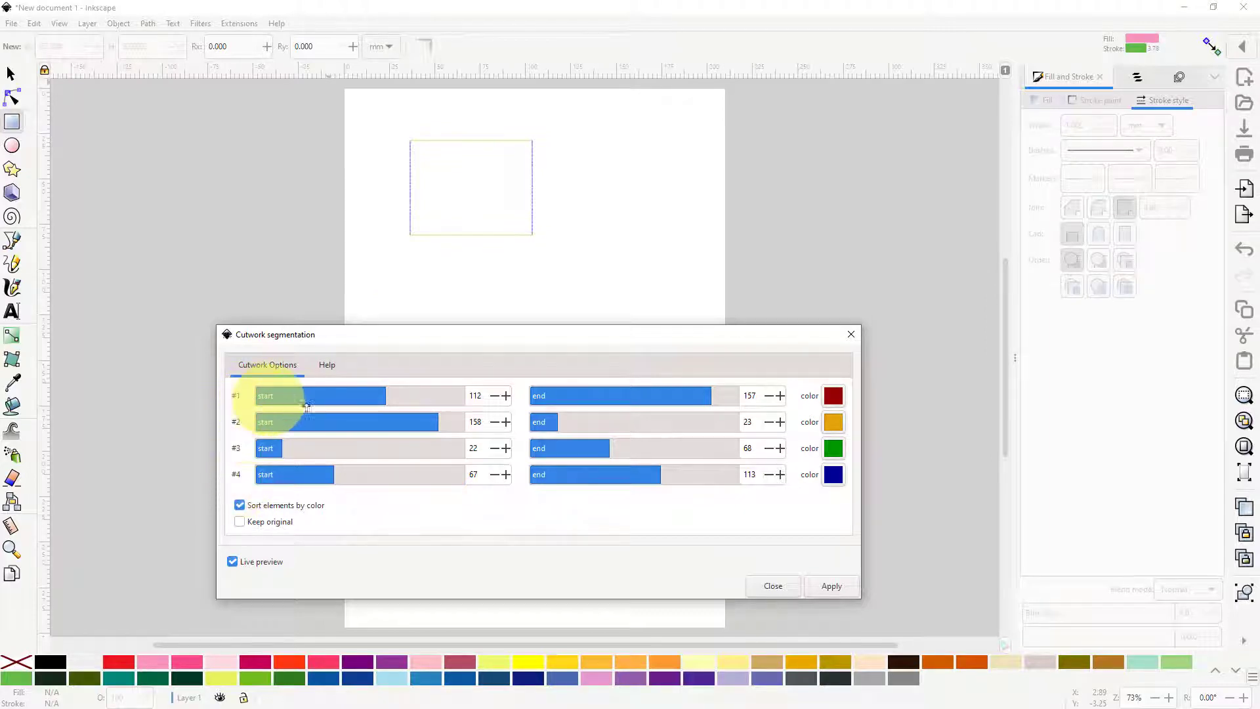
{"action": "left_click_drag", "start_coordinate": [374, 397], "coordinate": [304, 397]}
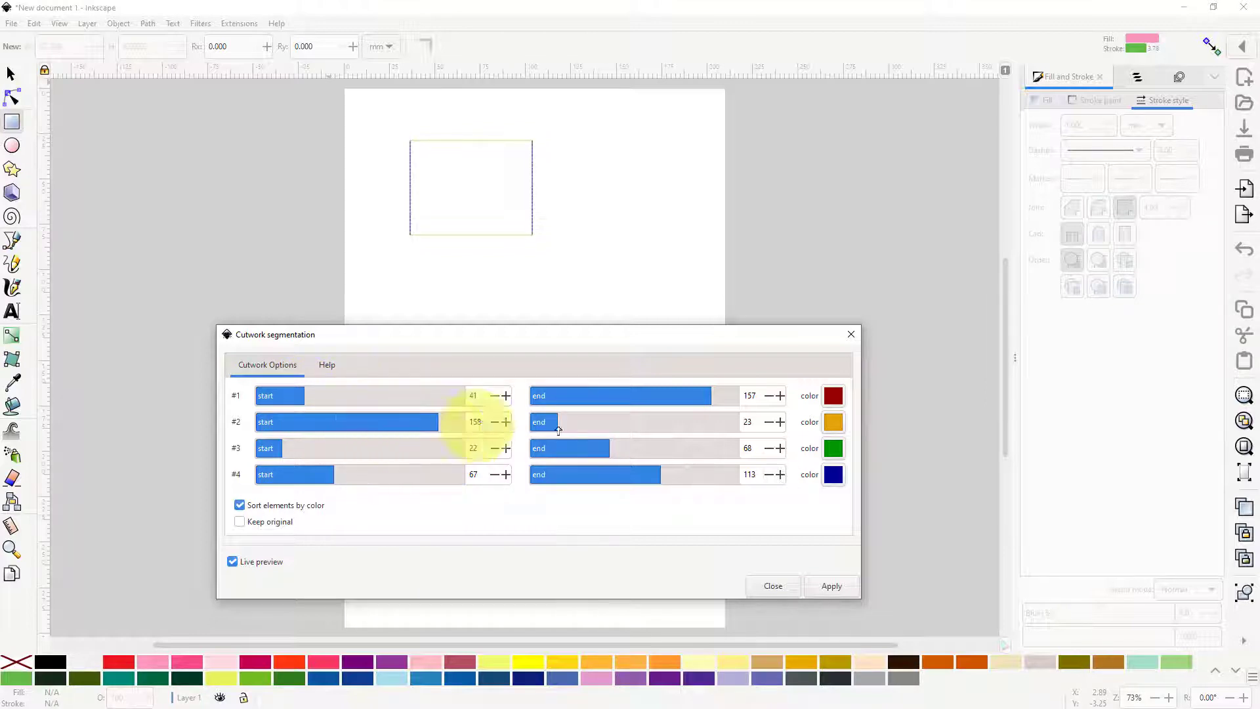
{"action": "left_click_drag", "start_coordinate": [709, 400], "coordinate": [637, 408]}
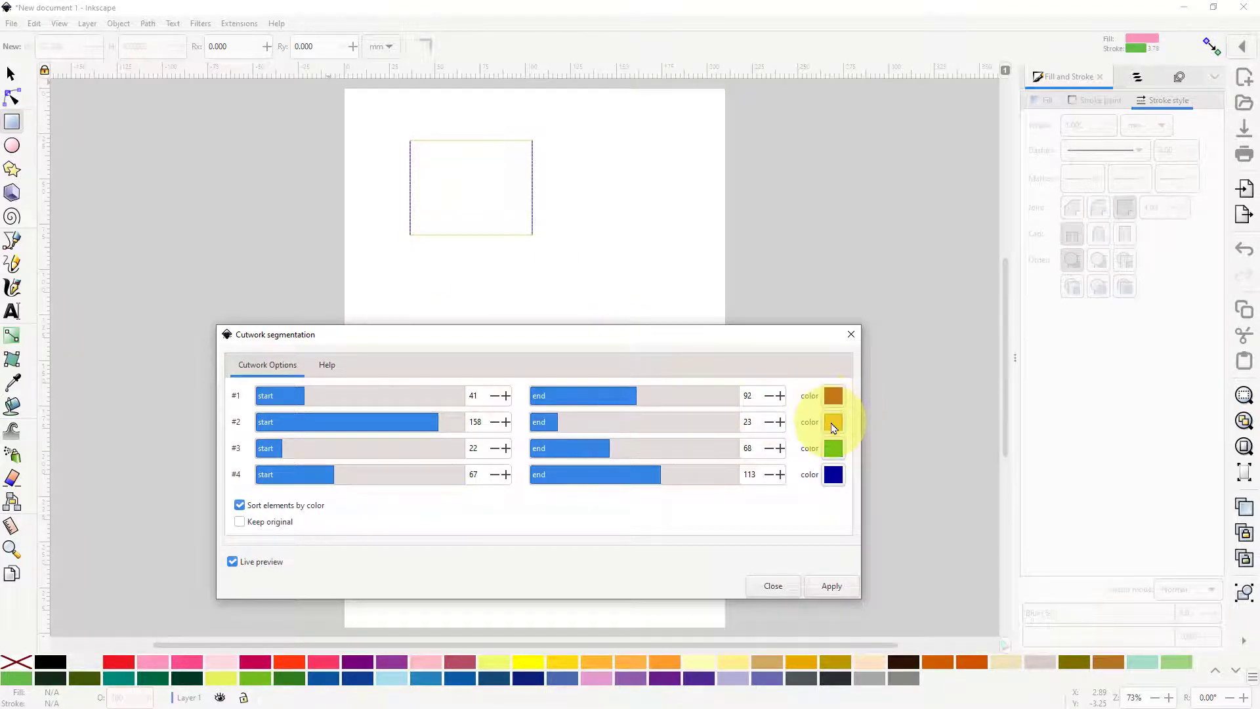
- Try purple for cutwork segment #2 and amber for segment #3, and set segment #3 to start at 58 and end at 105
{"action": "left_click", "coordinate": [832, 428]}
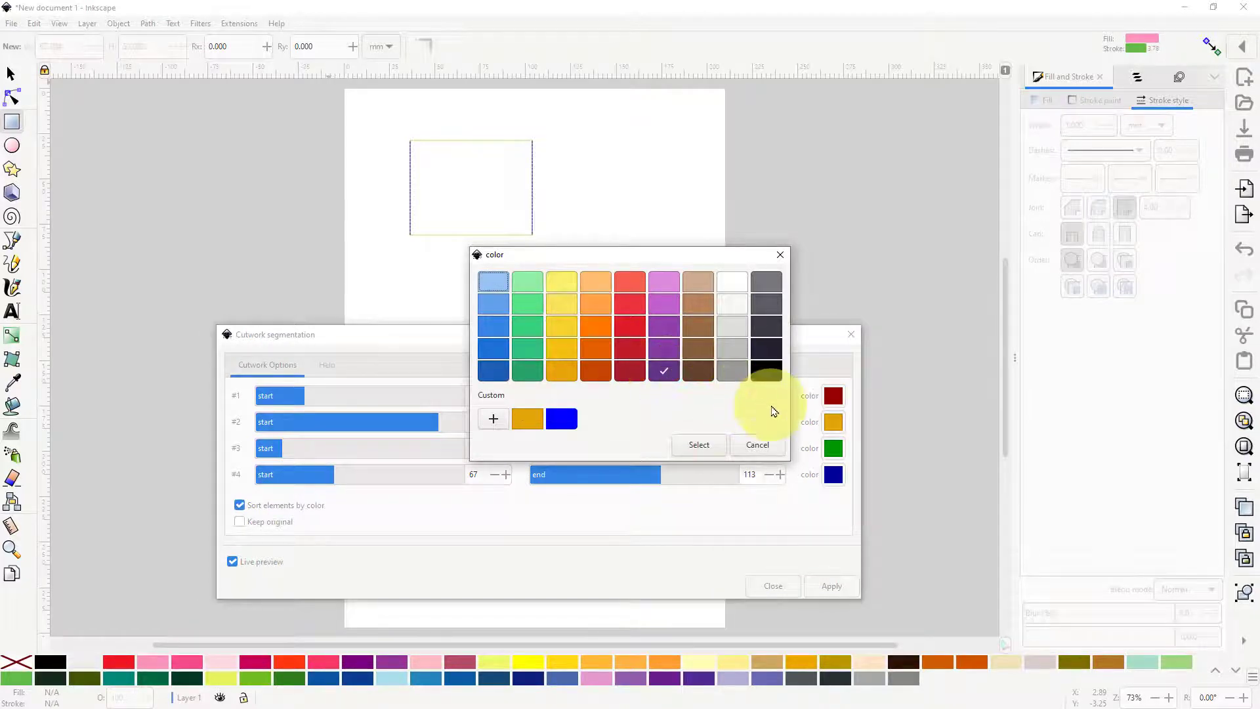
{"action": "left_click", "coordinate": [699, 445]}
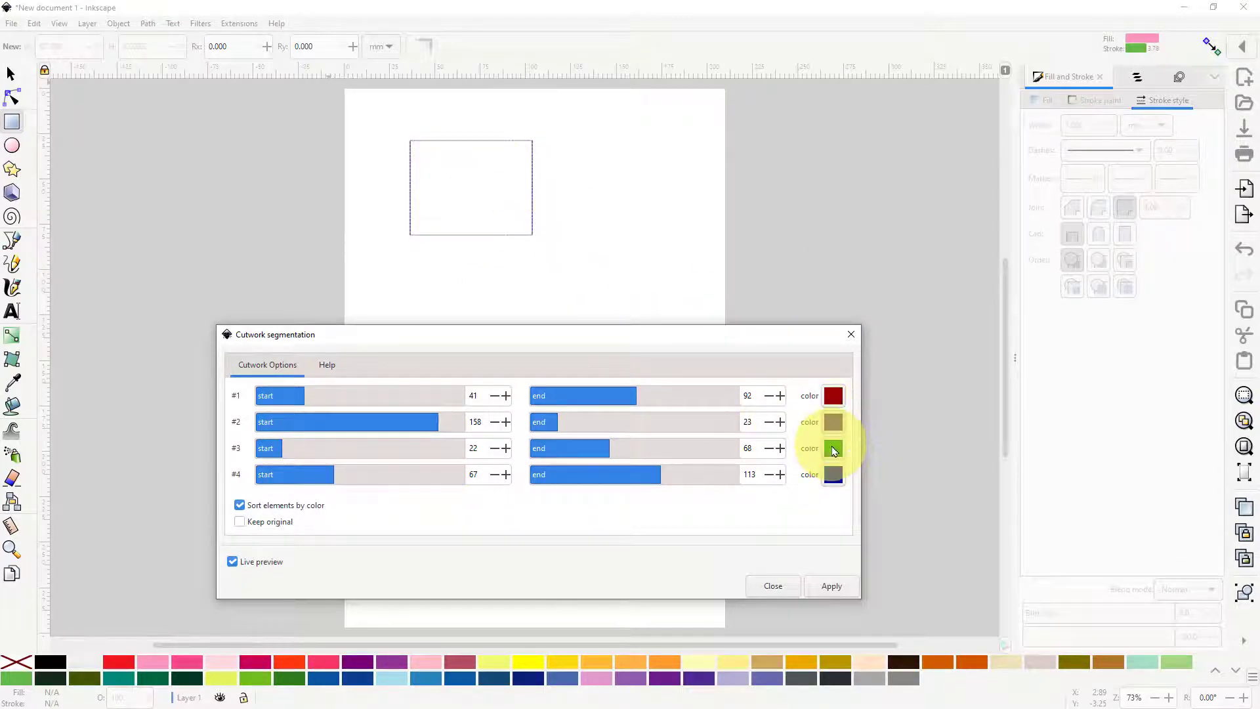
{"action": "left_click", "coordinate": [834, 450]}
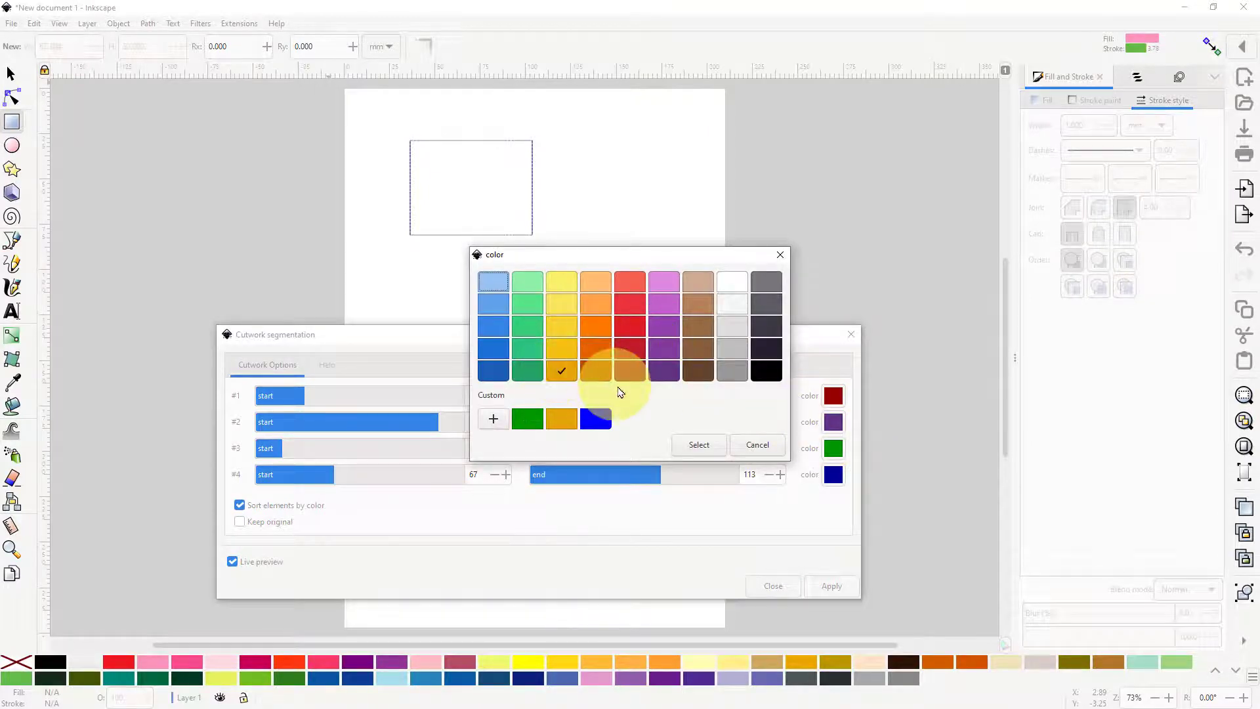
{"action": "left_click", "coordinate": [699, 446]}
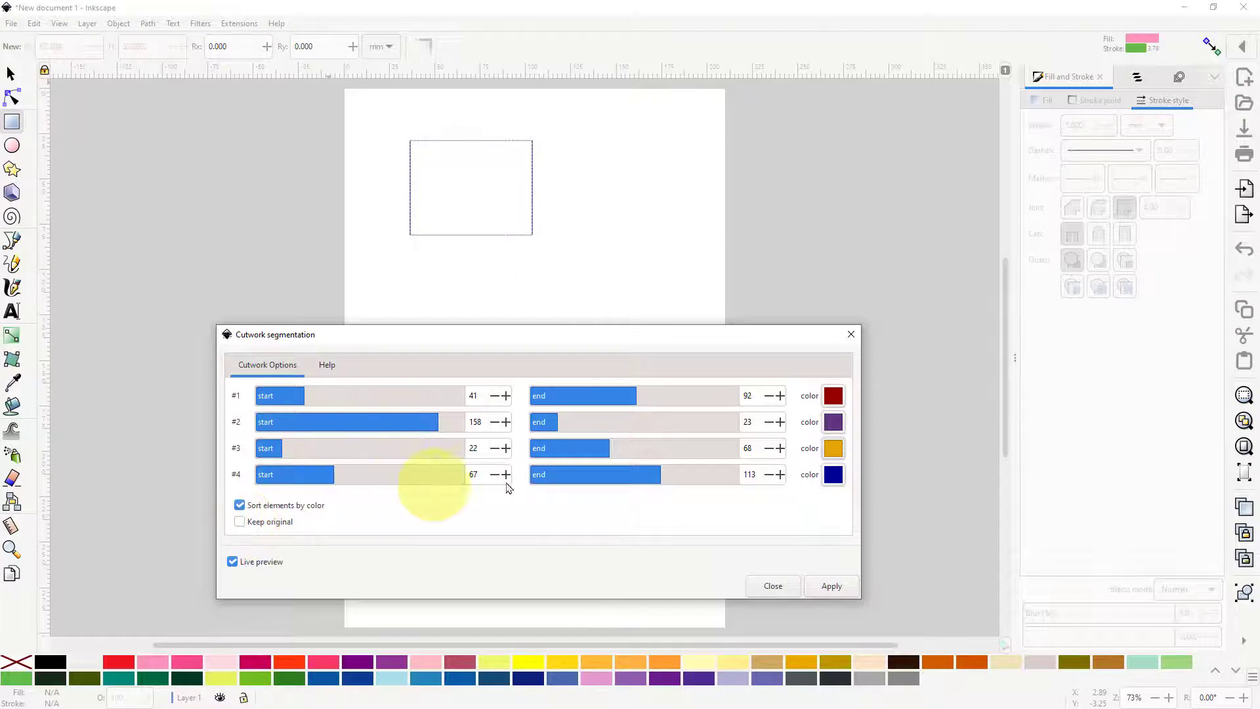
{"action": "left_click_drag", "start_coordinate": [601, 450], "coordinate": [687, 450]}
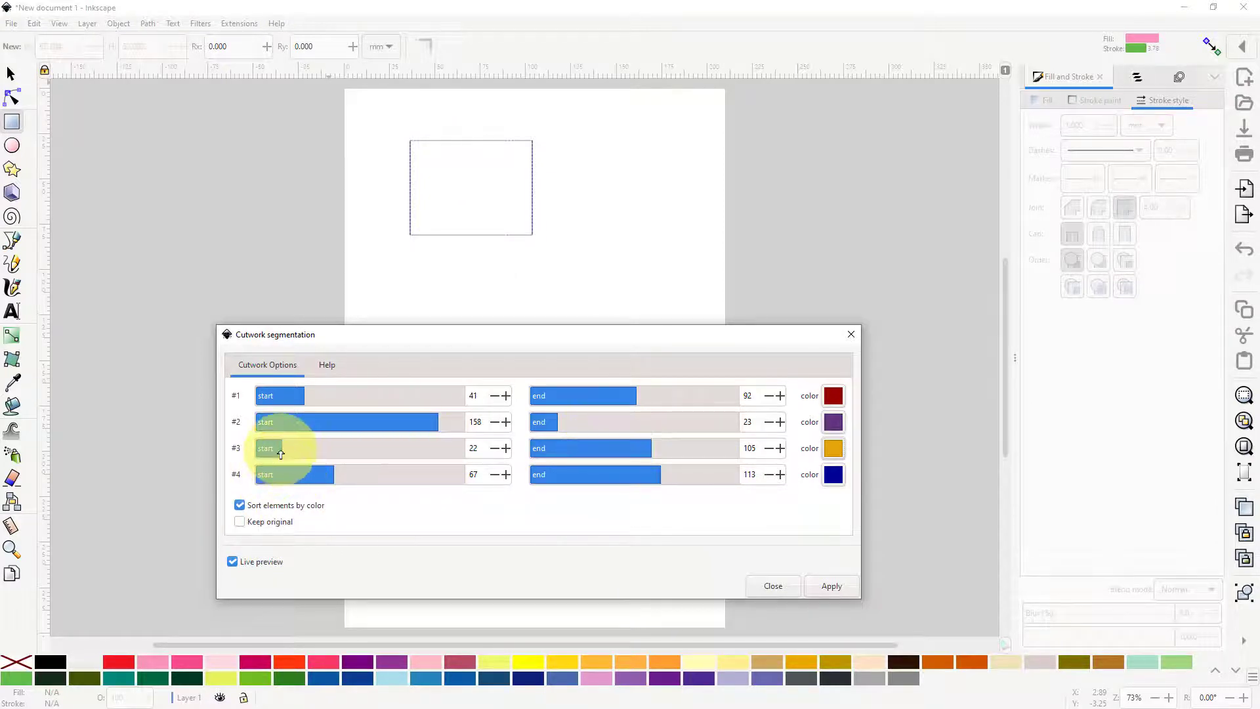
{"action": "left_click_drag", "start_coordinate": [281, 455], "coordinate": [324, 452]}
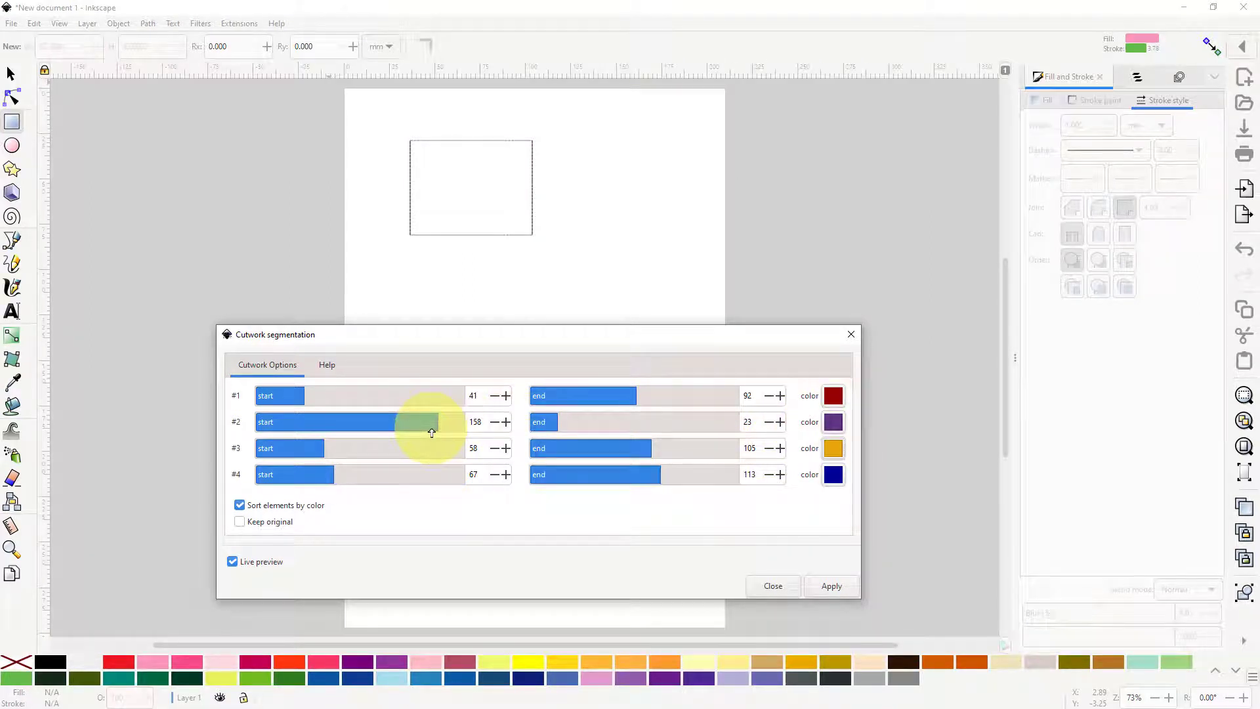
- Try cutwork segment #2 from 32 to 73 with segment #1 starting at 104, apply the segmentation and close the dialog
{"action": "mouse_move", "coordinate": [434, 430]}
{"action": "left_mouse_down"}
{"action": "mouse_move", "coordinate": [386, 430]}
{"action": "mouse_move", "coordinate": [436, 423]}
{"action": "left_mouse_up"}
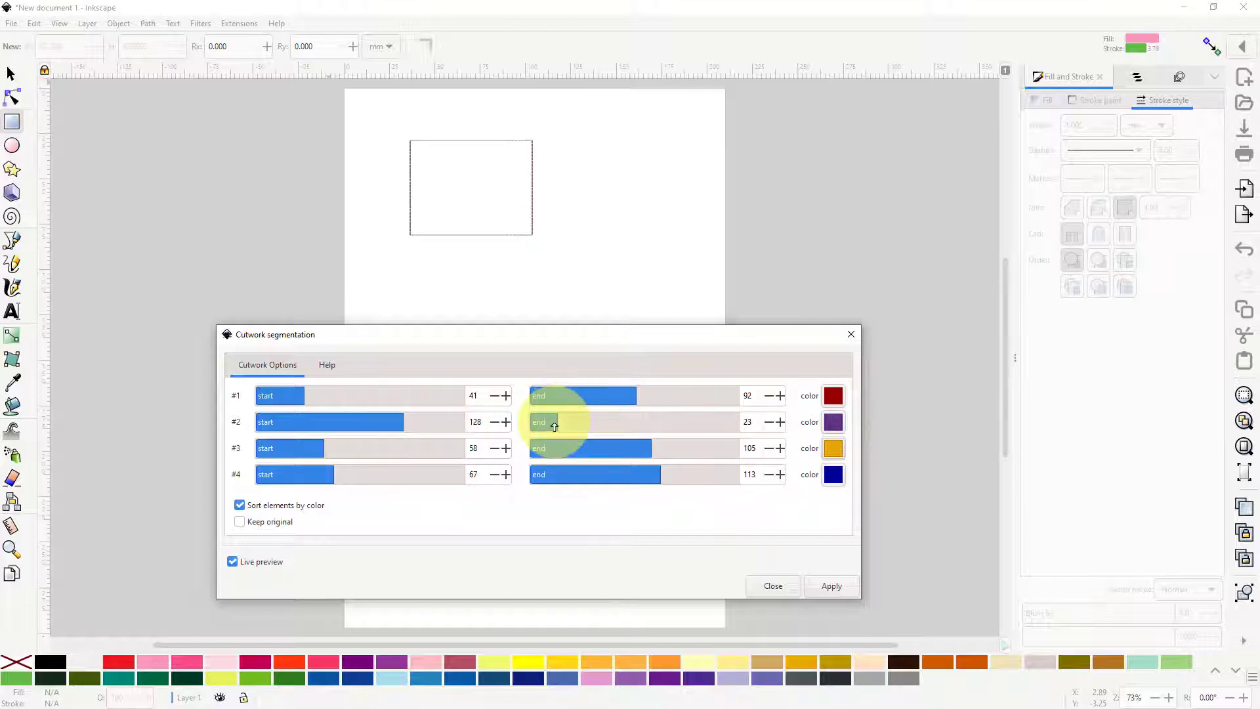
{"action": "left_click_drag", "start_coordinate": [555, 427], "coordinate": [700, 435]}
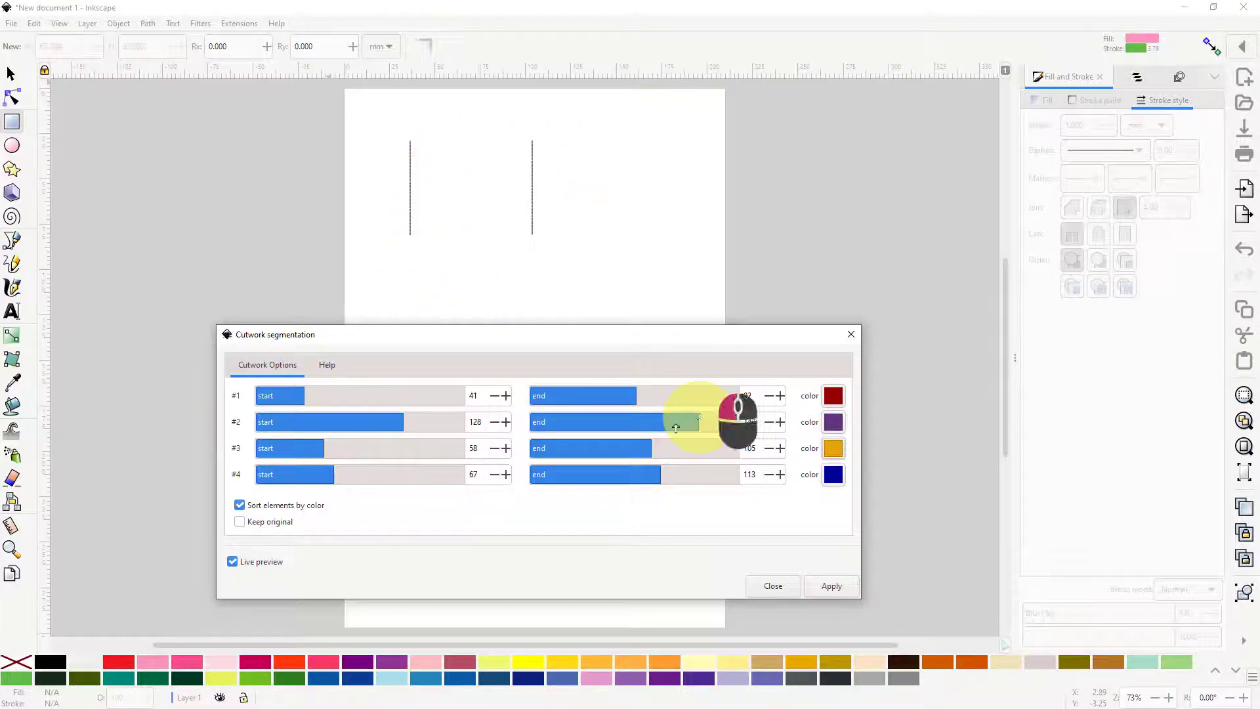
{"action": "left_click_drag", "start_coordinate": [676, 428], "coordinate": [616, 423]}
{"action": "left_click_drag", "start_coordinate": [405, 429], "coordinate": [376, 396]}
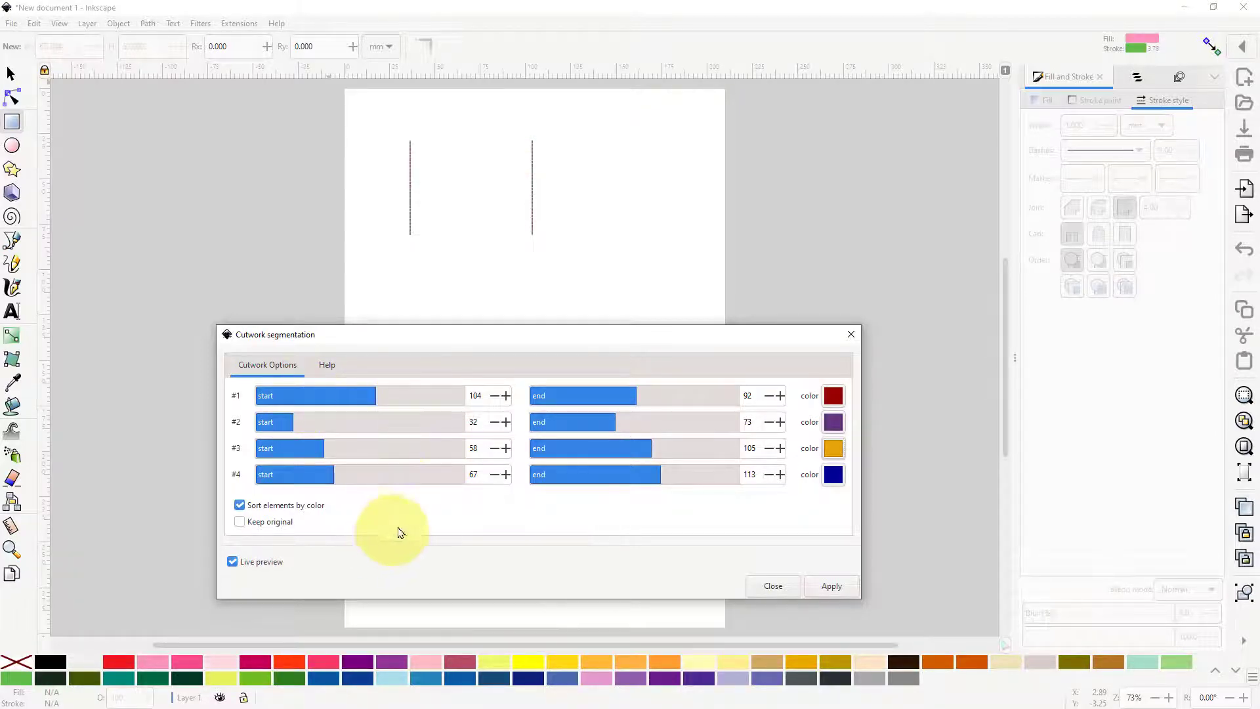
{"action": "left_click", "coordinate": [829, 586]}
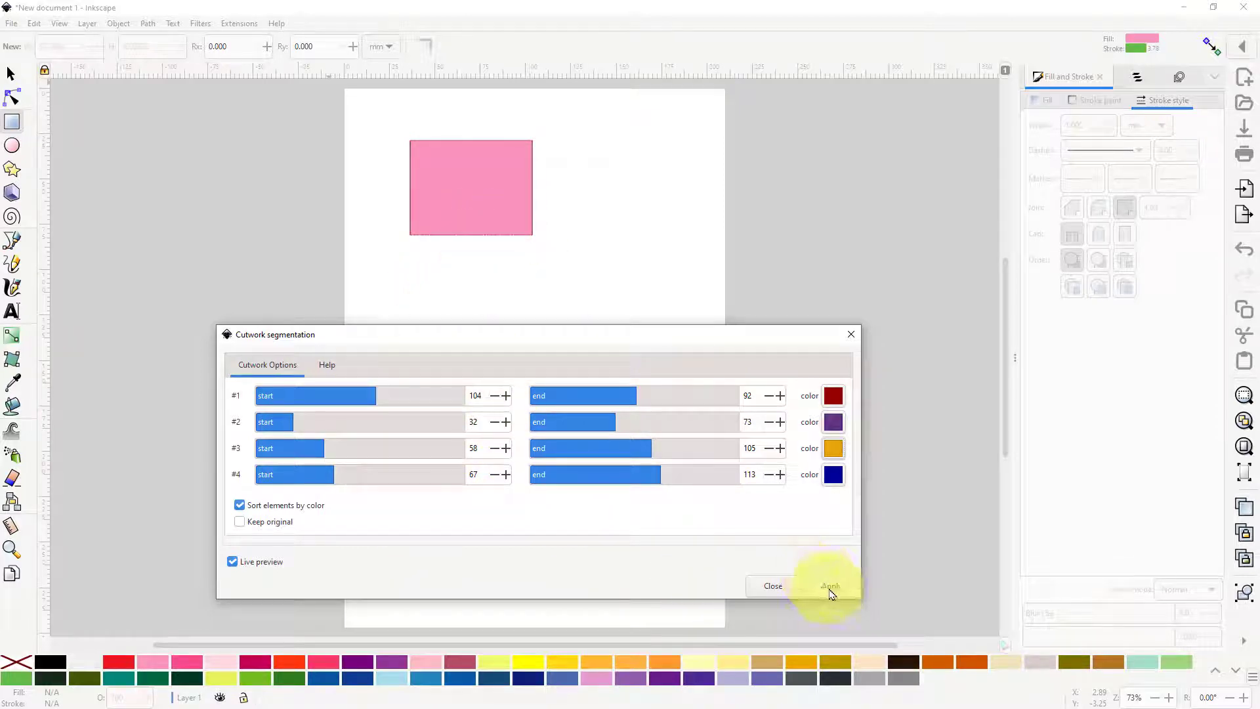
{"action": "left_click", "coordinate": [772, 587]}
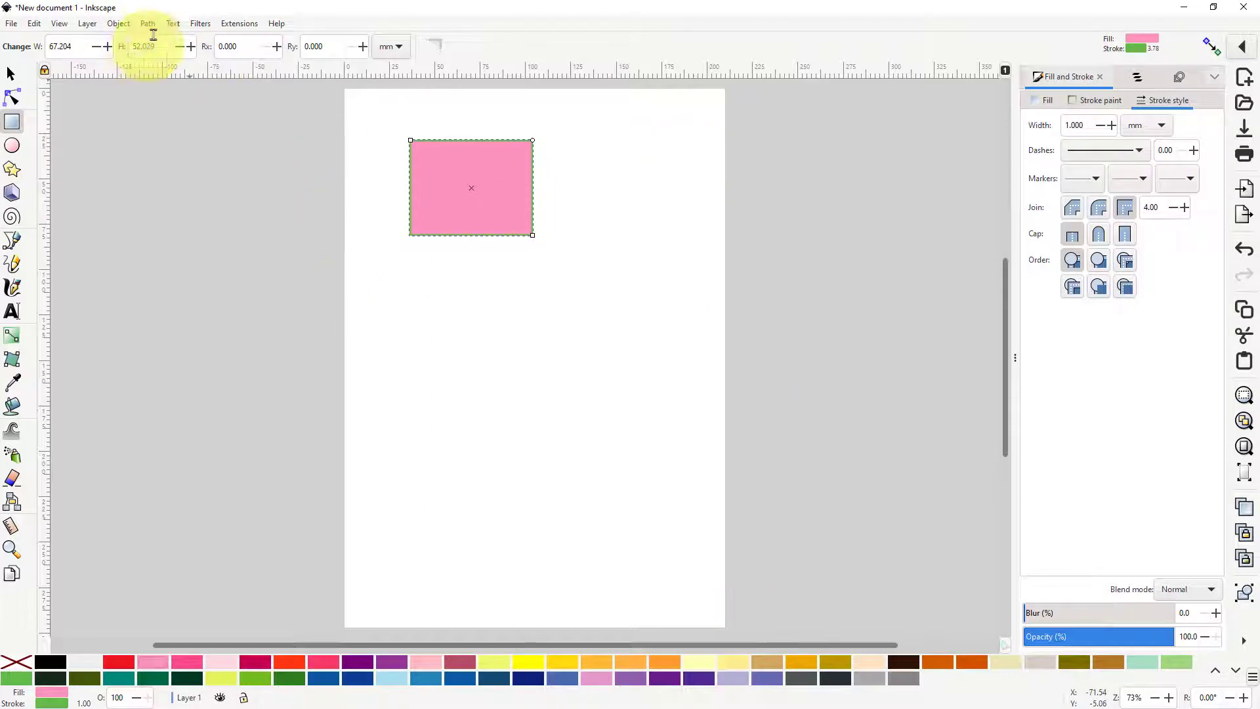
{"action": "left_click", "coordinate": [242, 28]}
{"action": "mouse_move", "coordinate": [266, 208]}
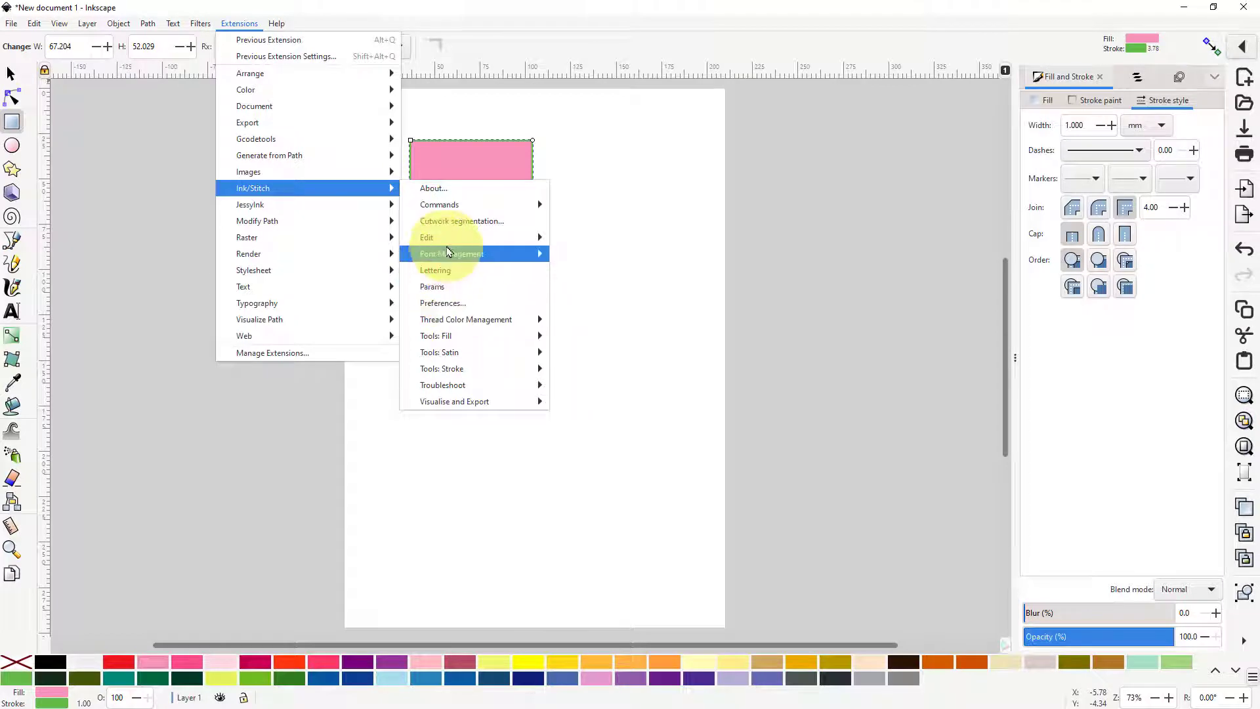
{"action": "mouse_move", "coordinate": [449, 257]}
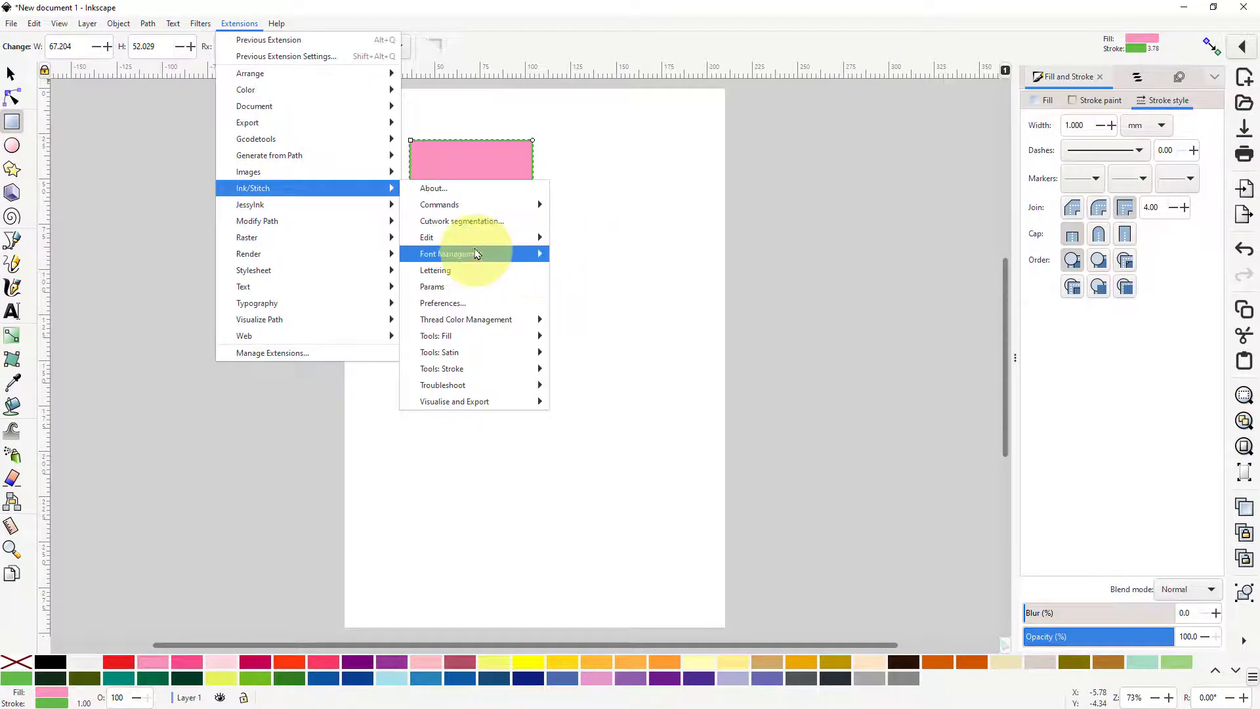
{"action": "mouse_move", "coordinate": [475, 241]}
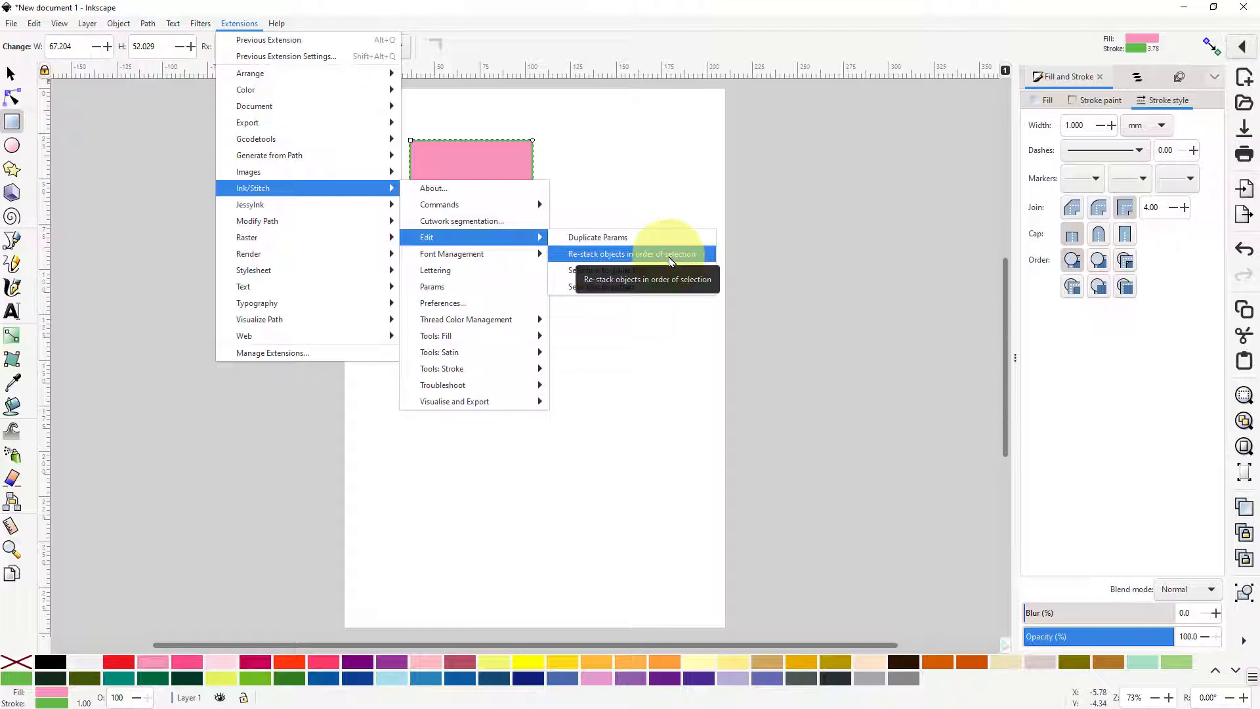
{"action": "left_click", "coordinate": [546, 482]}
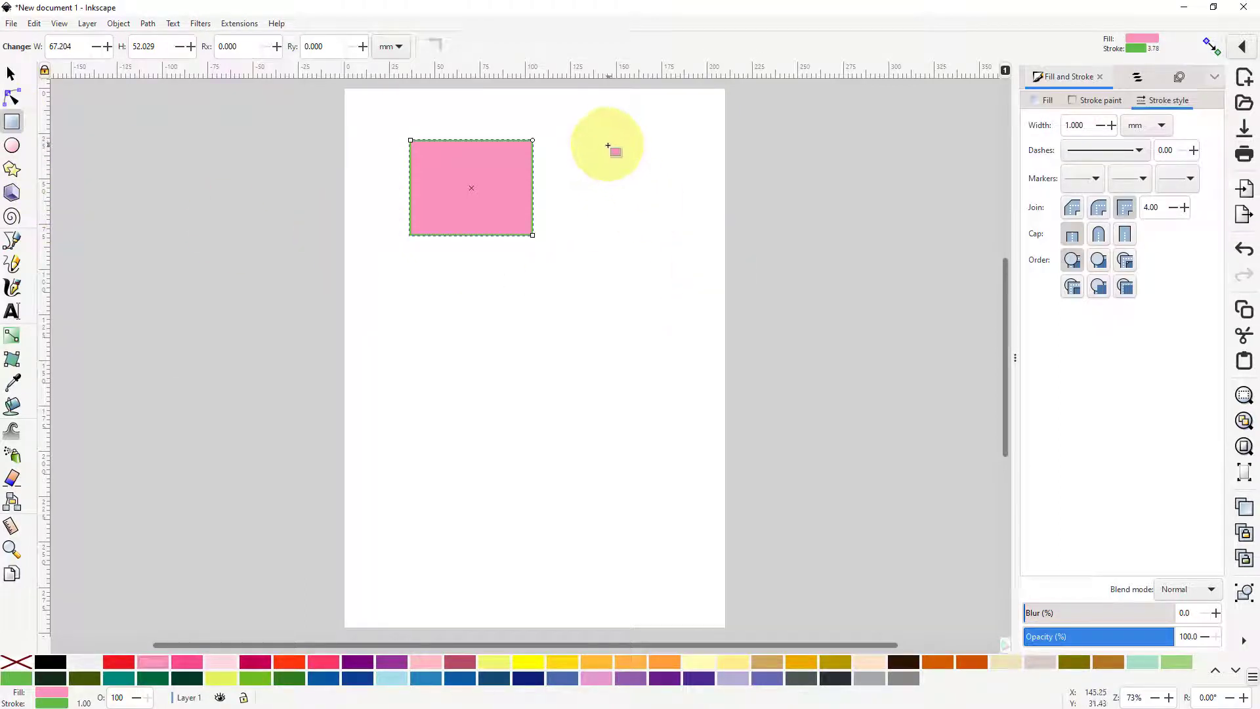
- Draw three five-pointed stars: one to the upper right of the rectangle, one below the rectangle, and a larger one under the first star
{"action": "left_click", "coordinate": [12, 169]}
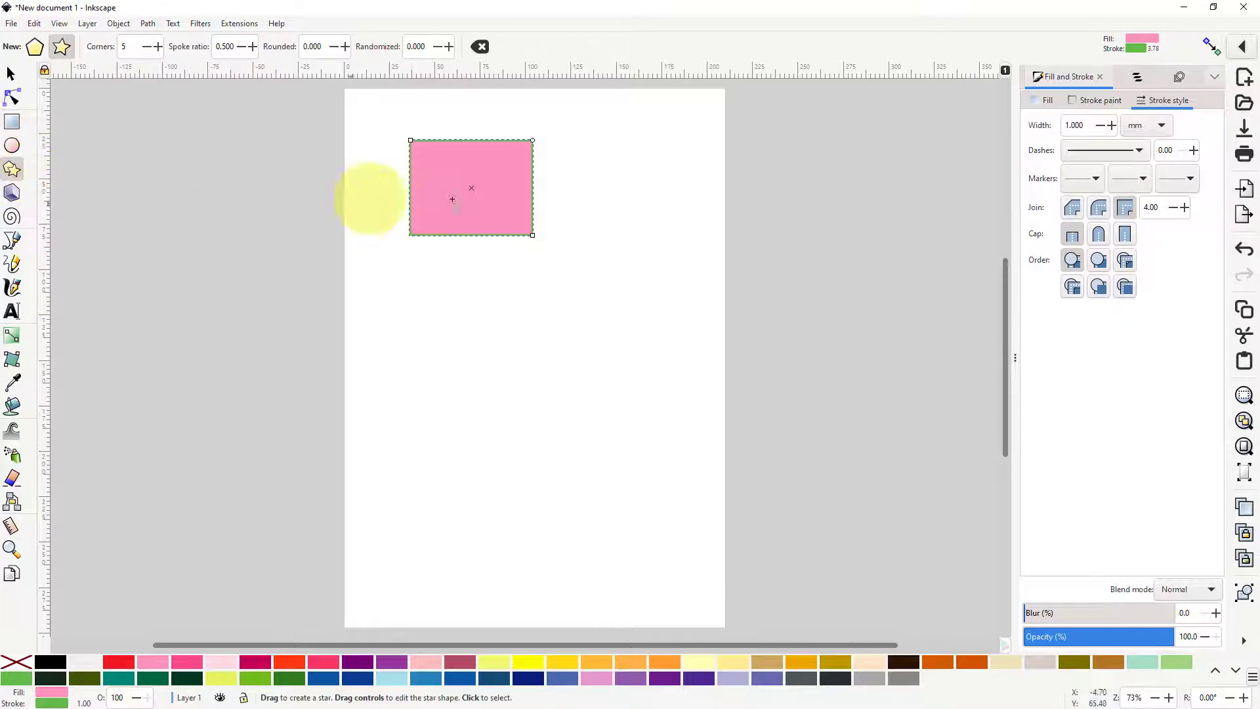
{"action": "left_click_drag", "start_coordinate": [608, 141], "coordinate": [625, 167]}
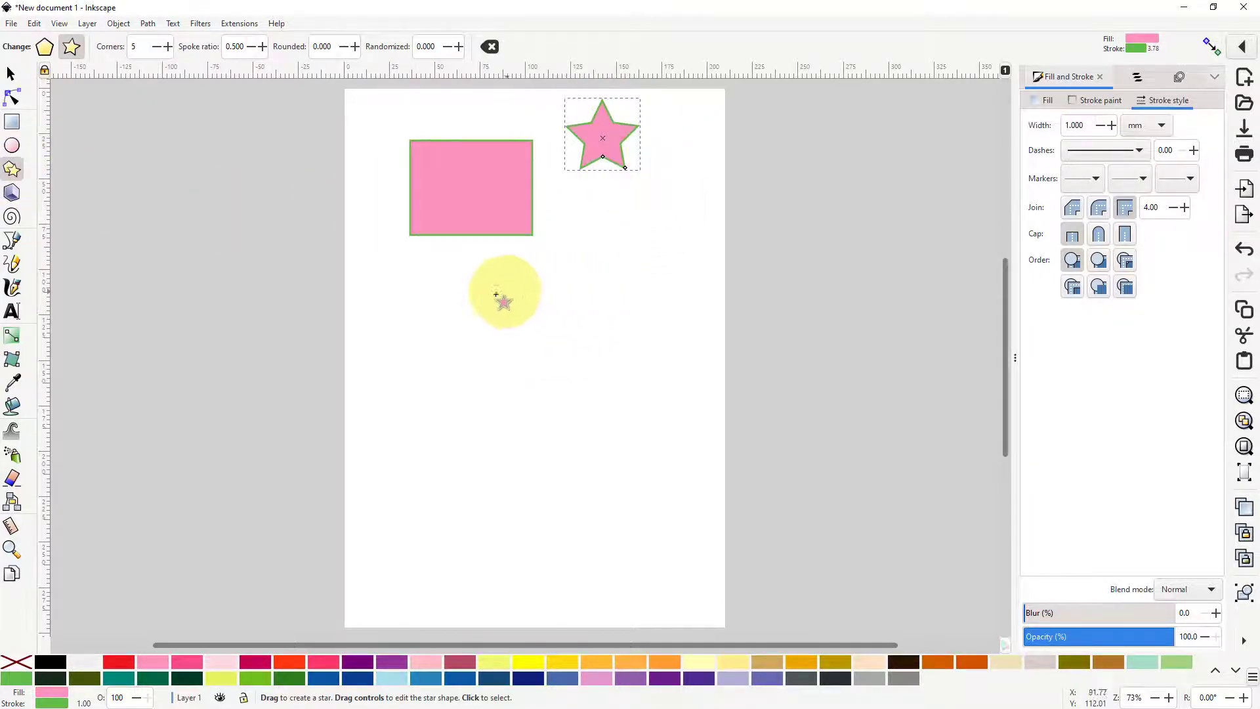
{"action": "left_click_drag", "start_coordinate": [435, 287], "coordinate": [463, 310]}
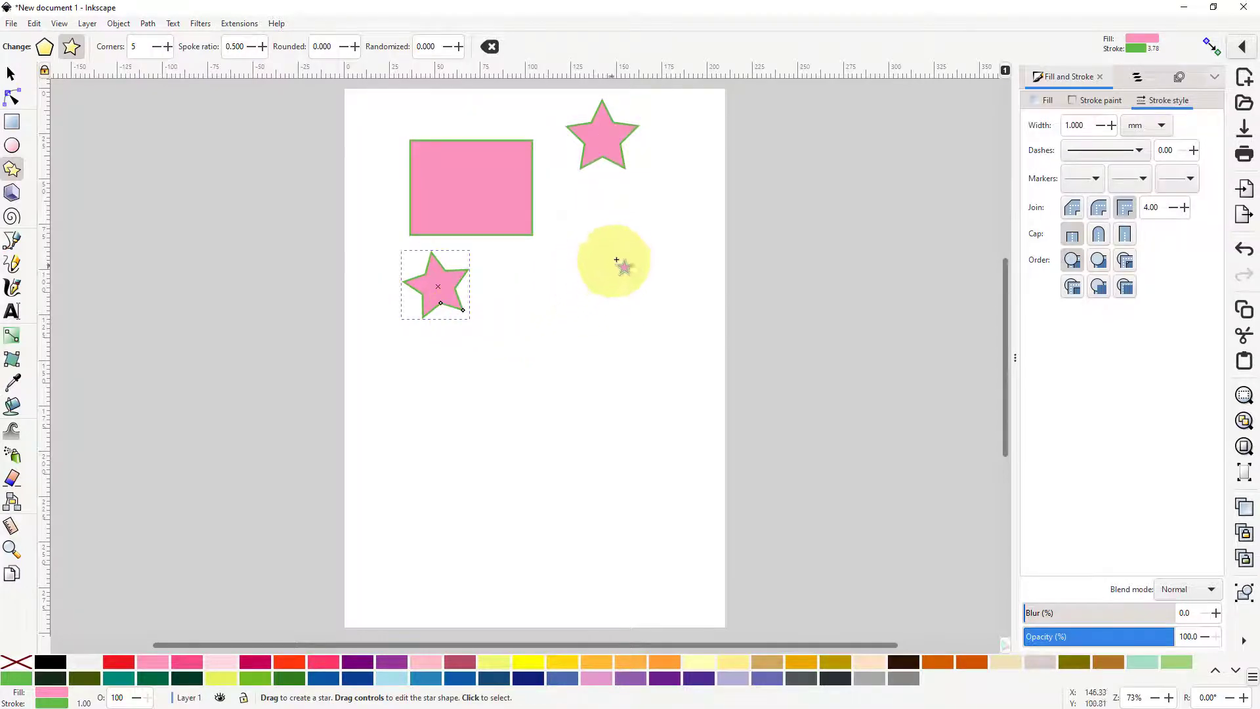
{"action": "left_click_drag", "start_coordinate": [617, 261], "coordinate": [640, 298]}
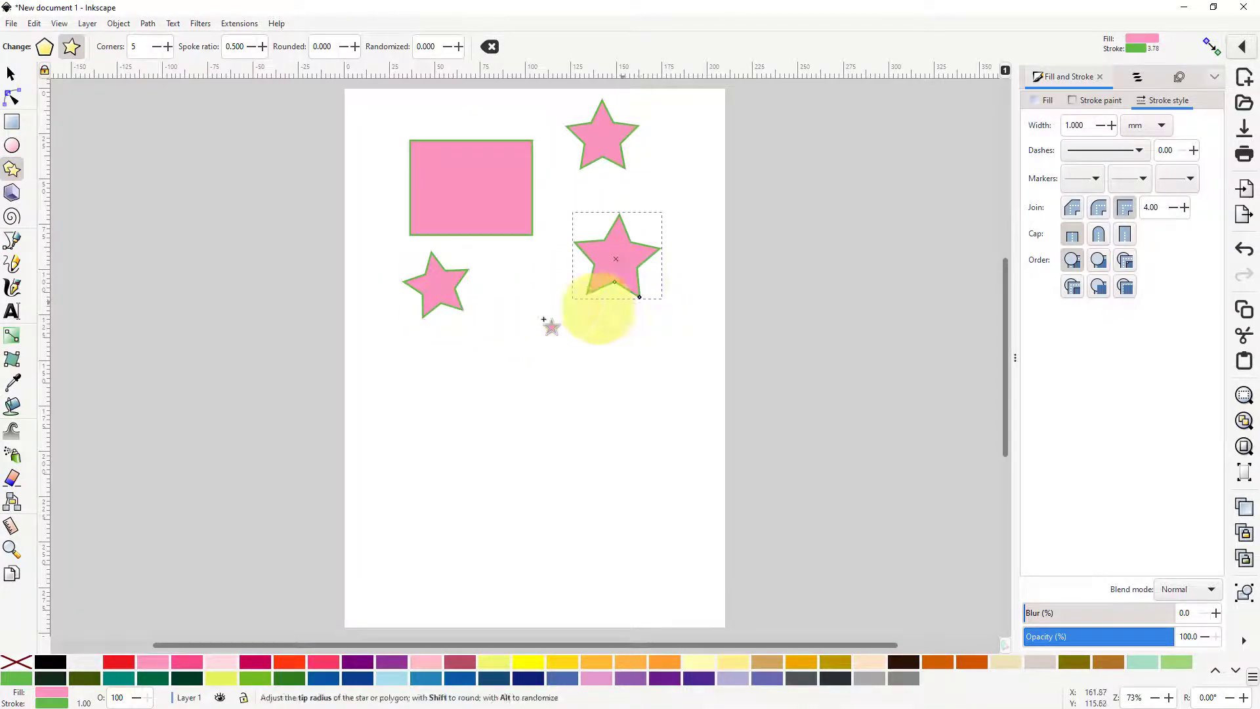
- Draw a circle about 17 mm in radius below the lower-left star and a rectangle about 32 × 27 mm below the largest star
{"action": "left_click", "coordinate": [13, 146]}
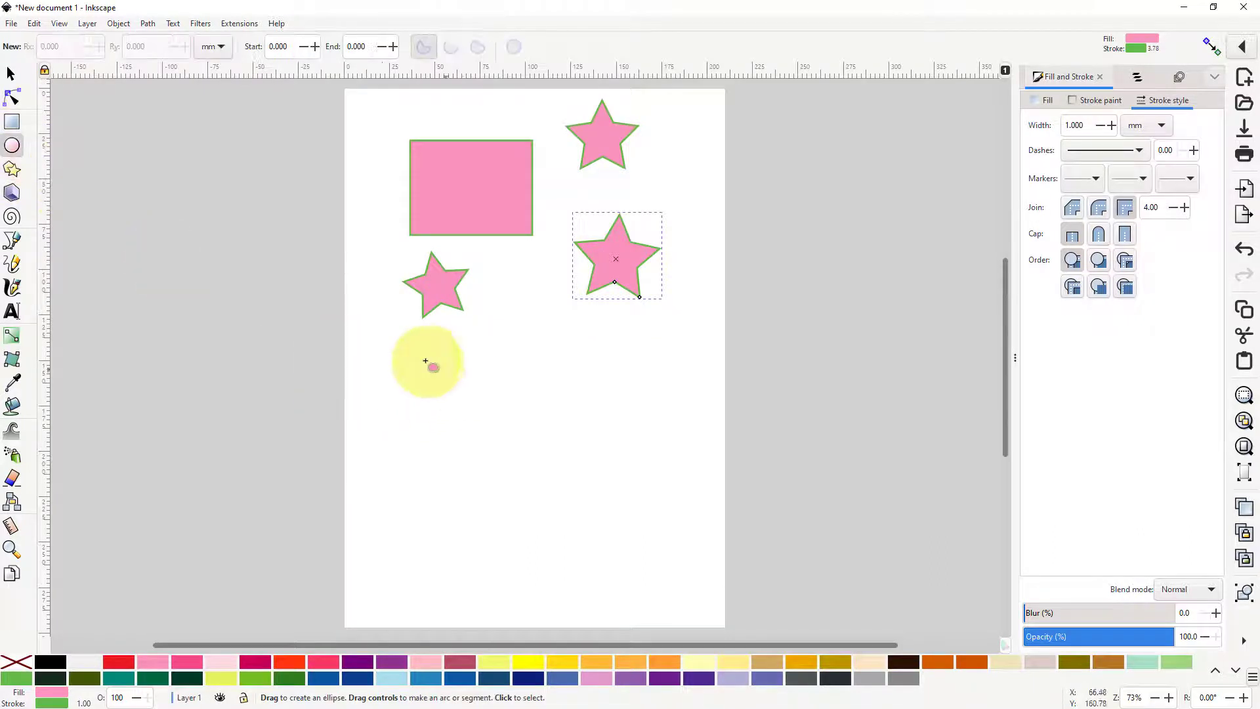
{"action": "left_click_drag", "start_coordinate": [454, 397], "coordinate": [479, 428]}
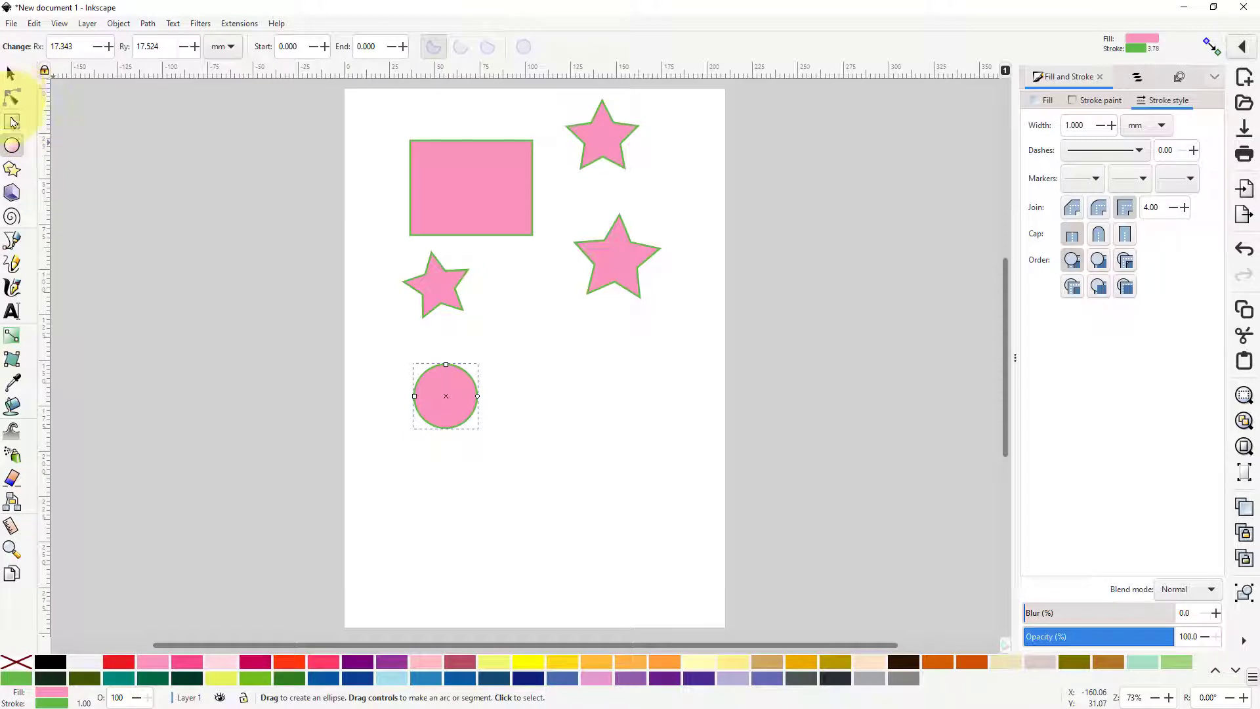
{"action": "key", "text": "Escape"}
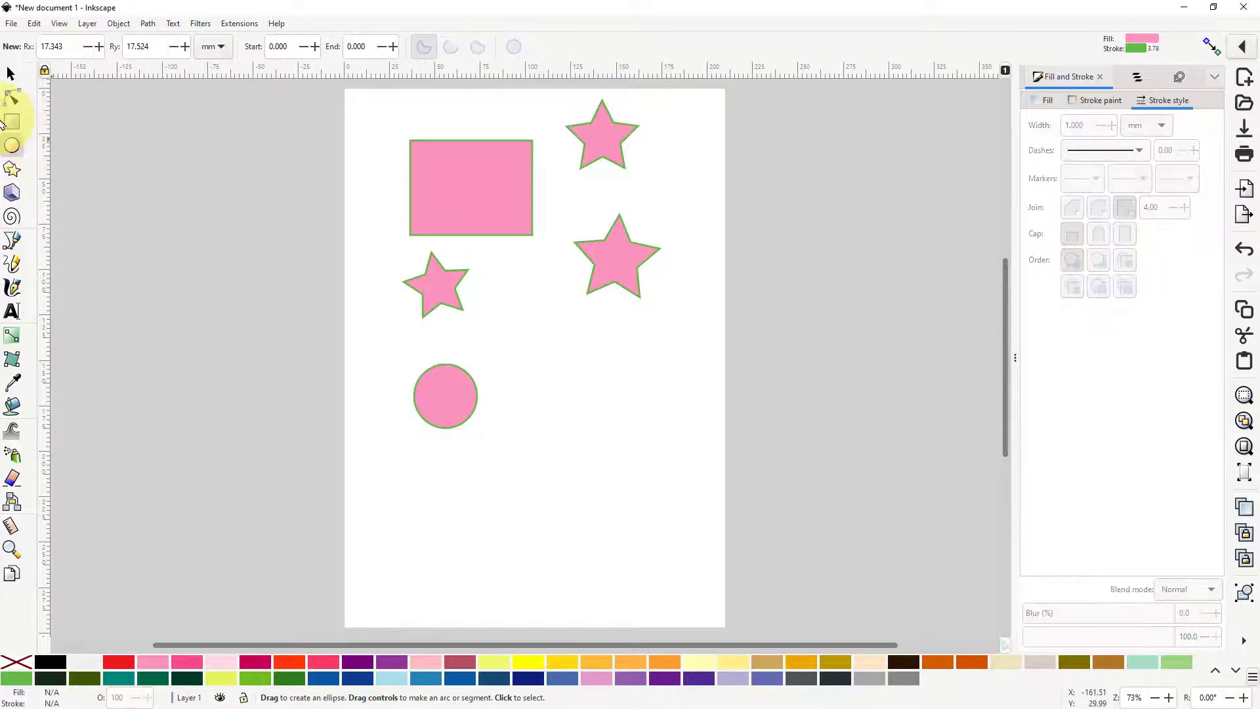
{"action": "left_click", "coordinate": [13, 121]}
{"action": "left_click_drag", "start_coordinate": [581, 358], "coordinate": [642, 409]}
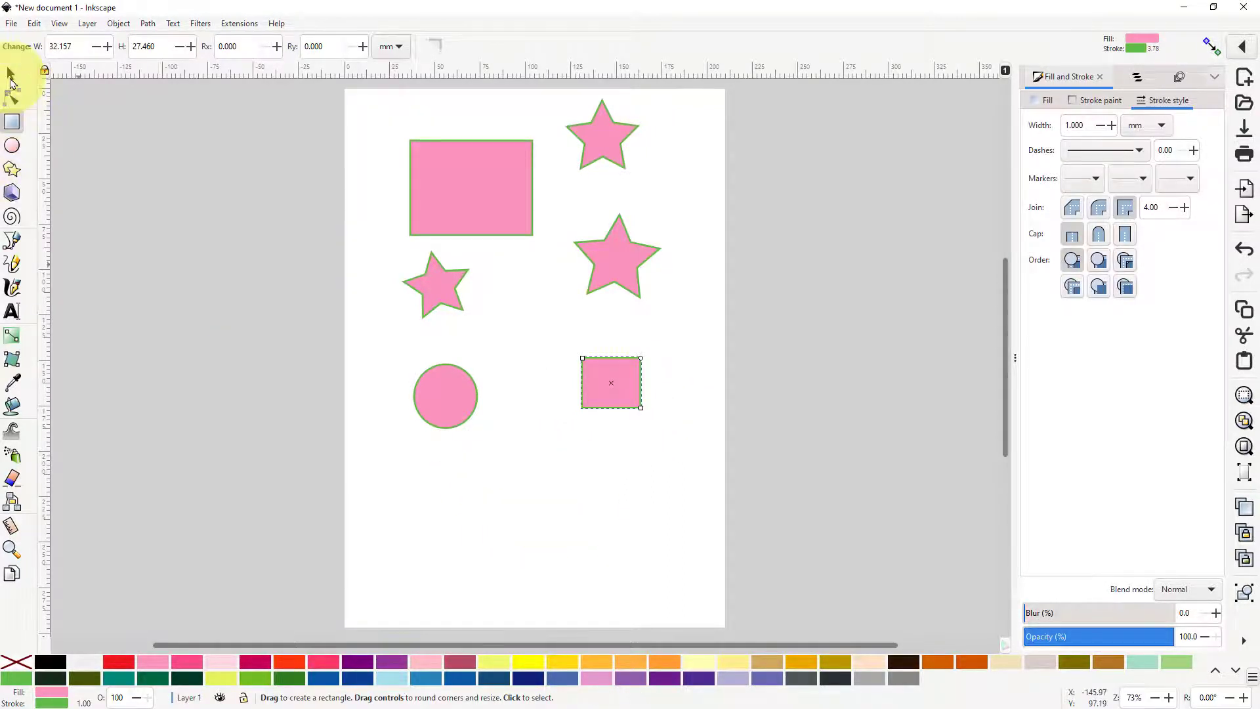
- Show the Layers and Objects list, expand Layer 1, and check which entry belongs to the largest star
{"action": "left_click", "coordinate": [11, 77]}
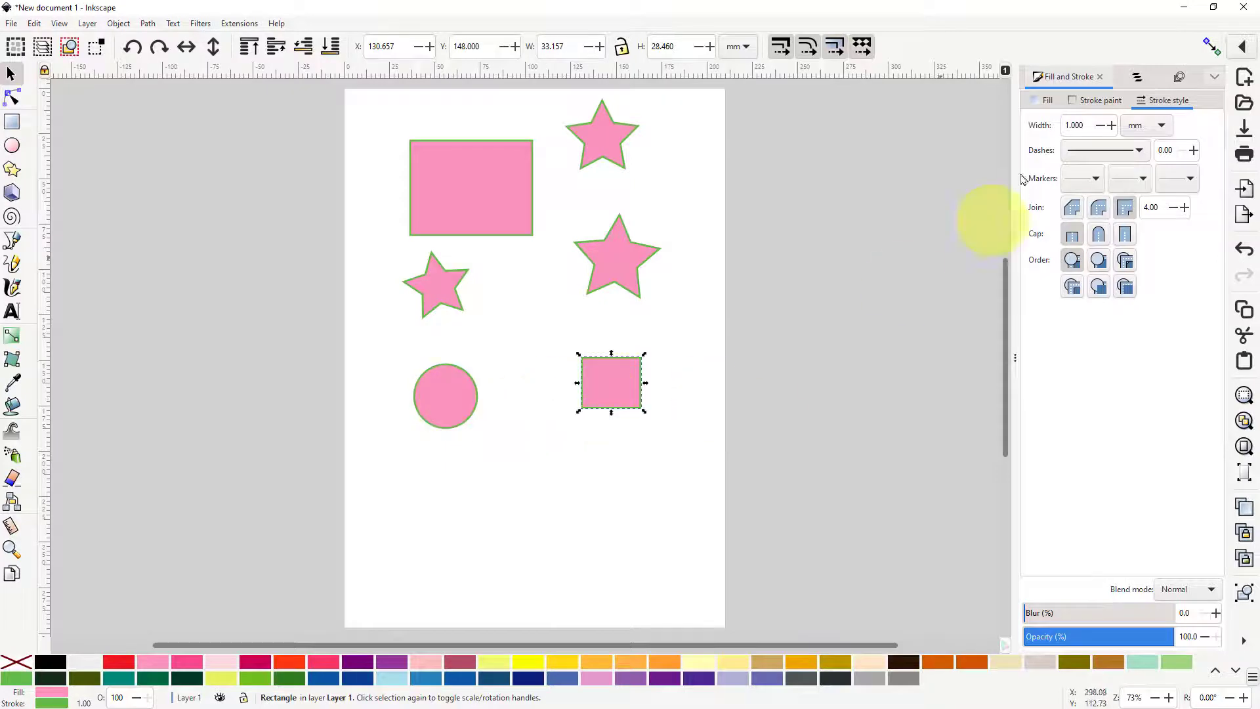
{"action": "left_click", "coordinate": [1140, 77]}
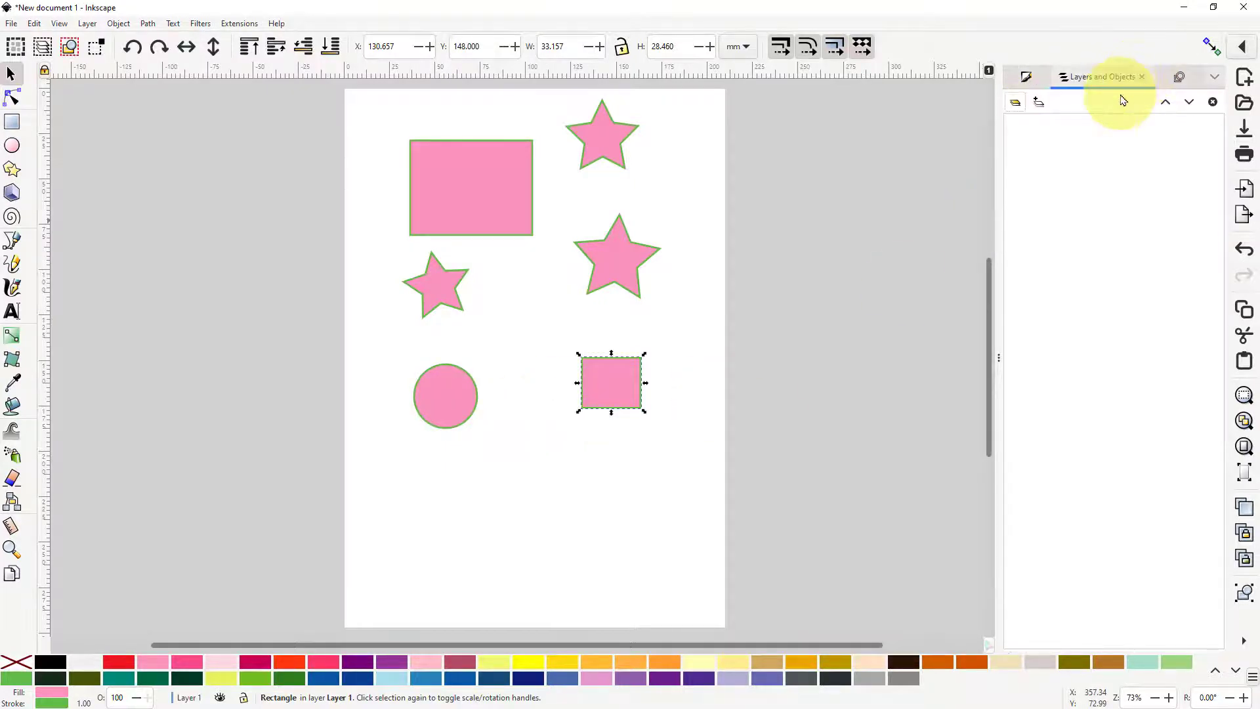
{"action": "left_click", "coordinate": [1015, 105]}
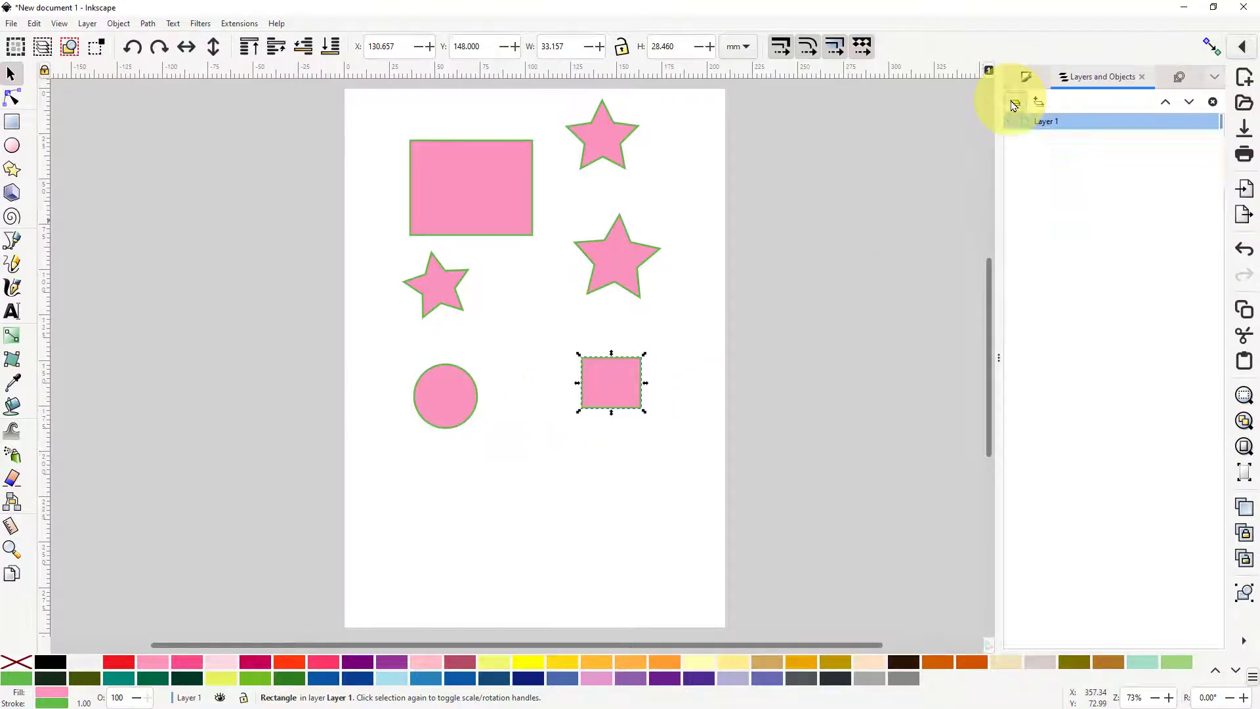
{"action": "left_click", "coordinate": [1015, 105]}
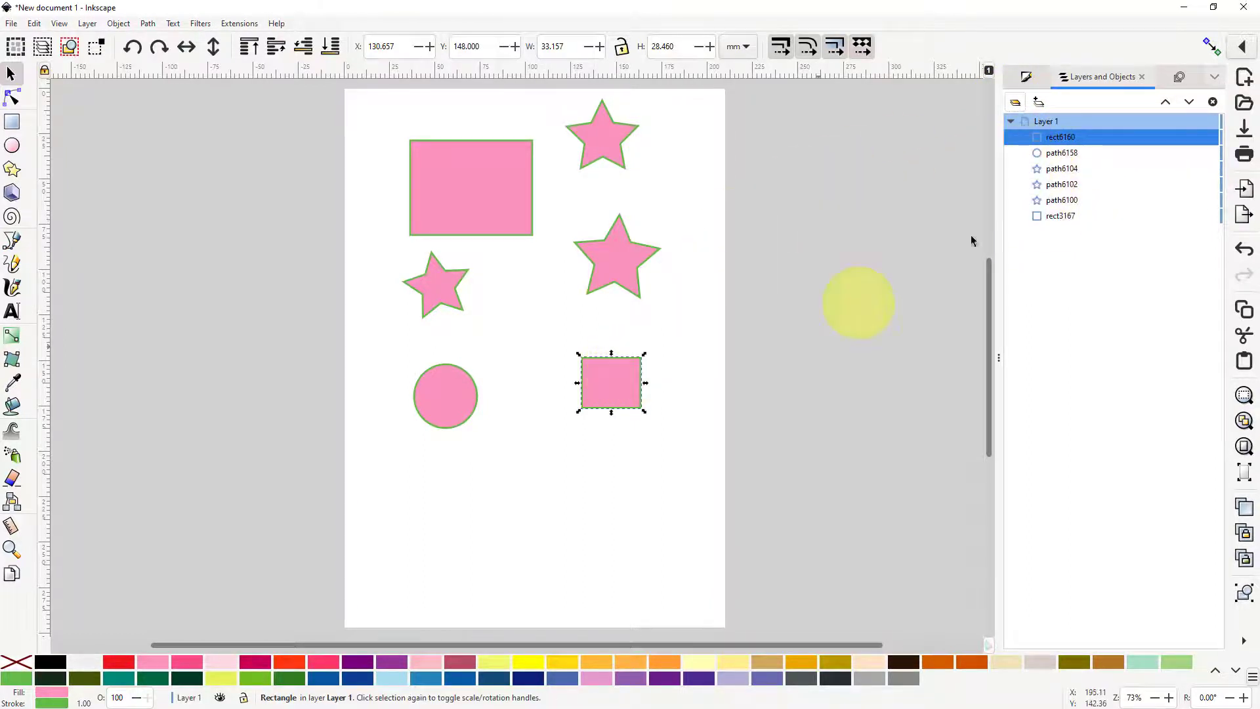
{"action": "left_click", "coordinate": [620, 265]}
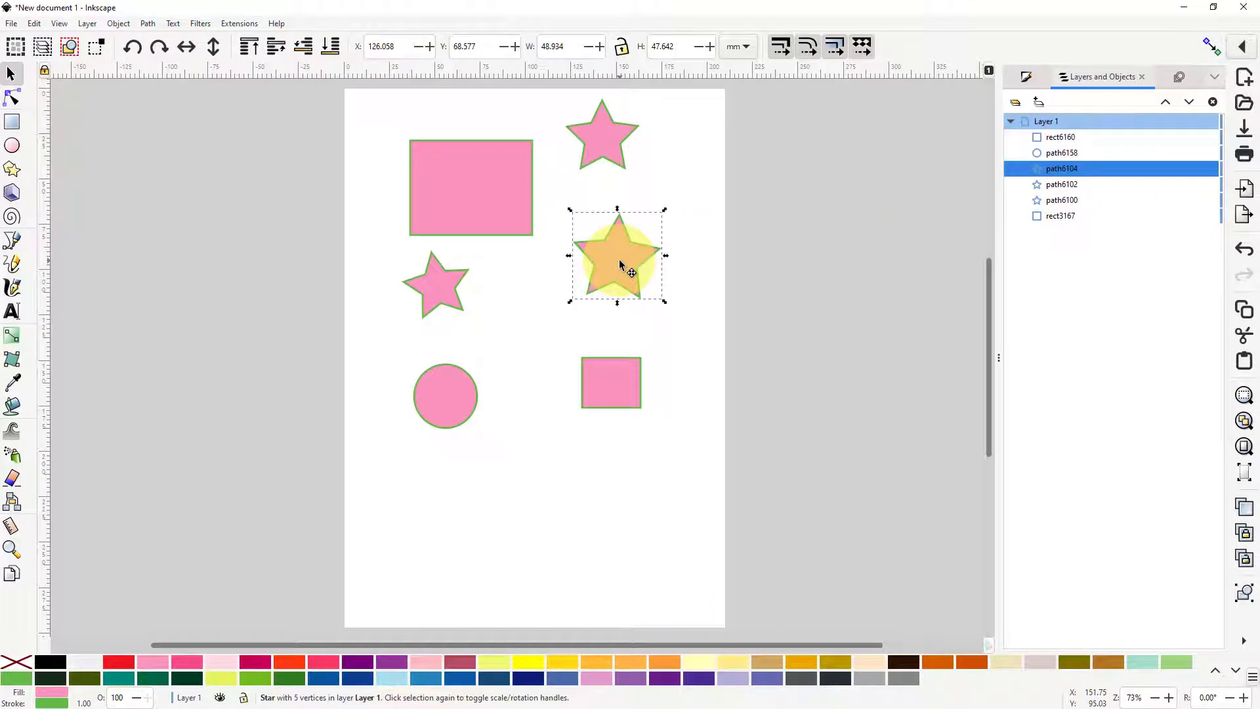
{"action": "left_click", "coordinate": [507, 493]}
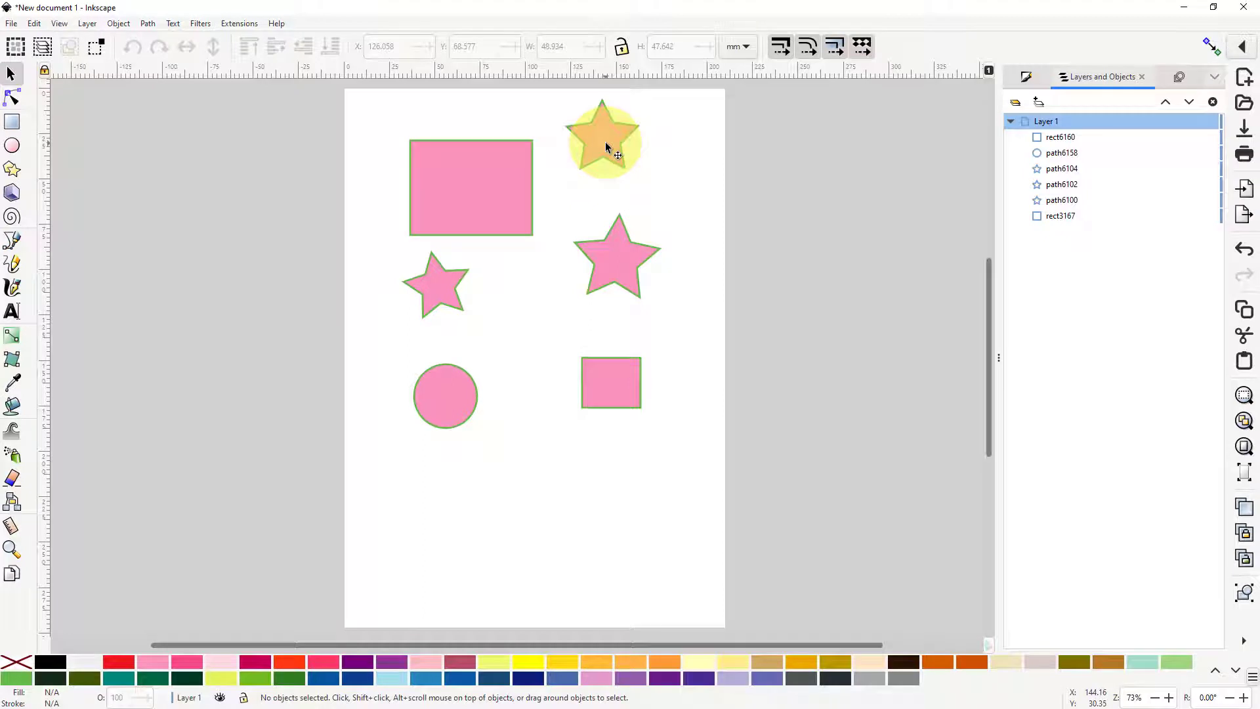
- Re-stack all six shapes in selection order: upper-right star, largest star, small rectangle, circle, lower-left star, large rectangle
{"action": "left_click", "coordinate": [605, 142]}
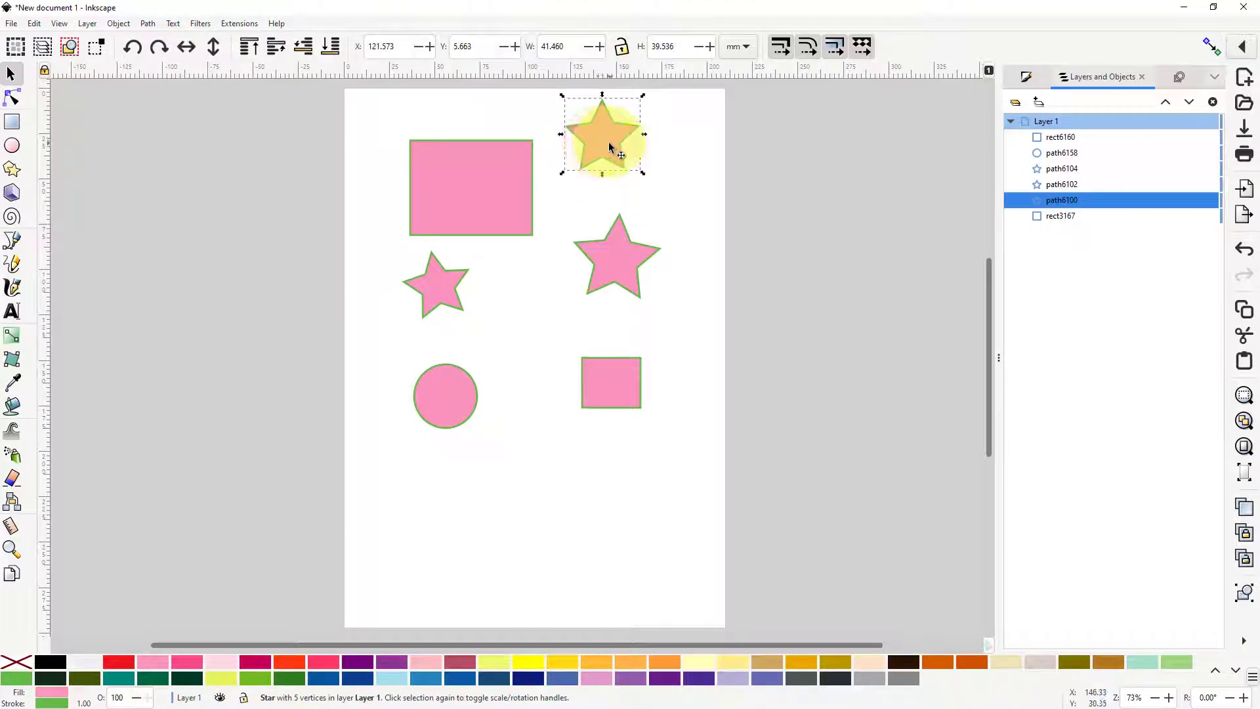
{"action": "left_click", "coordinate": [618, 270], "text": "shift"}
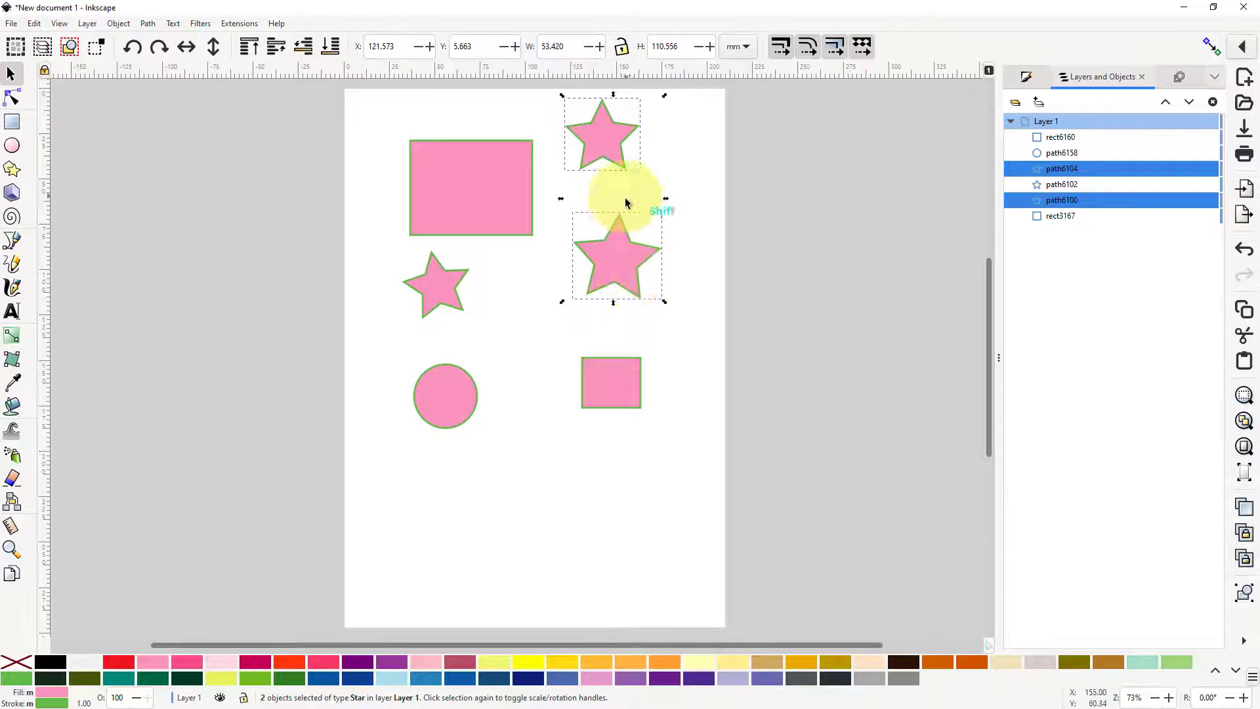
{"action": "left_click", "coordinate": [628, 395], "text": "shift"}
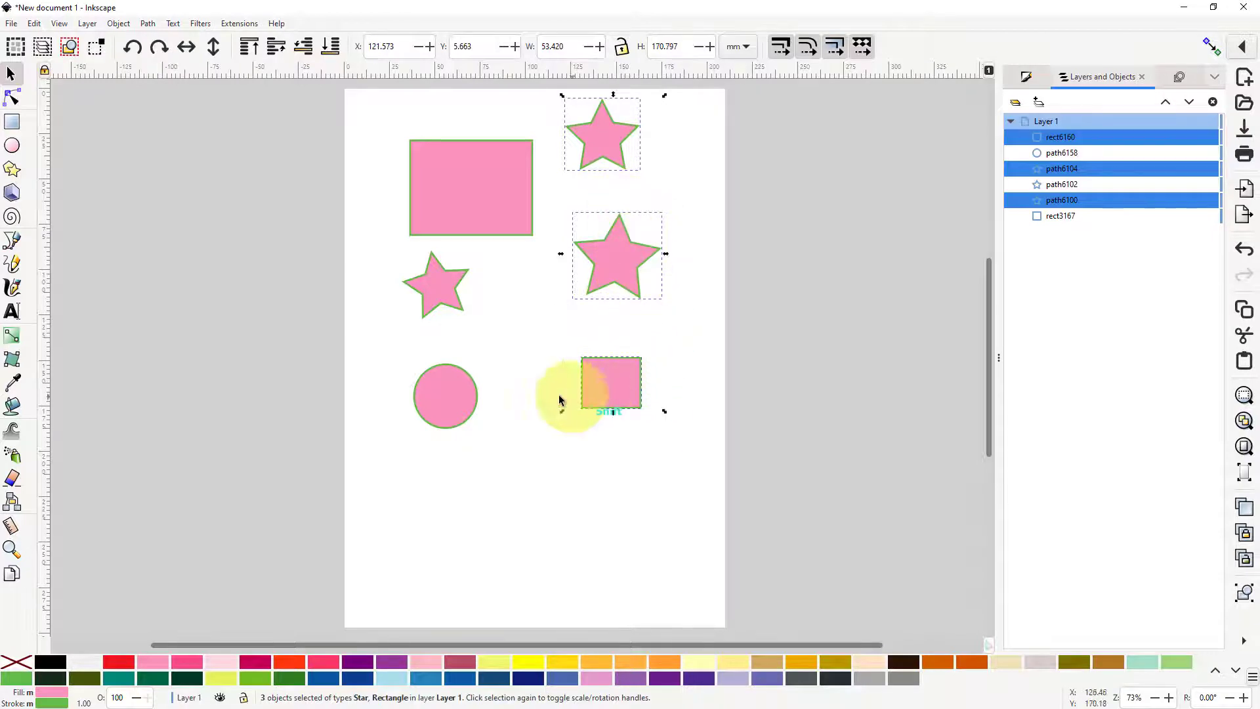
{"action": "left_click", "coordinate": [439, 396], "text": "shift"}
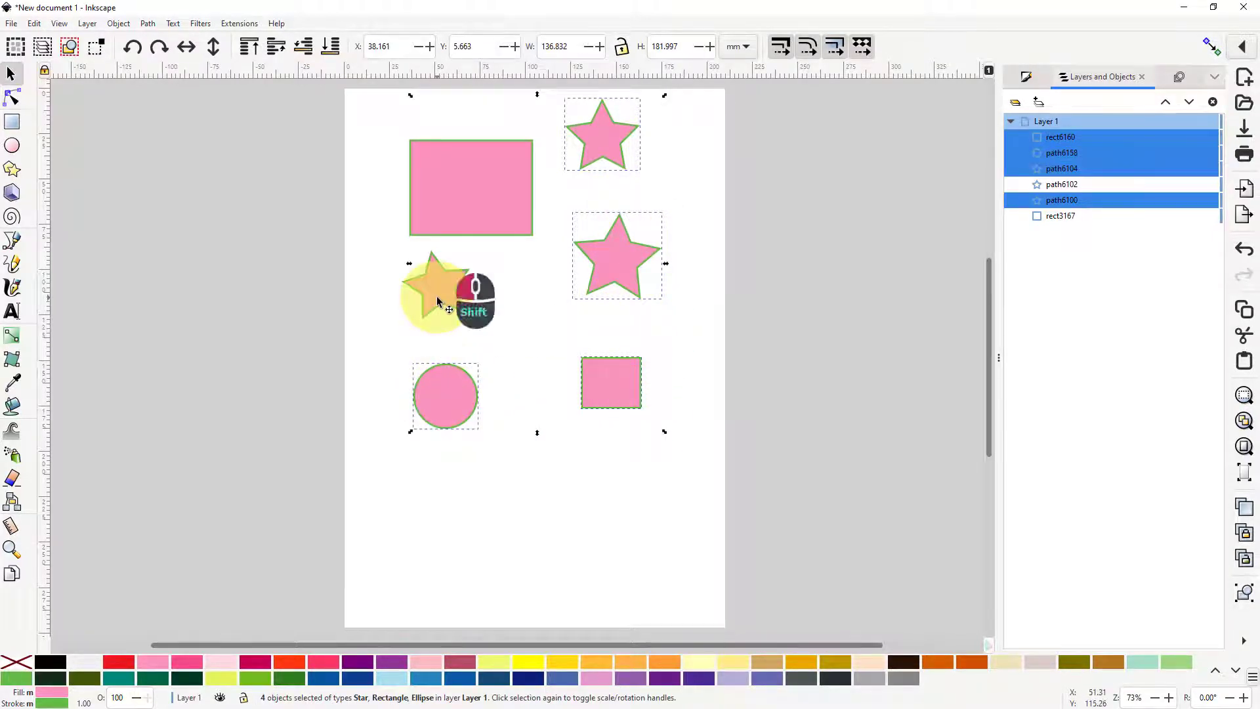
{"action": "left_click", "coordinate": [436, 297], "text": "shift"}
{"action": "left_click", "coordinate": [467, 177], "text": "shift"}
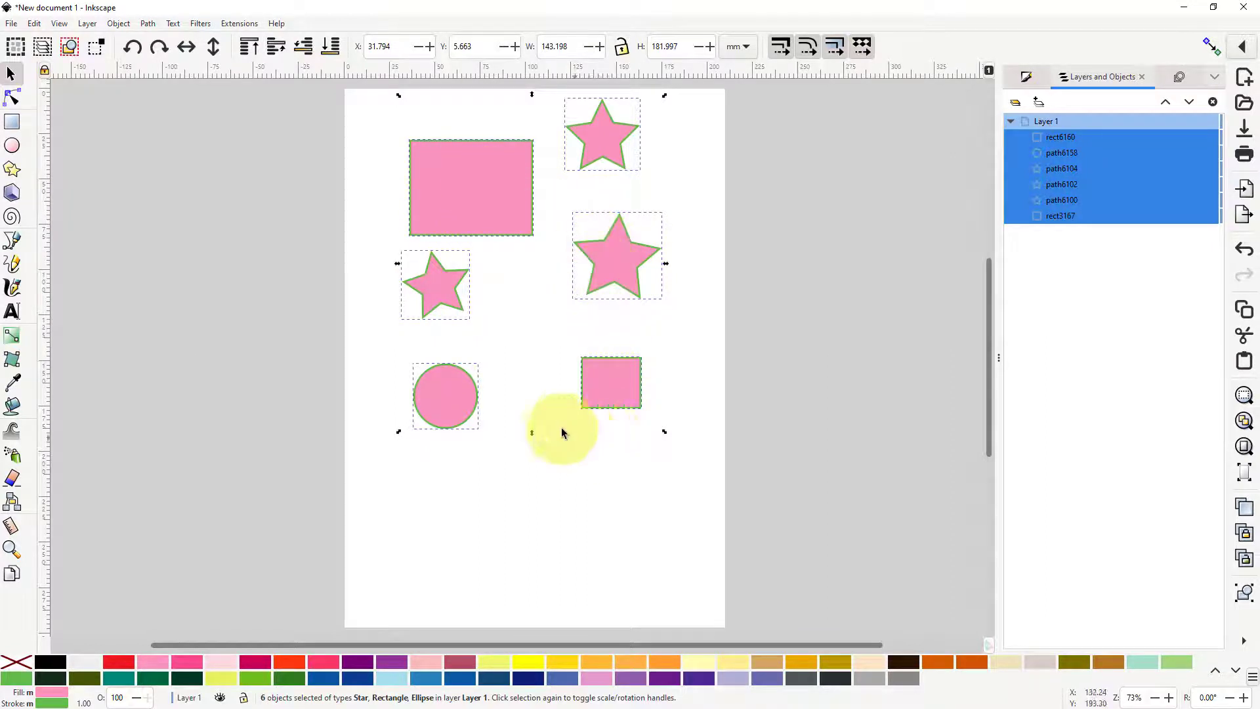
{"action": "left_click", "coordinate": [236, 24]}
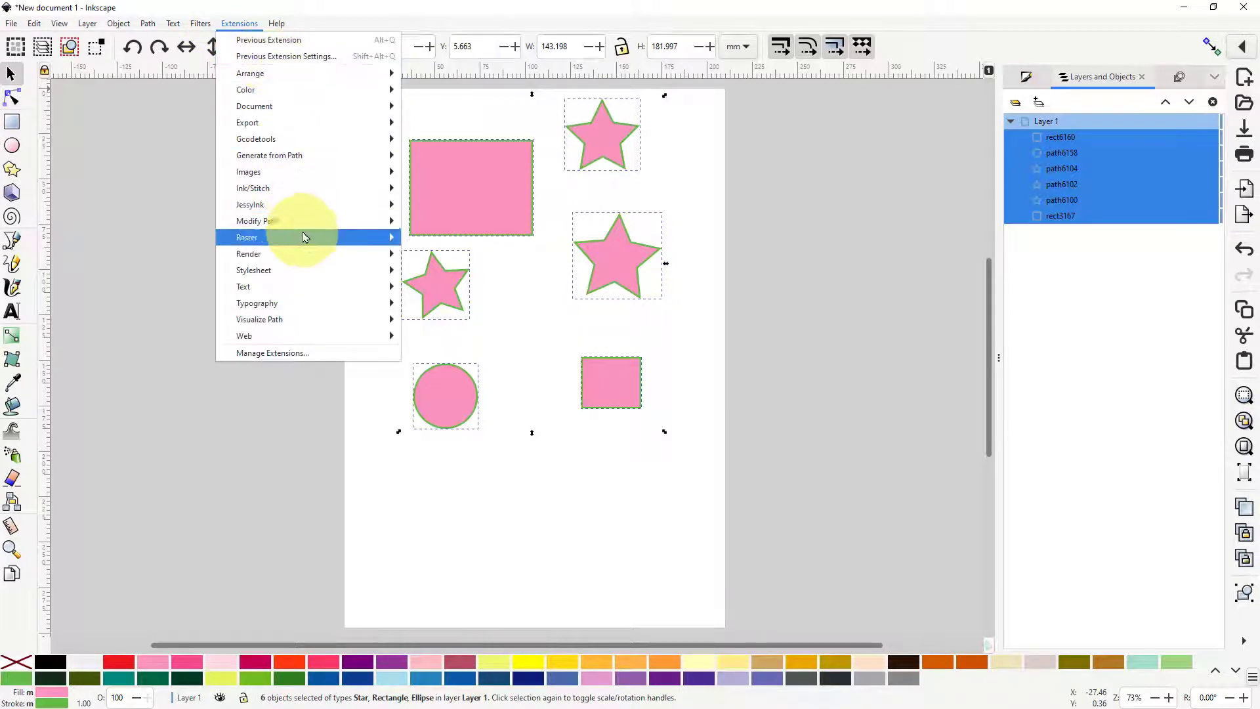
{"action": "mouse_move", "coordinate": [302, 195]}
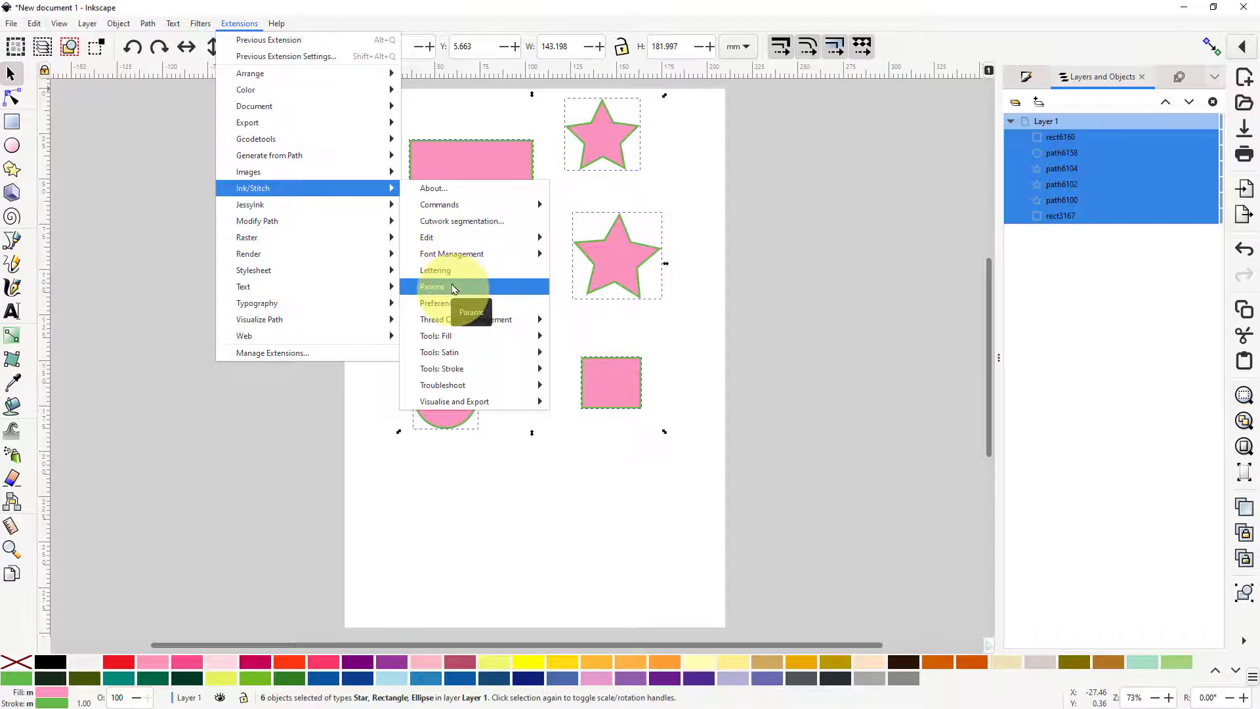
{"action": "mouse_move", "coordinate": [451, 244]}
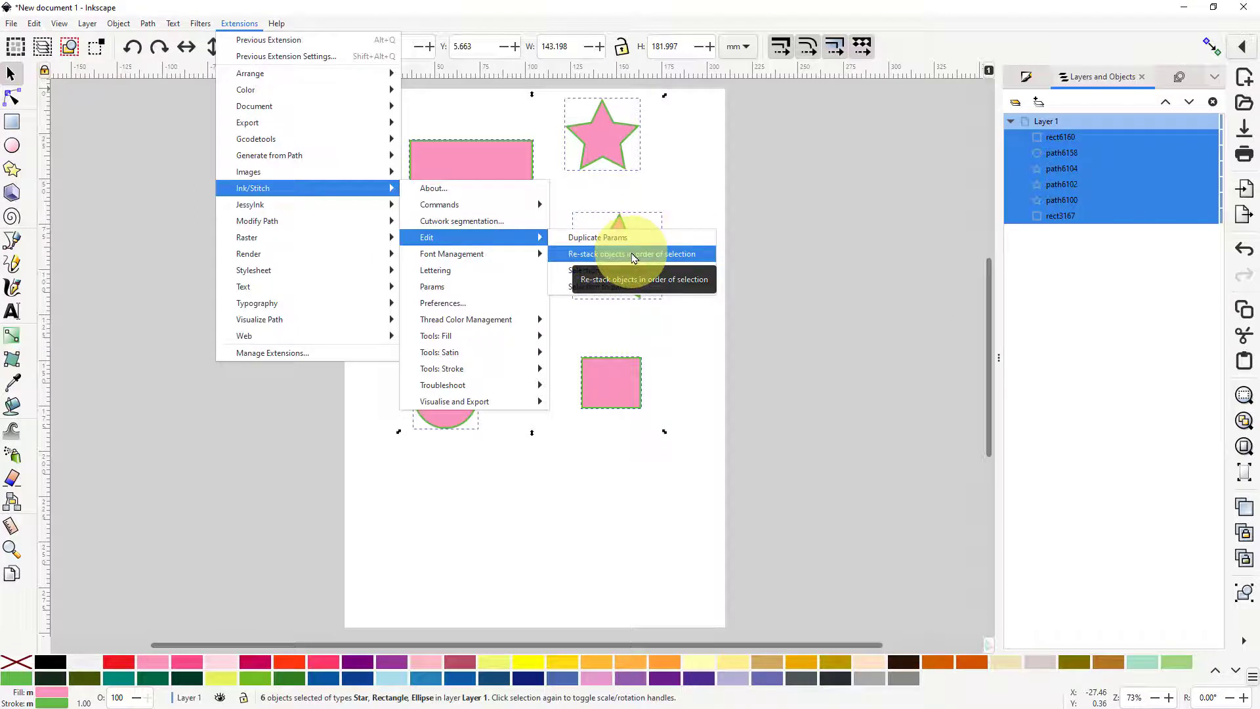
{"action": "left_click", "coordinate": [634, 256]}
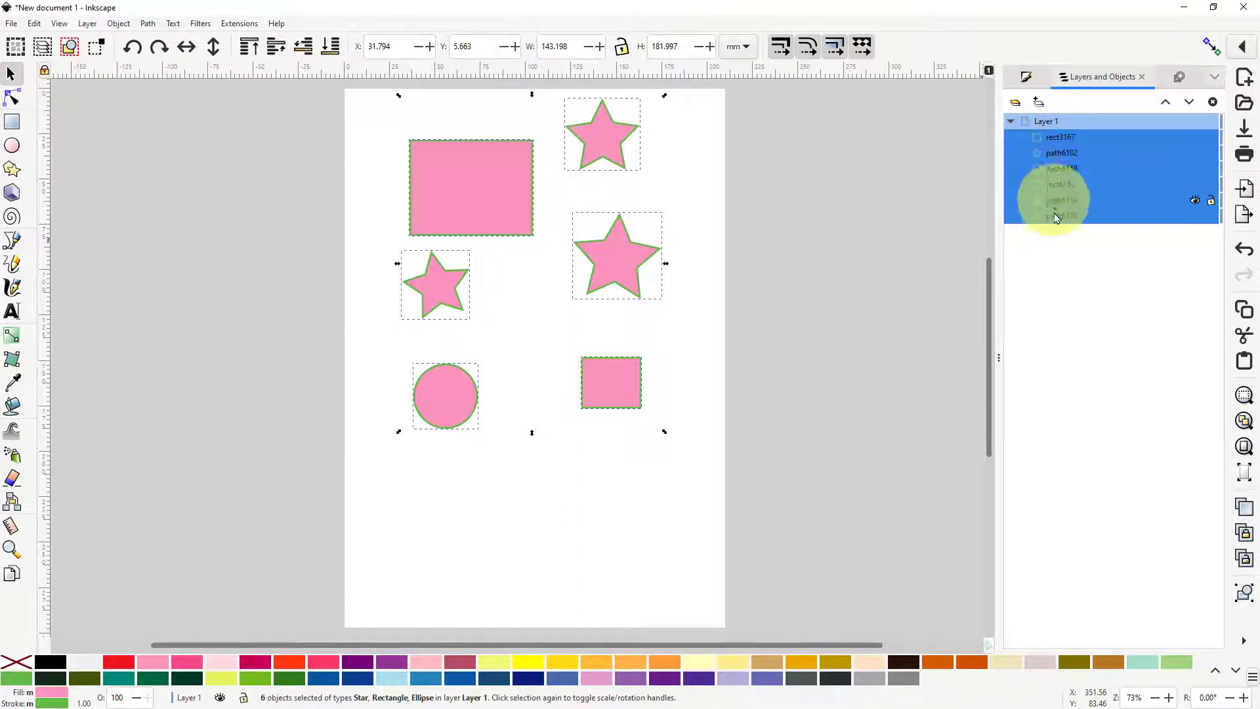
{"action": "left_click", "coordinate": [820, 373]}
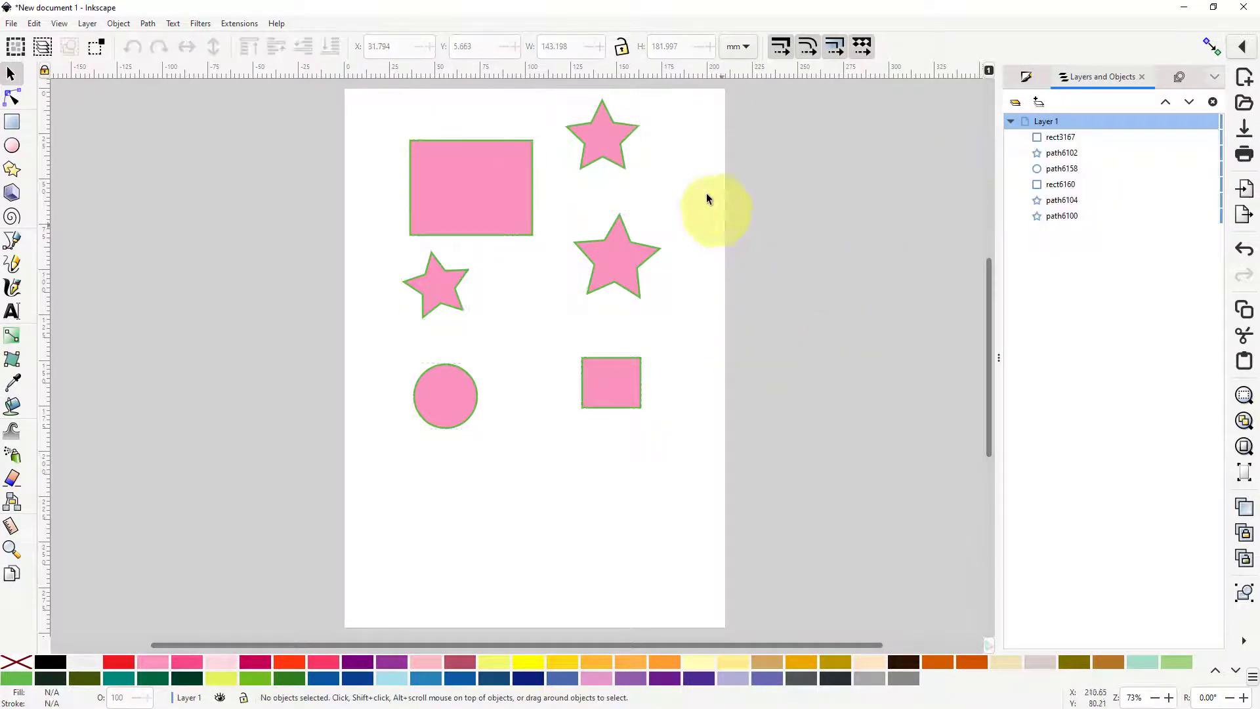
- Check the new stacking order by selecting each shape in turn, from the upper-right star around to the large rectangle
{"action": "left_click", "coordinate": [621, 147]}
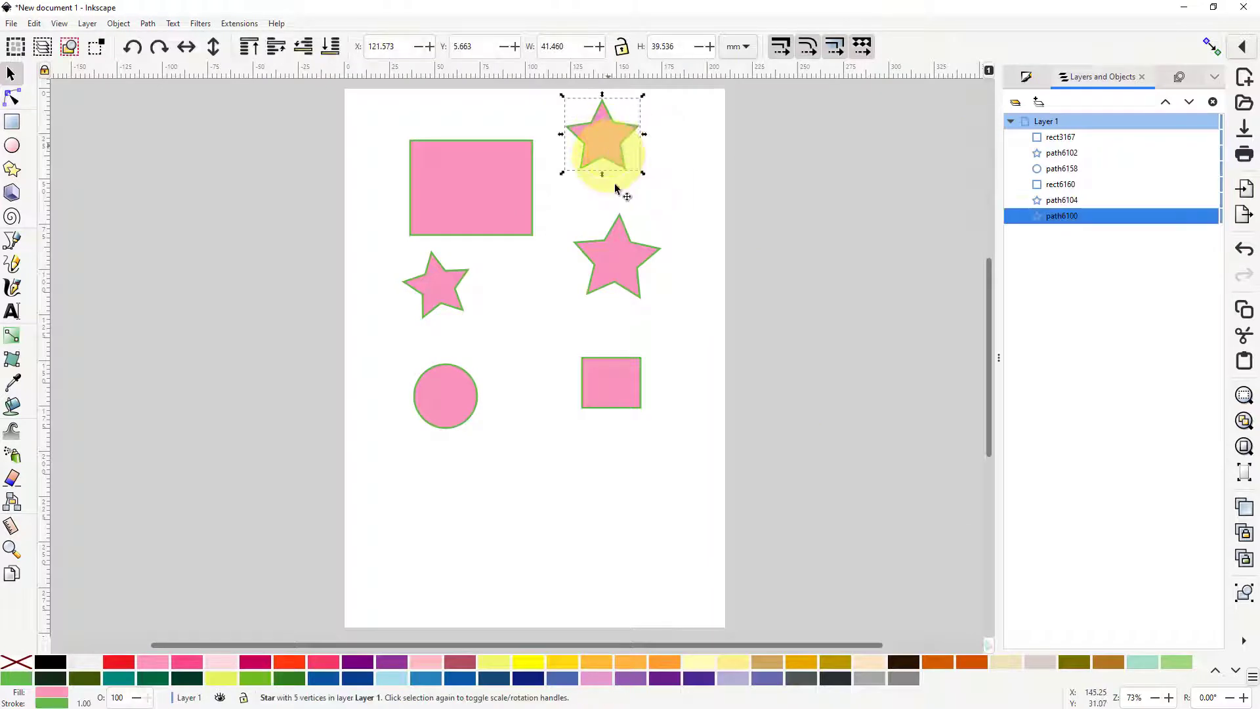
{"action": "left_click", "coordinate": [618, 254]}
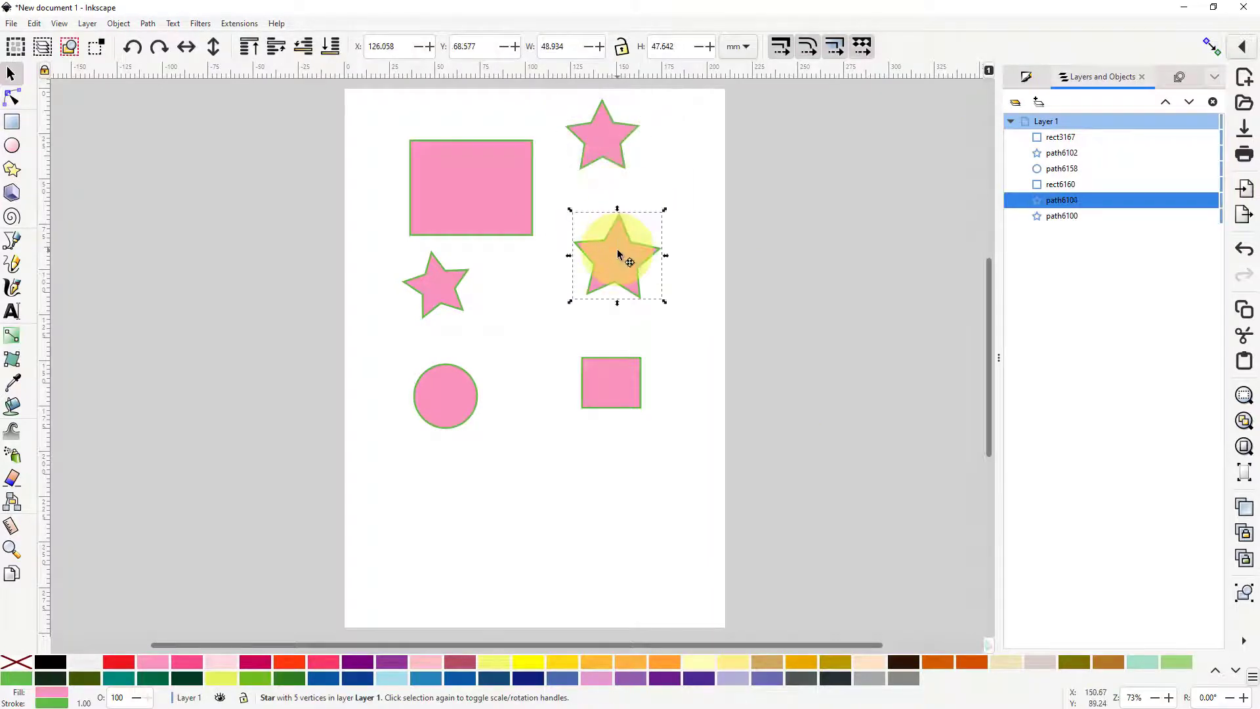
{"action": "left_click", "coordinate": [609, 383]}
{"action": "left_click", "coordinate": [439, 392]}
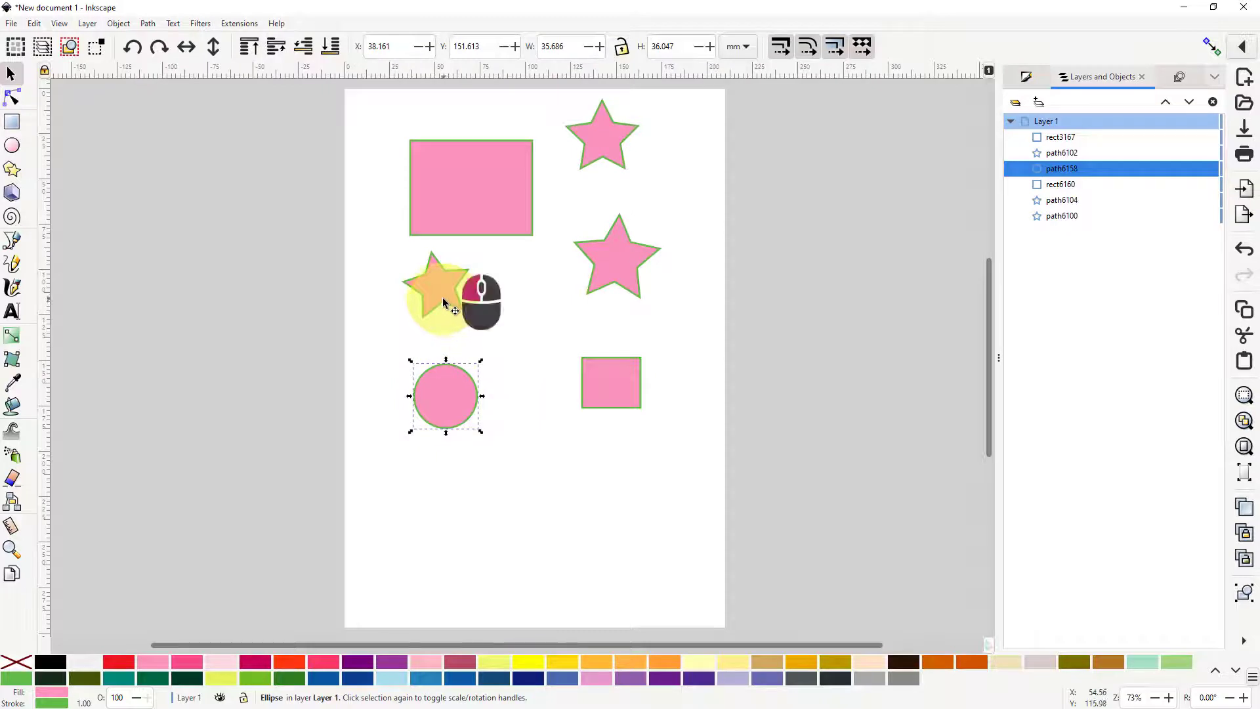
{"action": "left_click", "coordinate": [442, 297]}
{"action": "left_click", "coordinate": [454, 188]}
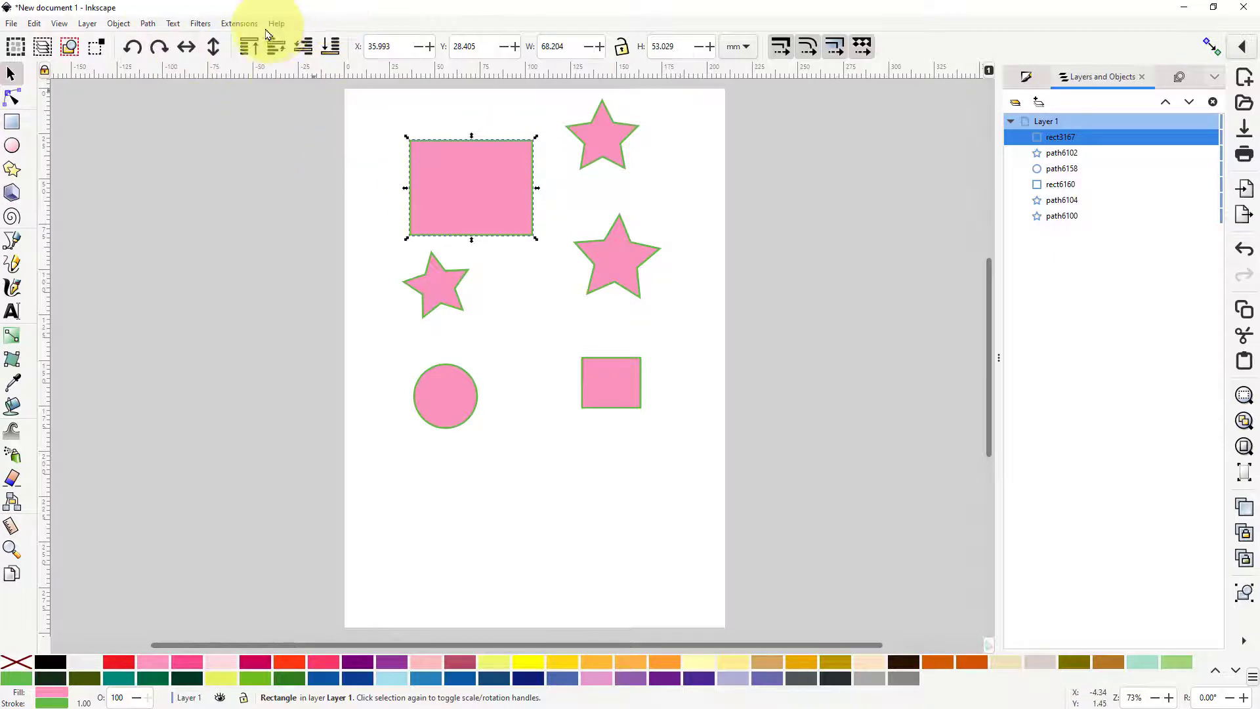
- Try converting the upper-right star to an Ink/Stitch guide line, inspect its marker up close, and undo the conversion
{"action": "left_click", "coordinate": [240, 24]}
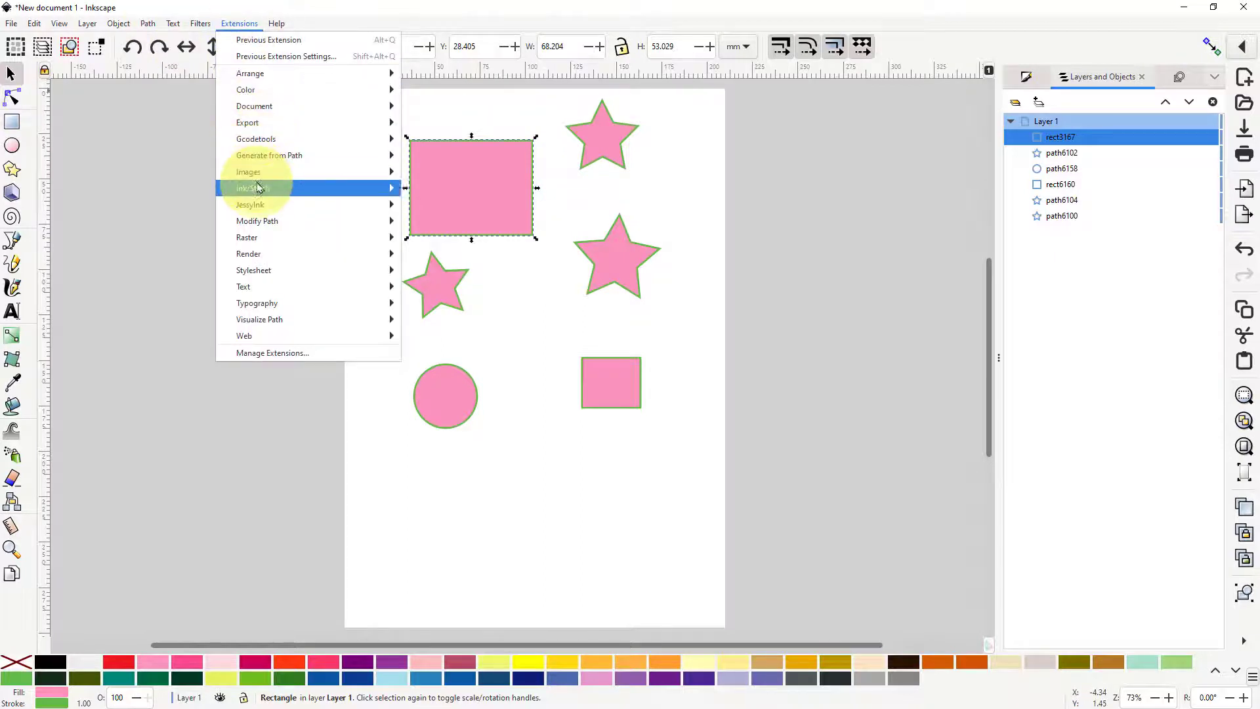
{"action": "mouse_move", "coordinate": [257, 188]}
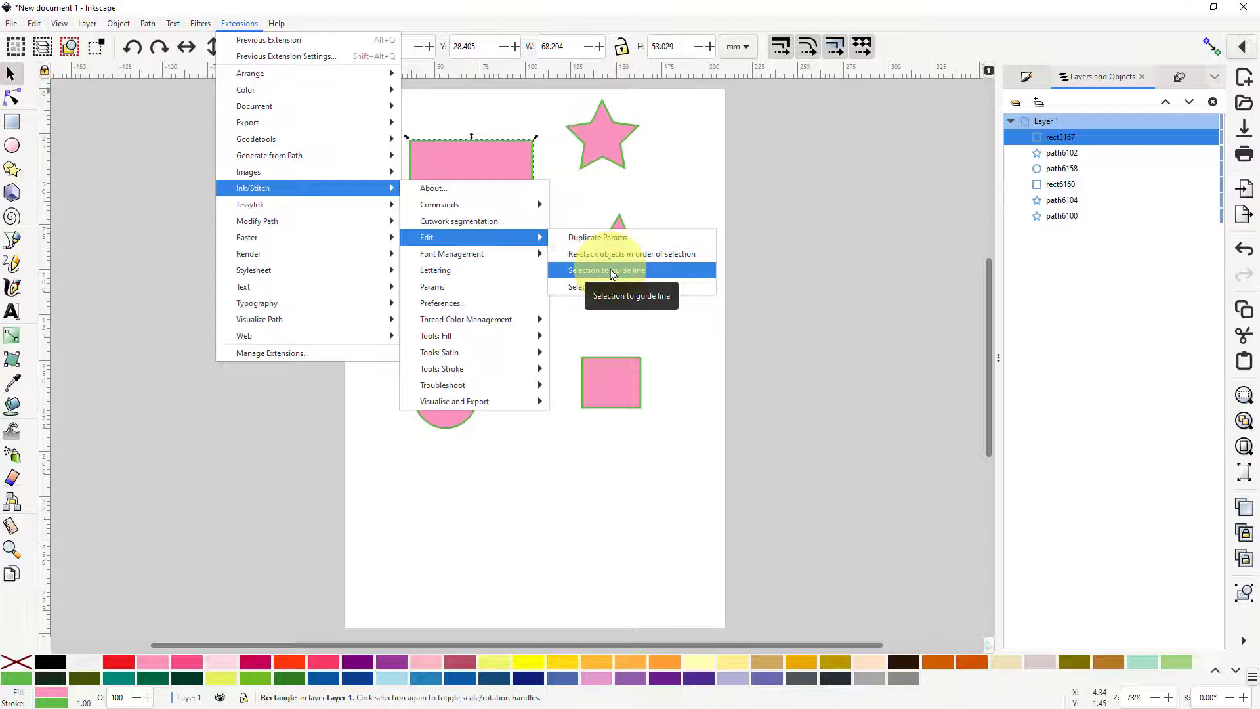
{"action": "left_click", "coordinate": [599, 147]}
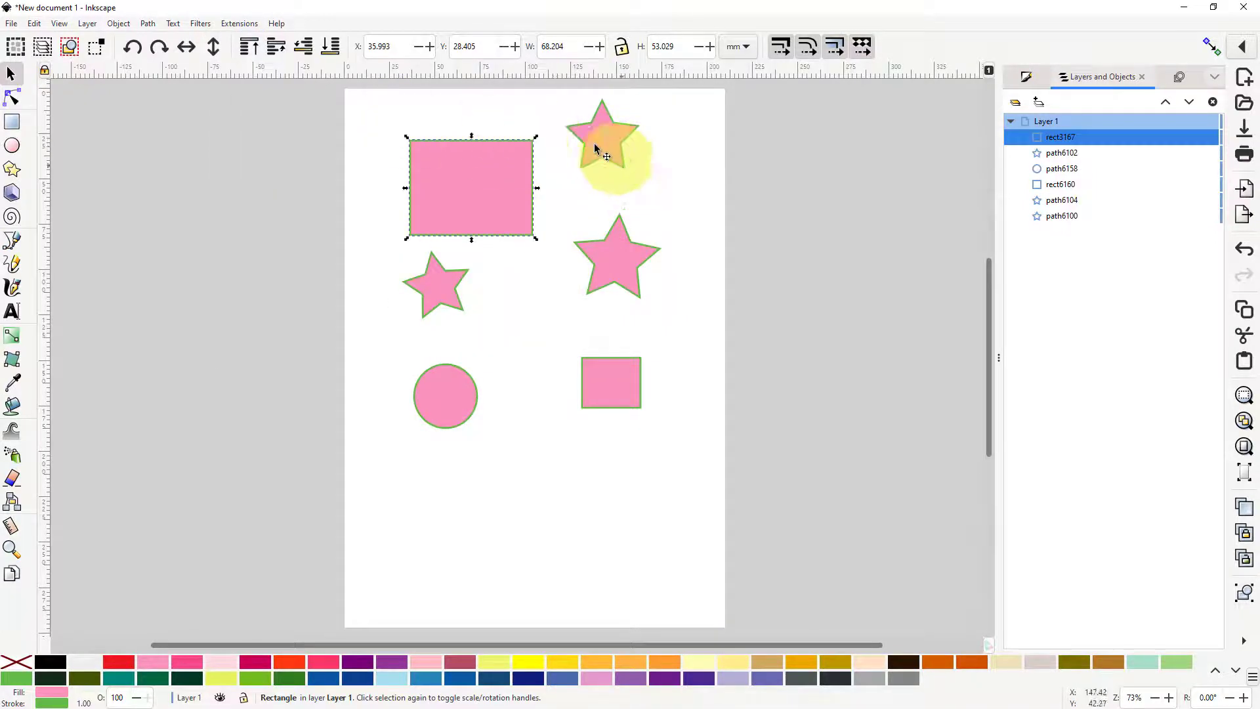
{"action": "left_click", "coordinate": [599, 141]}
{"action": "left_click", "coordinate": [239, 23]}
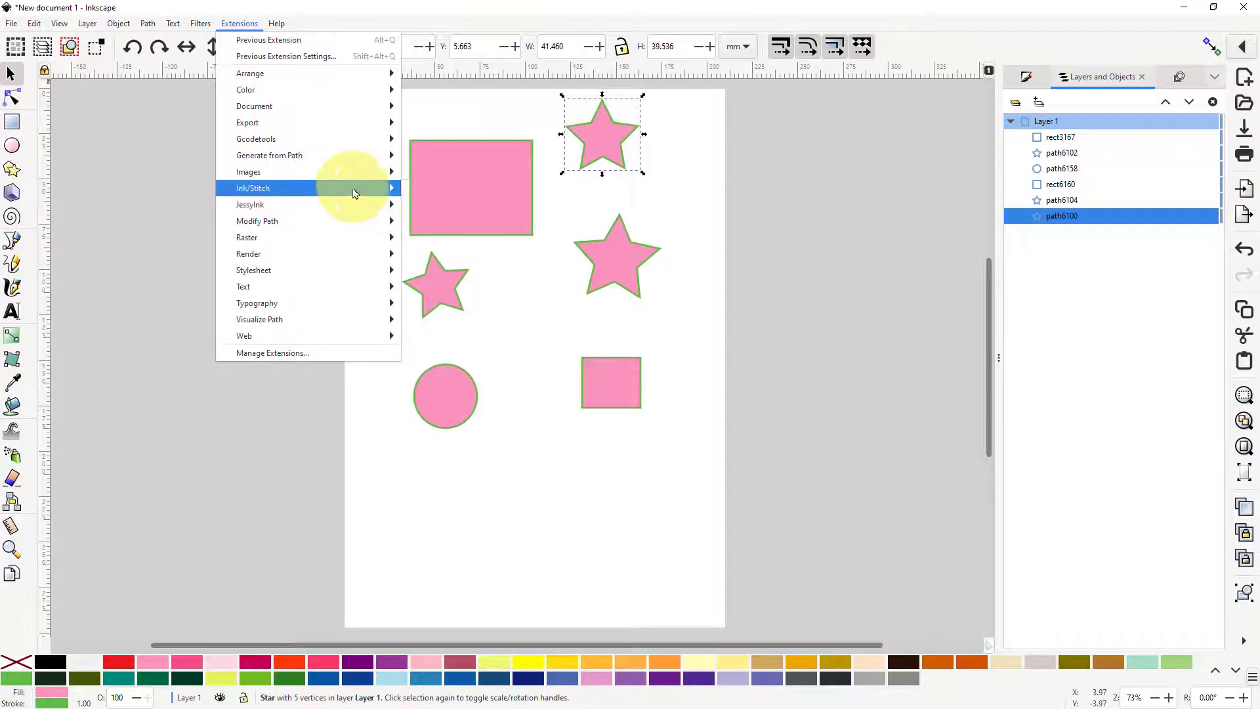
{"action": "mouse_move", "coordinate": [355, 193]}
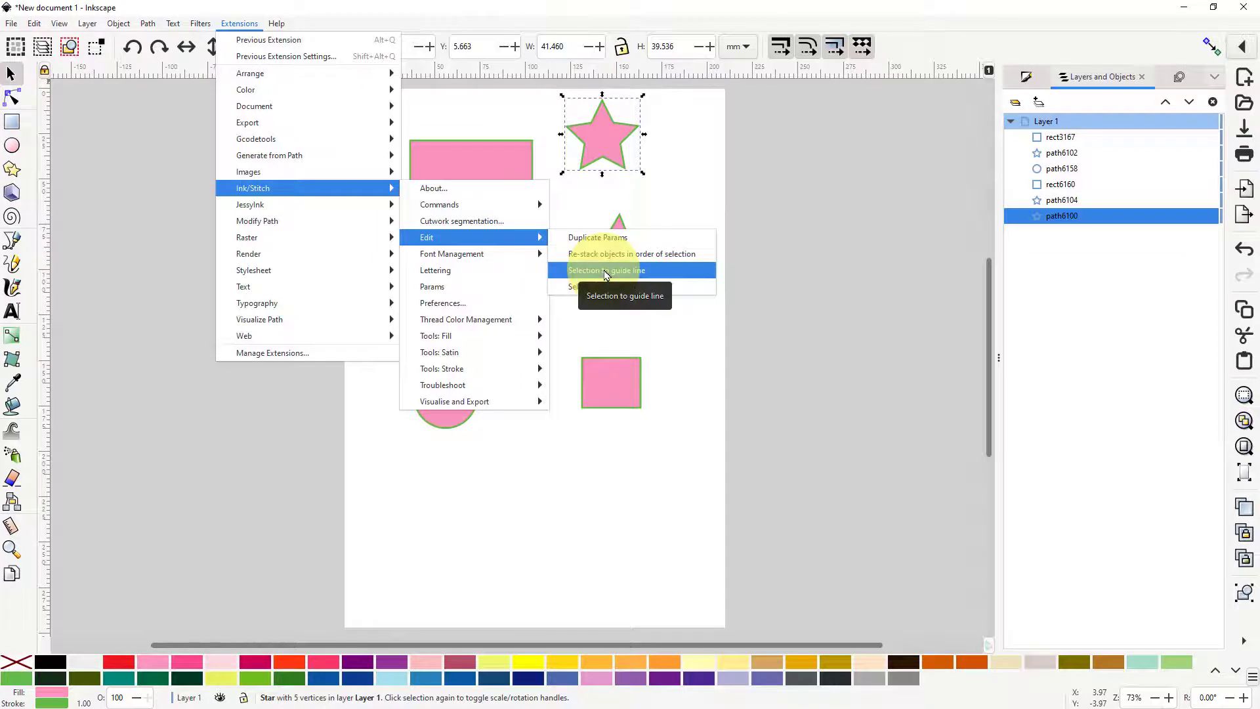
{"action": "left_click", "coordinate": [606, 272]}
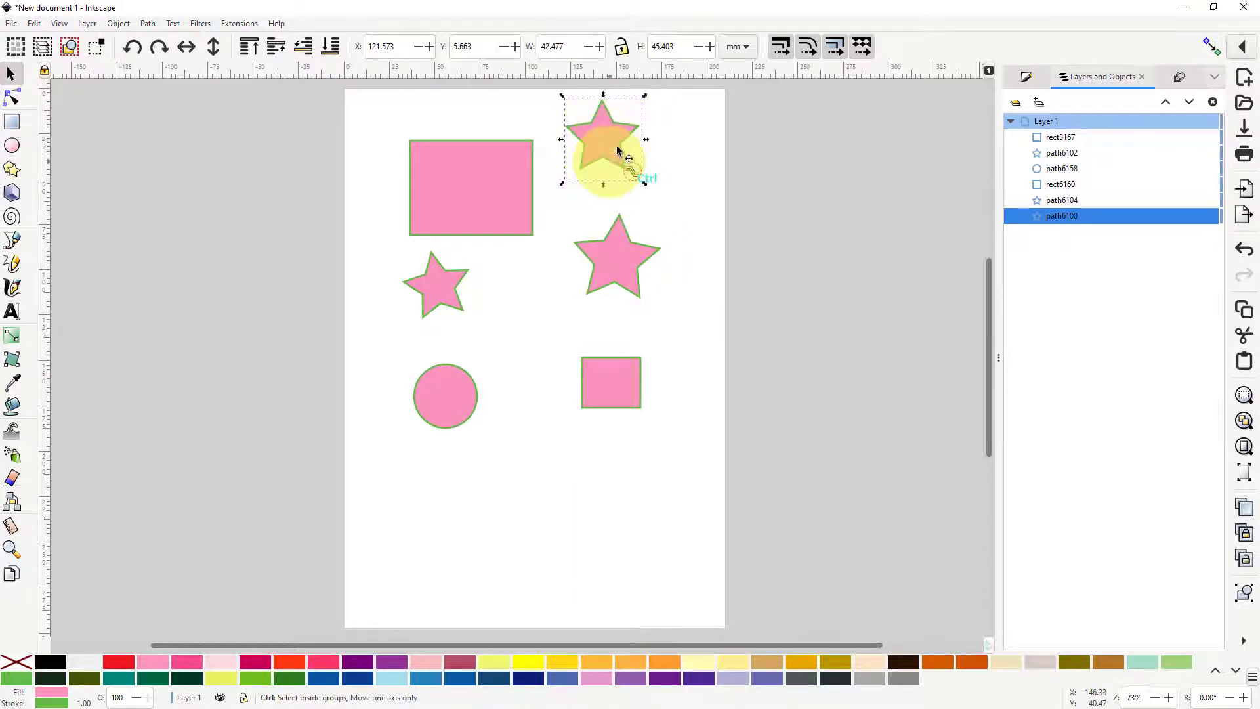
{"action": "scroll", "coordinate": [601, 164], "scroll_direction": "up", "scroll_amount": 3}
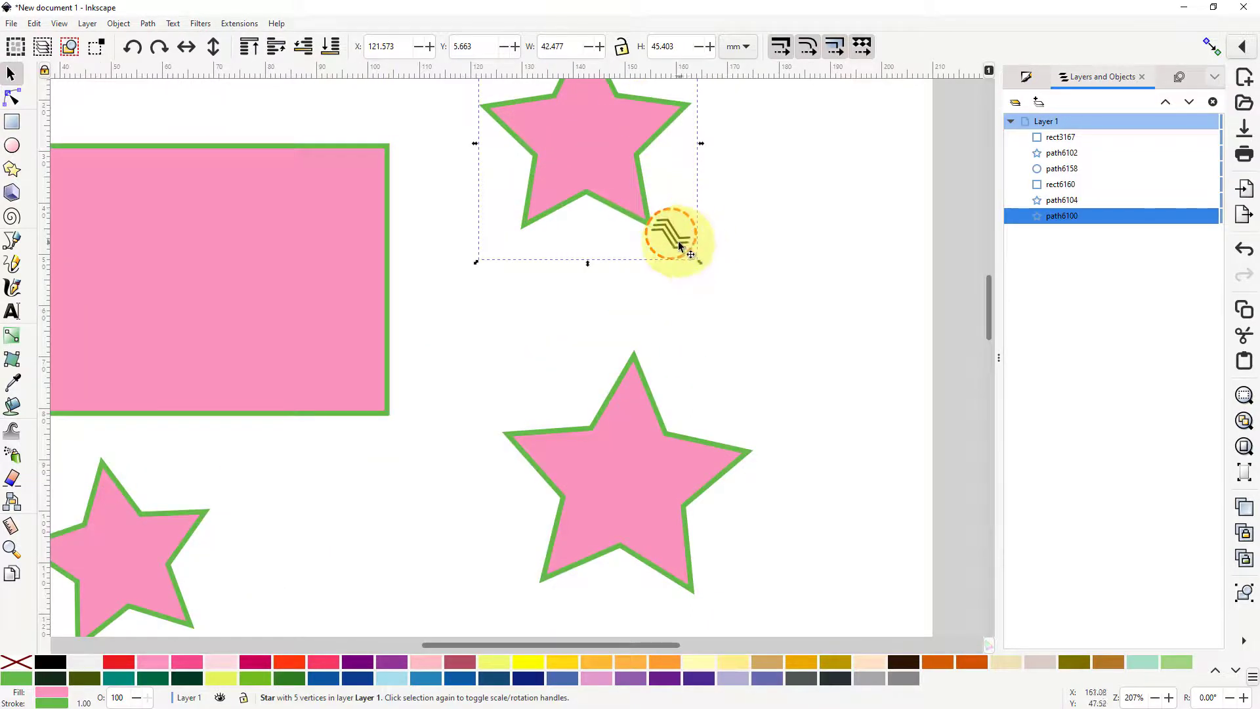
{"action": "key", "text": "ctrl"}
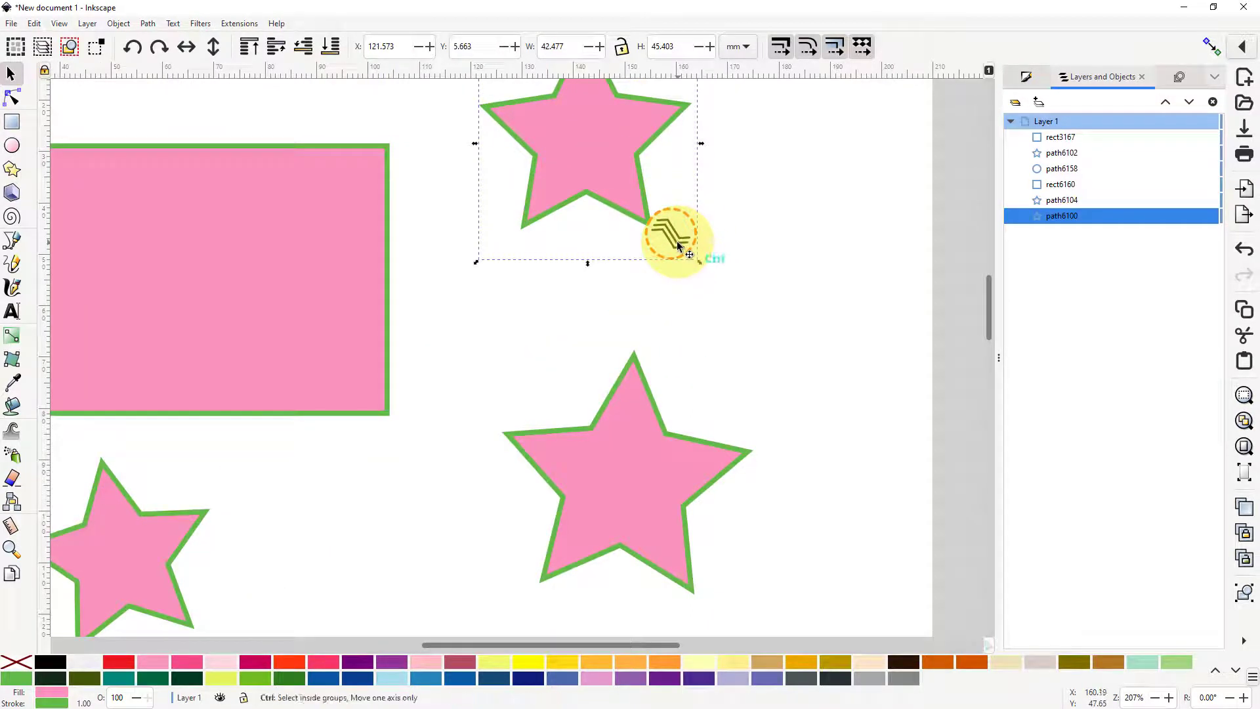
{"action": "scroll", "coordinate": [683, 247], "scroll_direction": "down", "scroll_amount": 3}
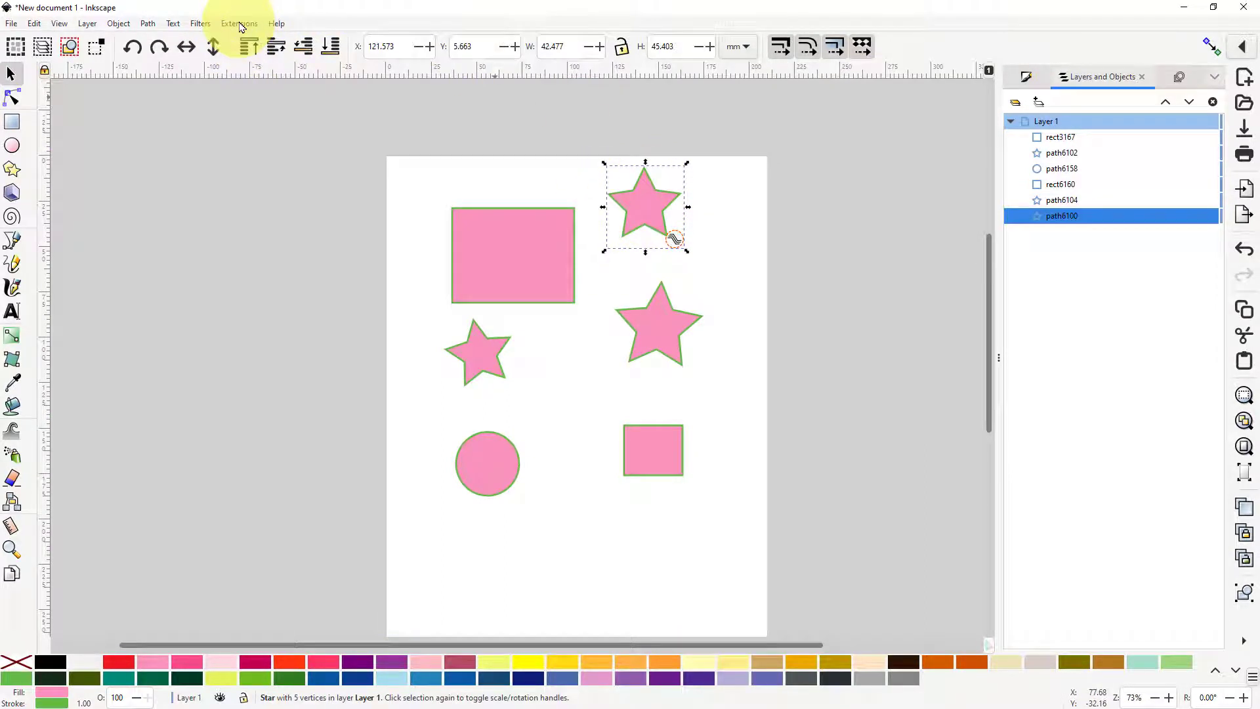
{"action": "left_click", "coordinate": [33, 24]}
{"action": "left_click", "coordinate": [53, 38]}
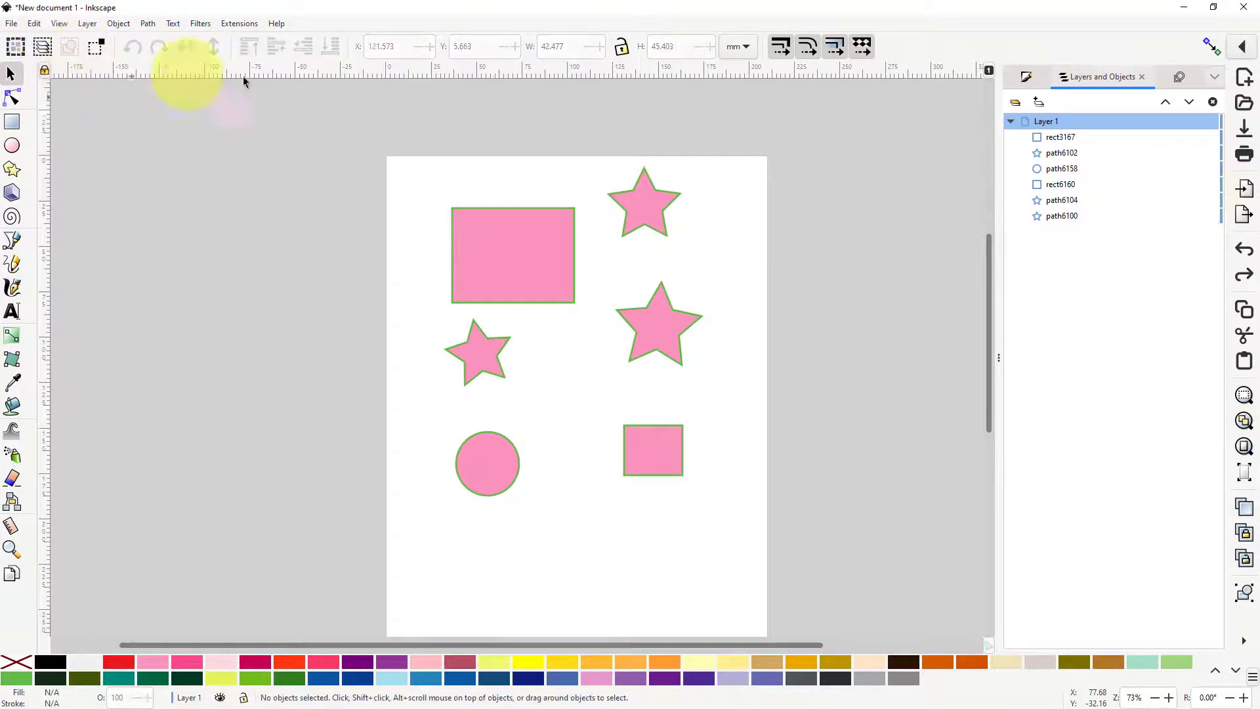
- Select the upper-right star, and review the output settings for collapse length and minimal stitch length in the Ink/Stitch preferences
{"action": "left_click", "coordinate": [636, 200]}
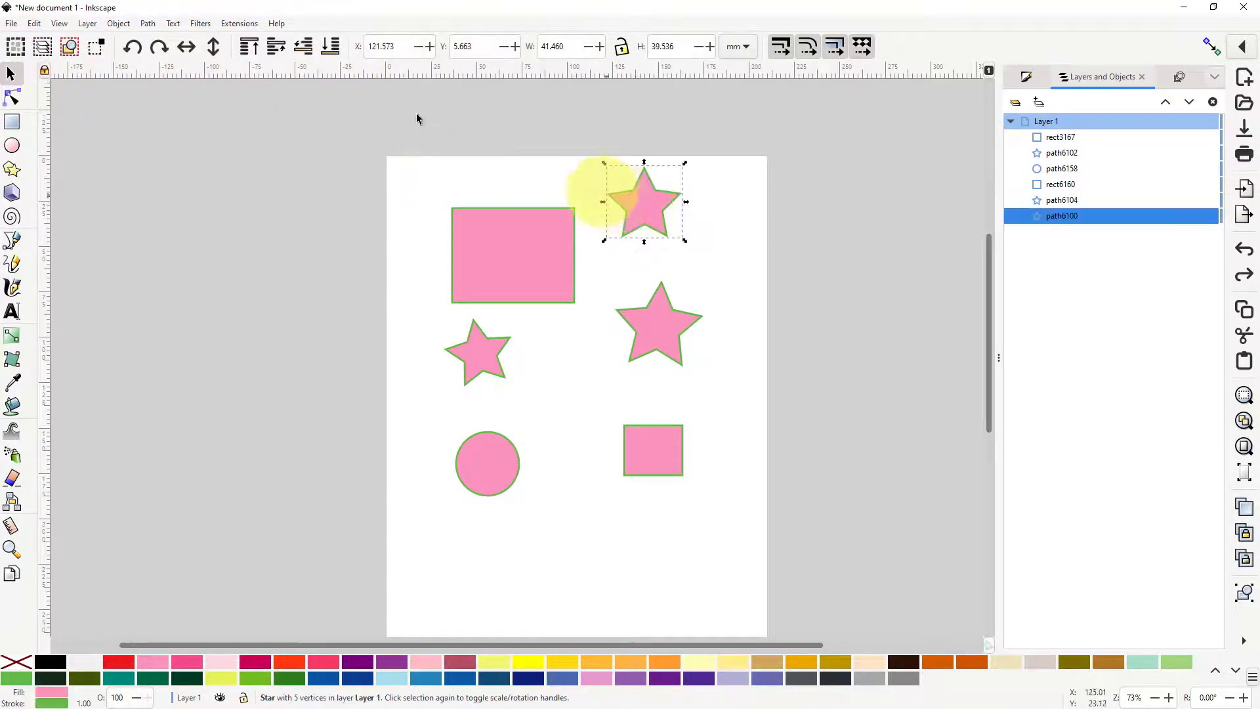
{"action": "left_click", "coordinate": [248, 24]}
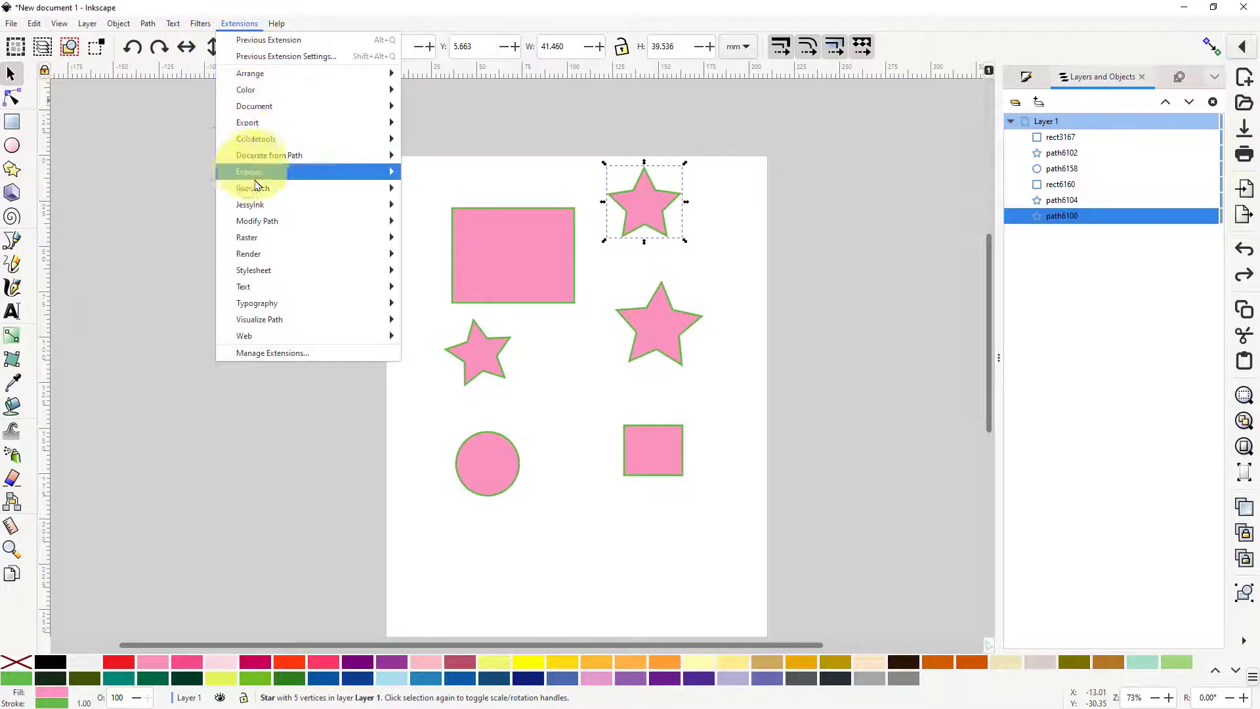
{"action": "mouse_move", "coordinate": [260, 188]}
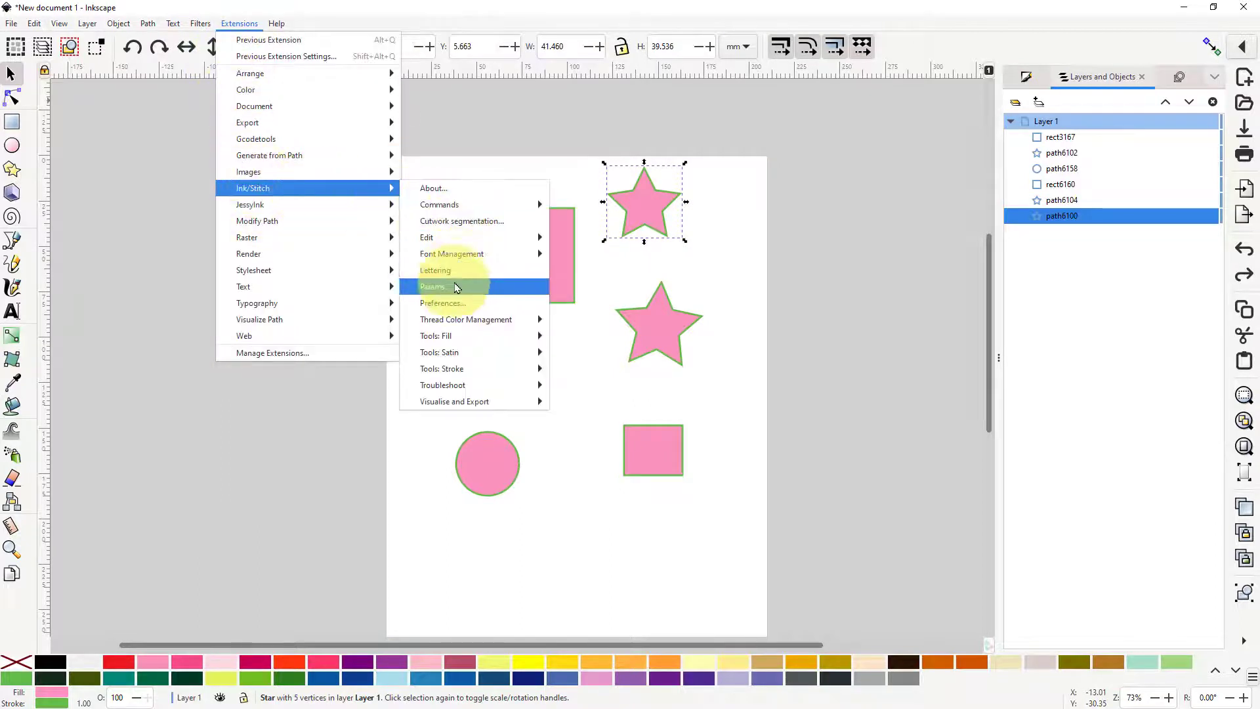
{"action": "mouse_move", "coordinate": [459, 238]}
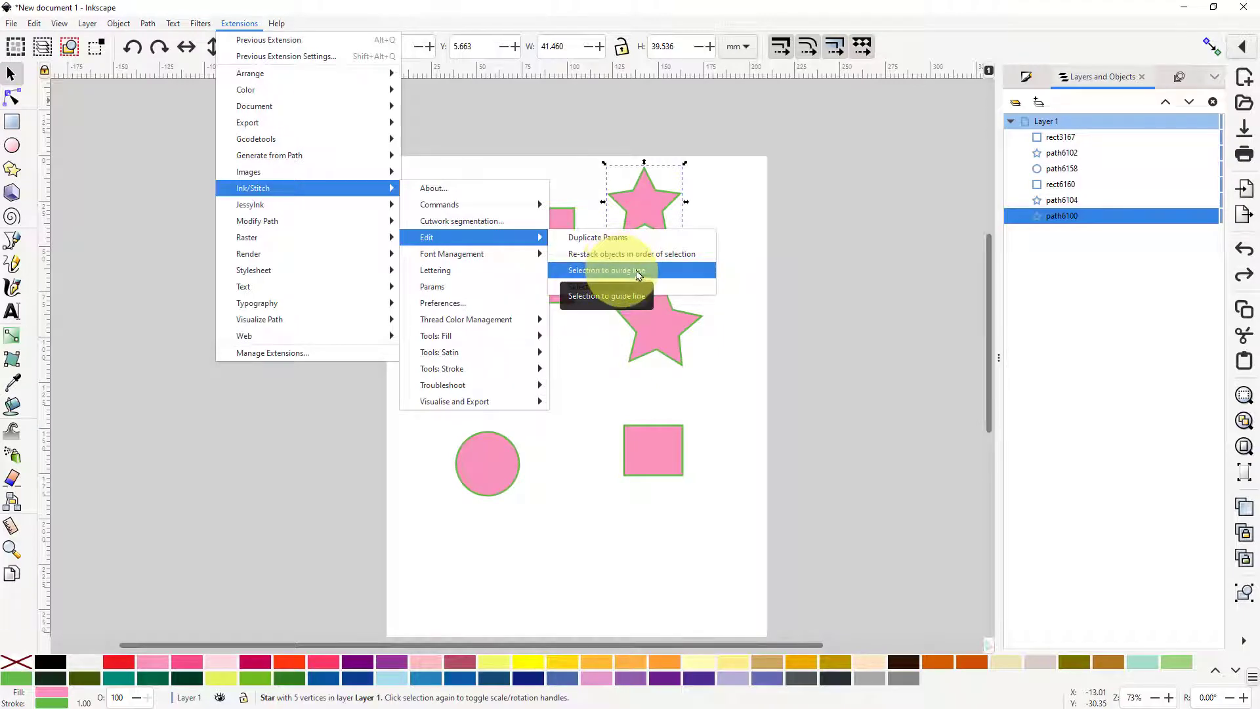
{"action": "mouse_move", "coordinate": [314, 205]}
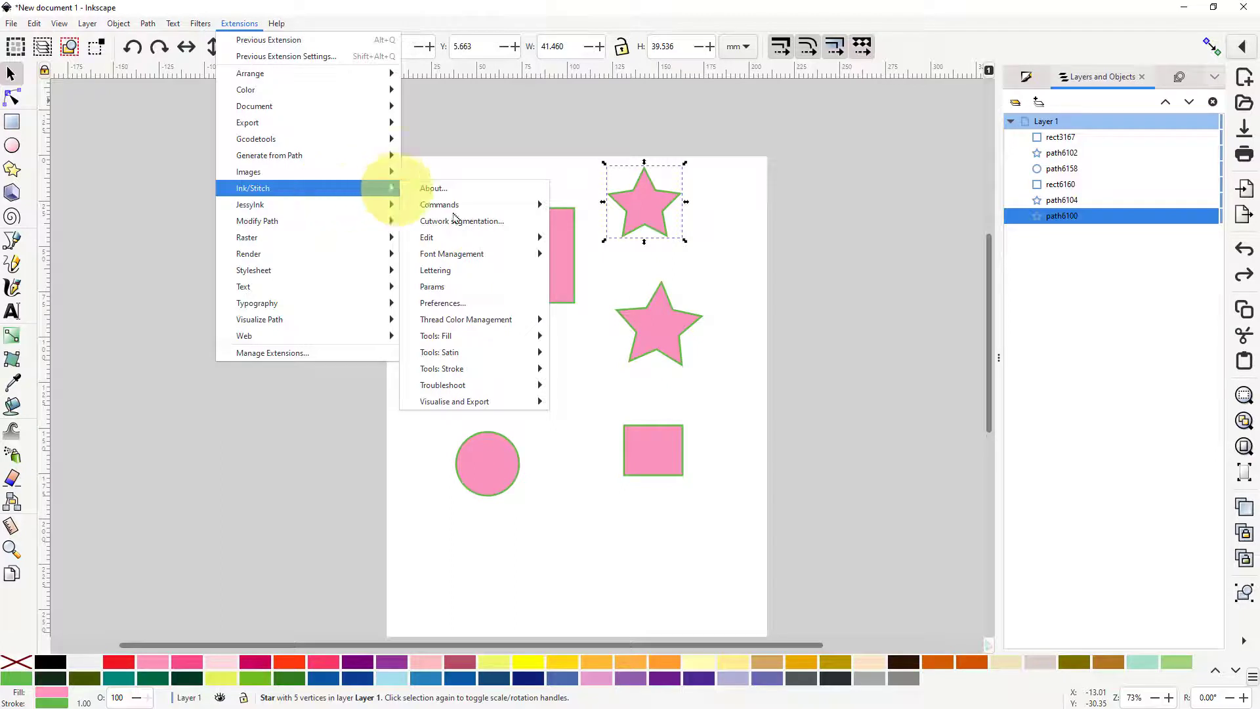
{"action": "left_click", "coordinate": [463, 306]}
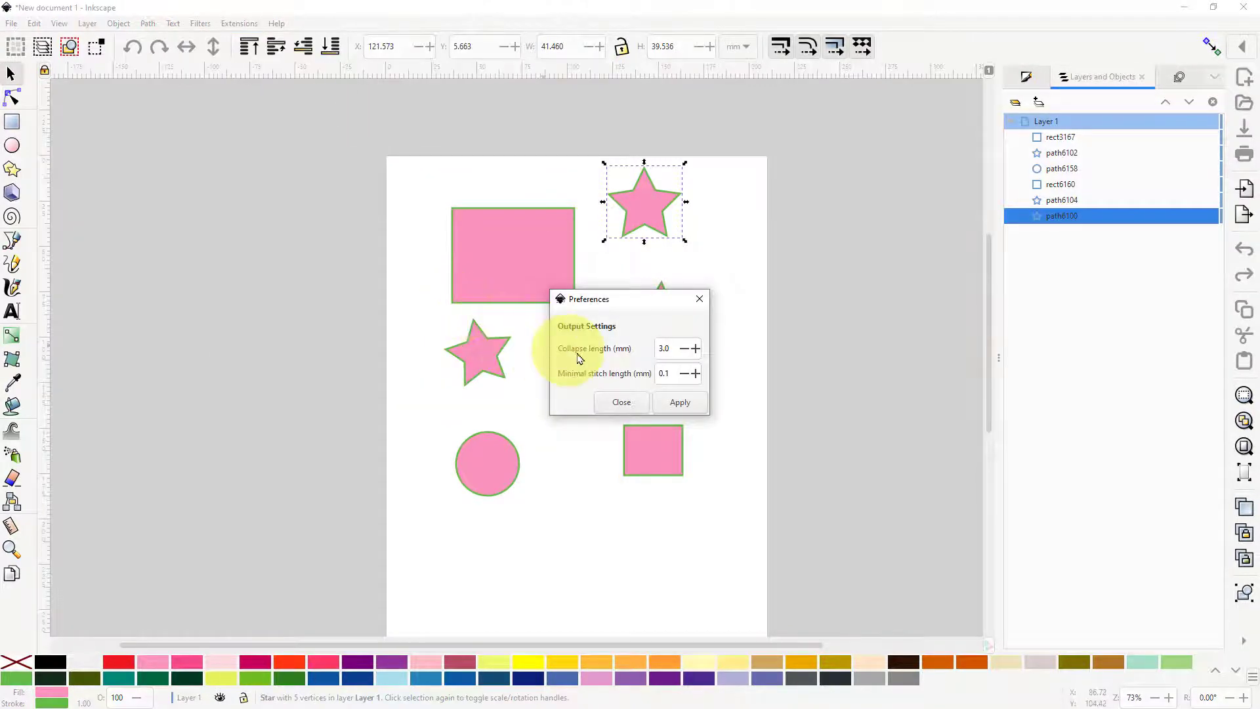
{"action": "left_click", "coordinate": [620, 405]}
- Review the Ink/Stitch thread color management commands and the fill, satin, stroke and troubleshooting tools
{"action": "left_click", "coordinate": [239, 23]}
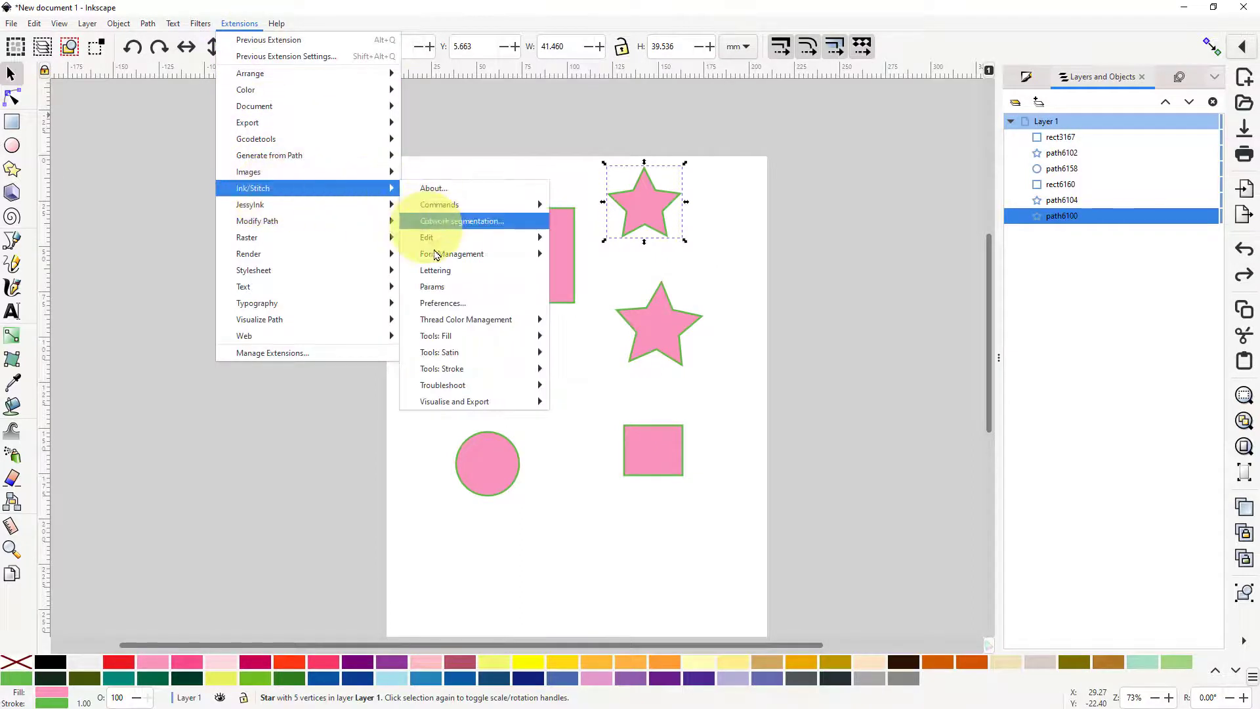
{"action": "mouse_move", "coordinate": [451, 320]}
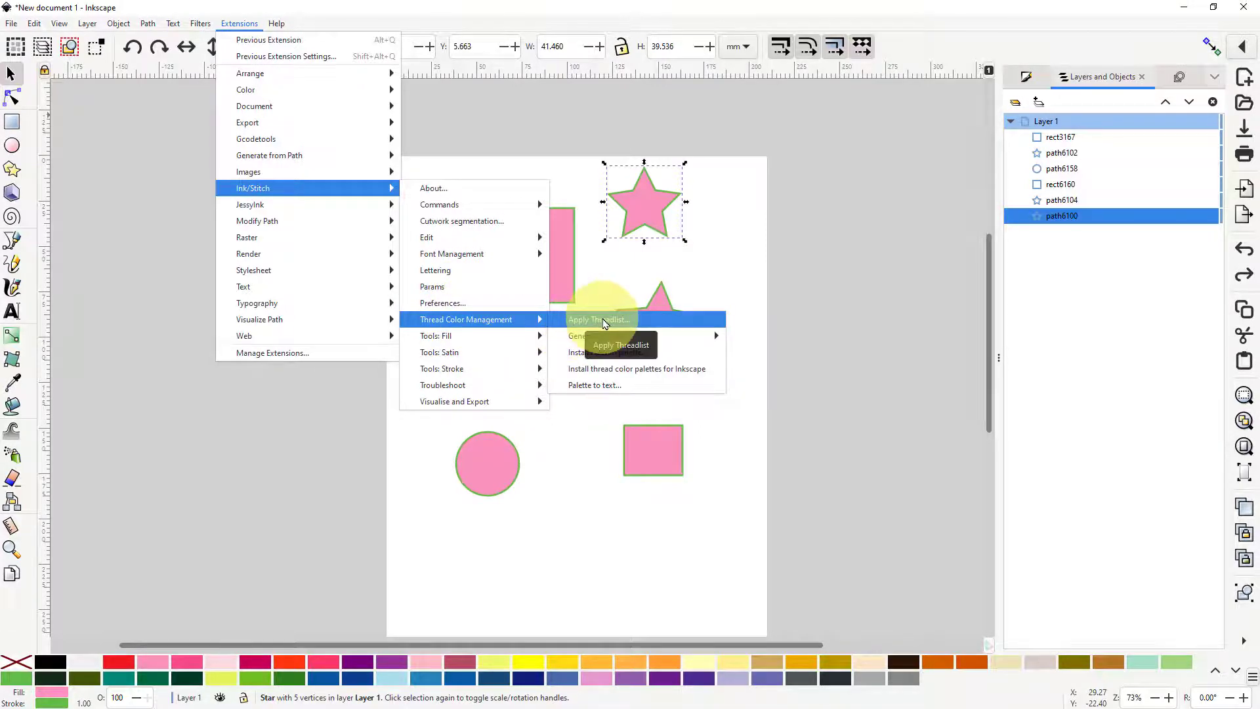
{"action": "mouse_move", "coordinate": [596, 344]}
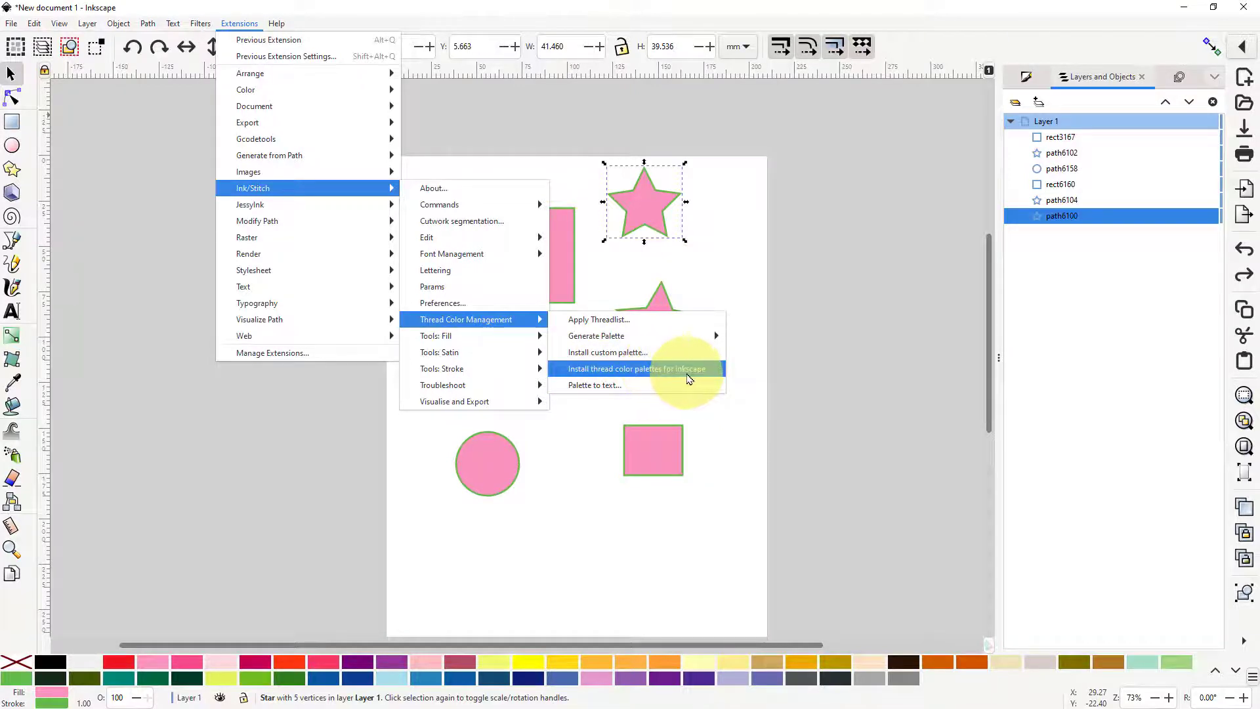
{"action": "left_click", "coordinate": [707, 379]}
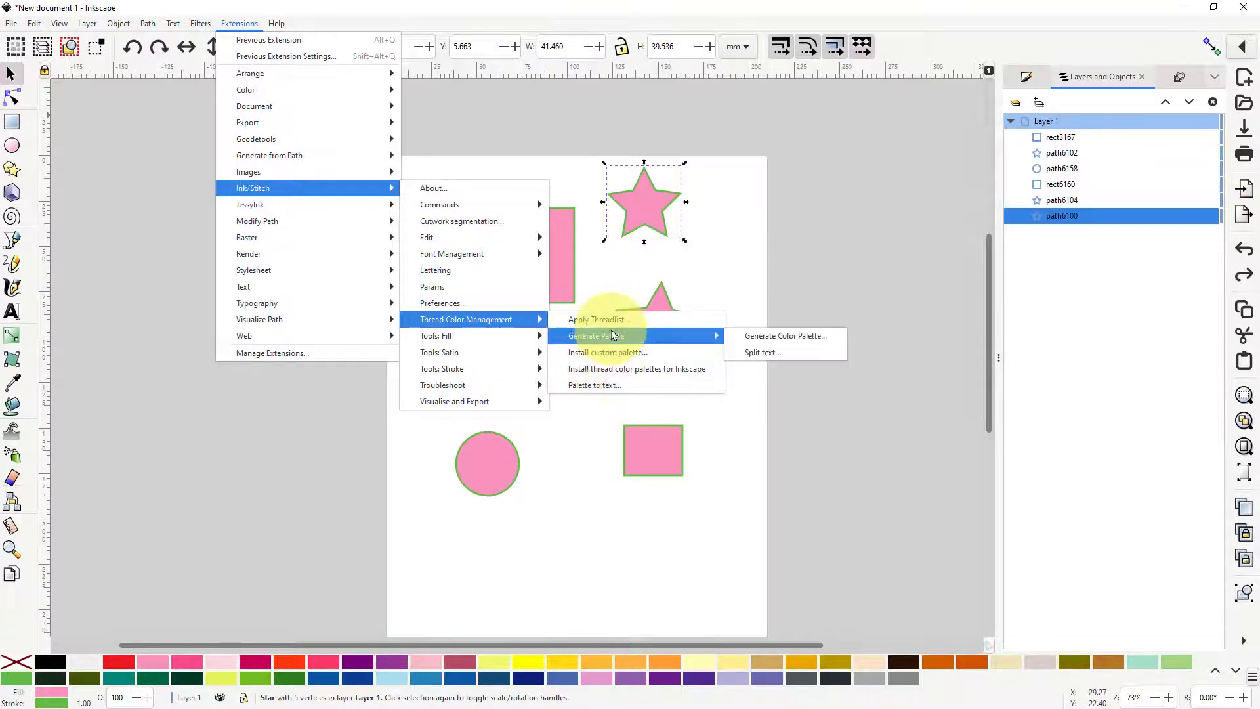
{"action": "mouse_move", "coordinate": [477, 337]}
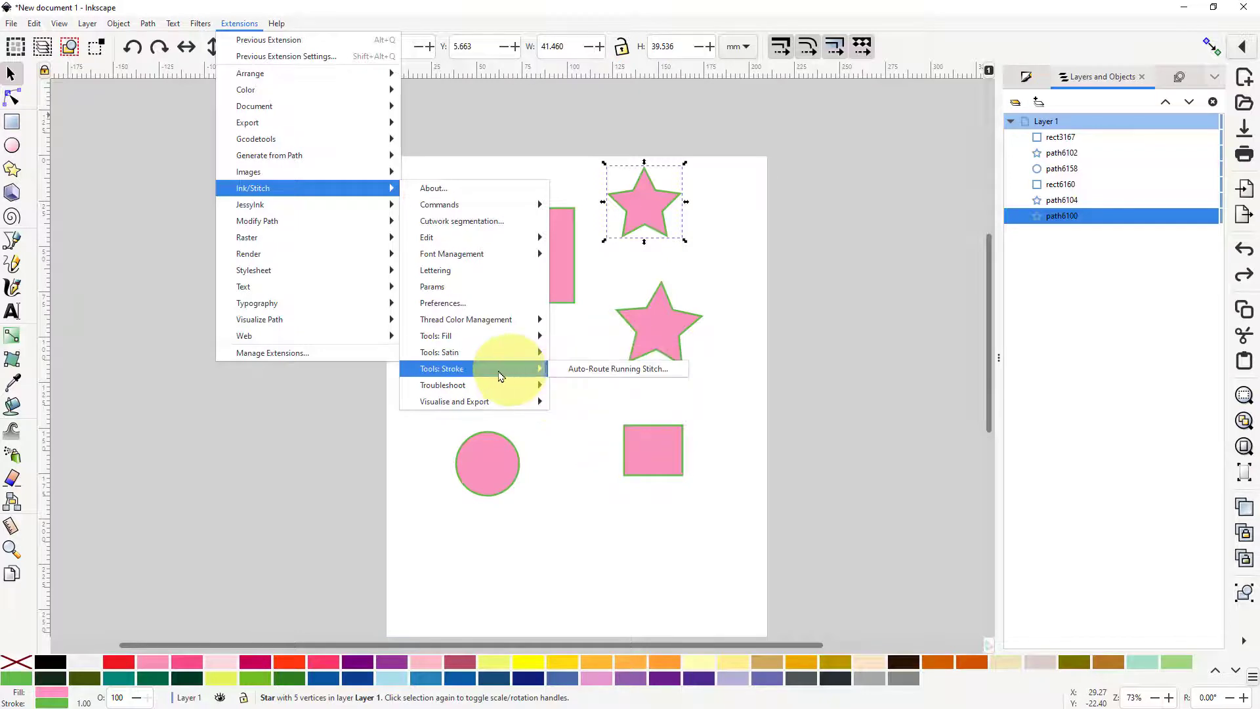
{"action": "mouse_move", "coordinate": [460, 369]}
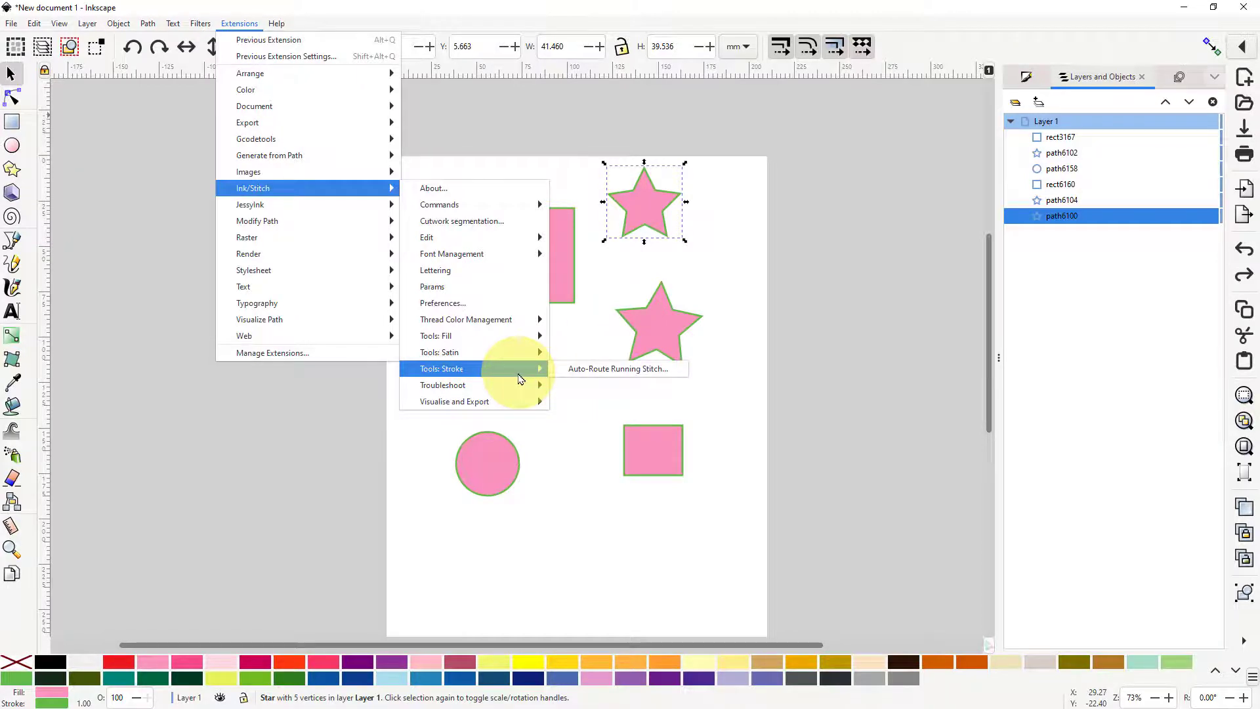
{"action": "mouse_move", "coordinate": [486, 391]}
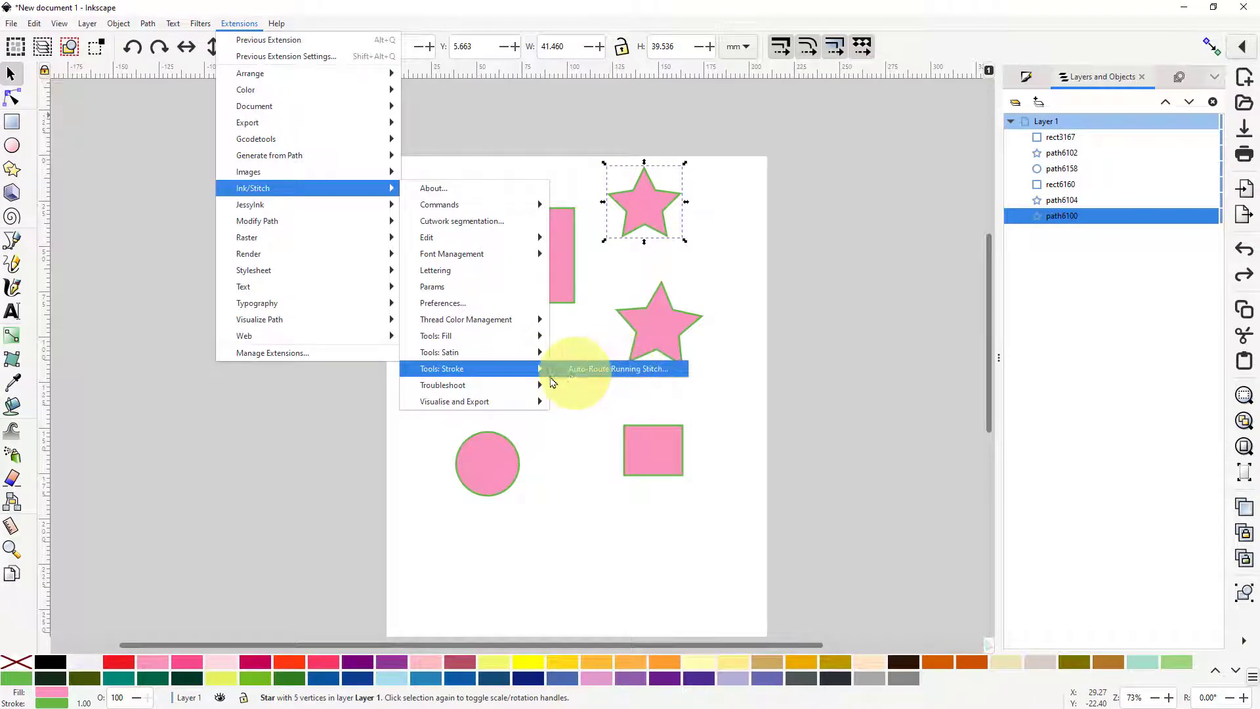
{"action": "mouse_move", "coordinate": [495, 360]}
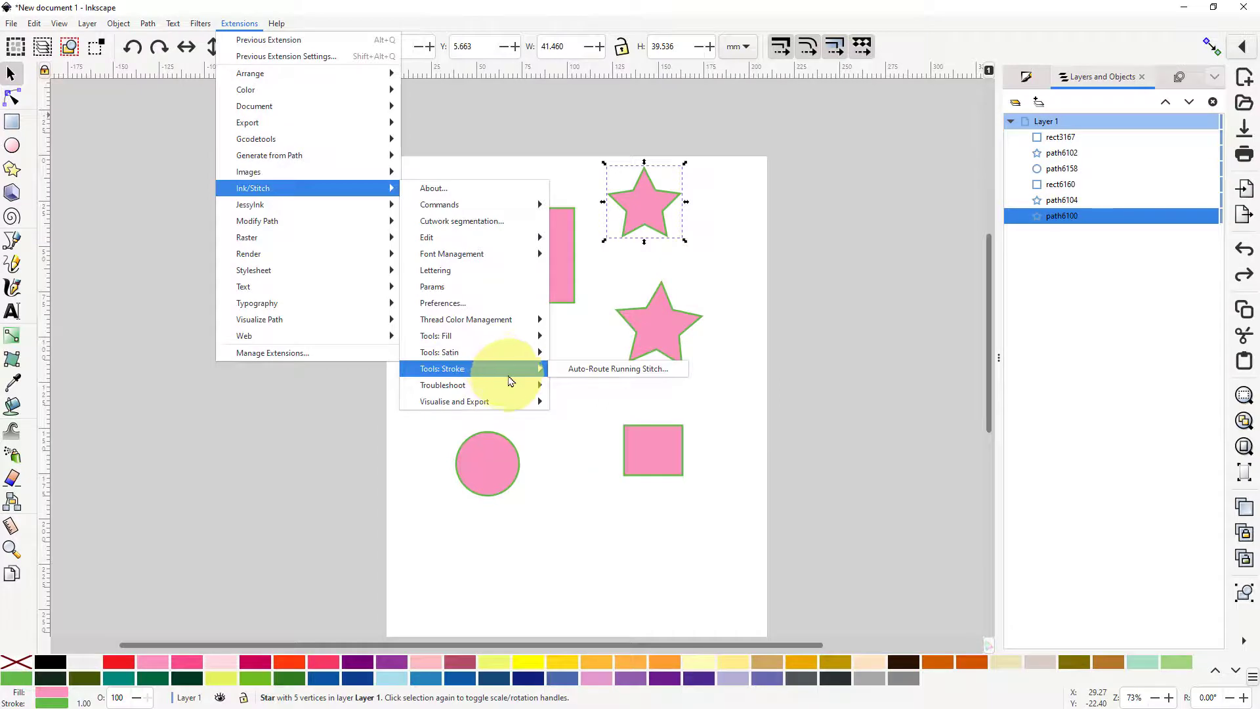
{"action": "mouse_move", "coordinate": [519, 393]}
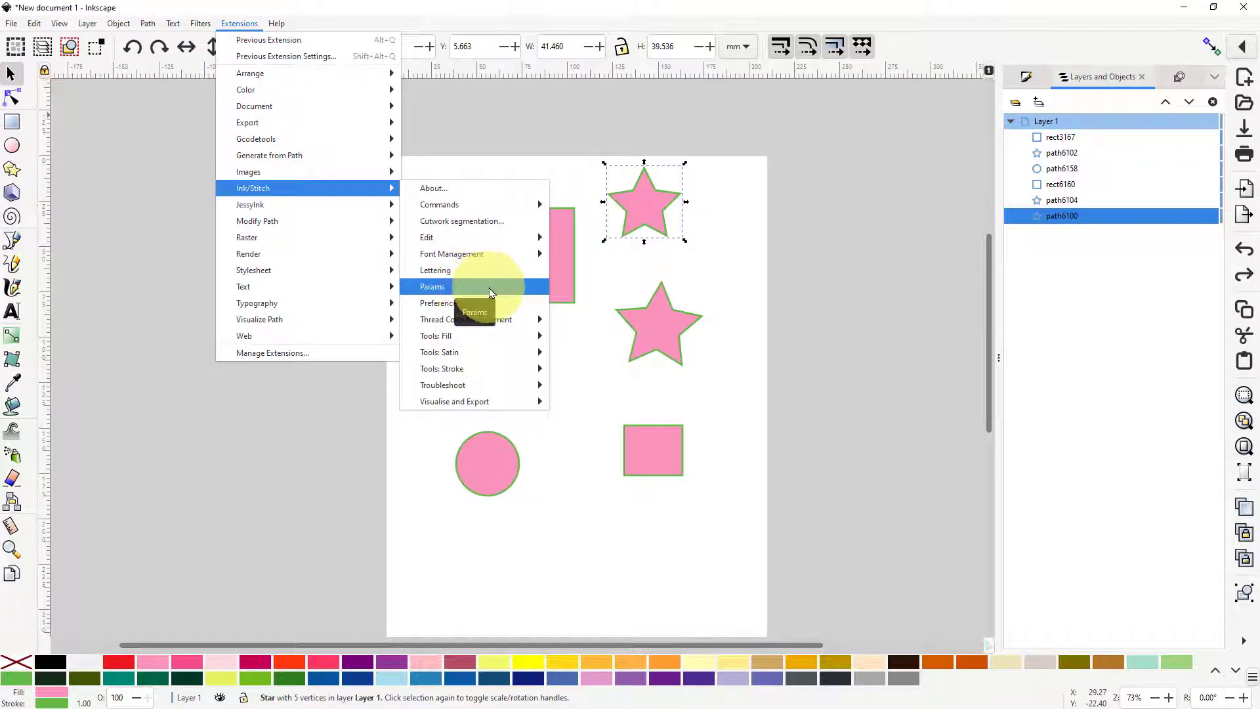
{"action": "mouse_move", "coordinate": [470, 389]}
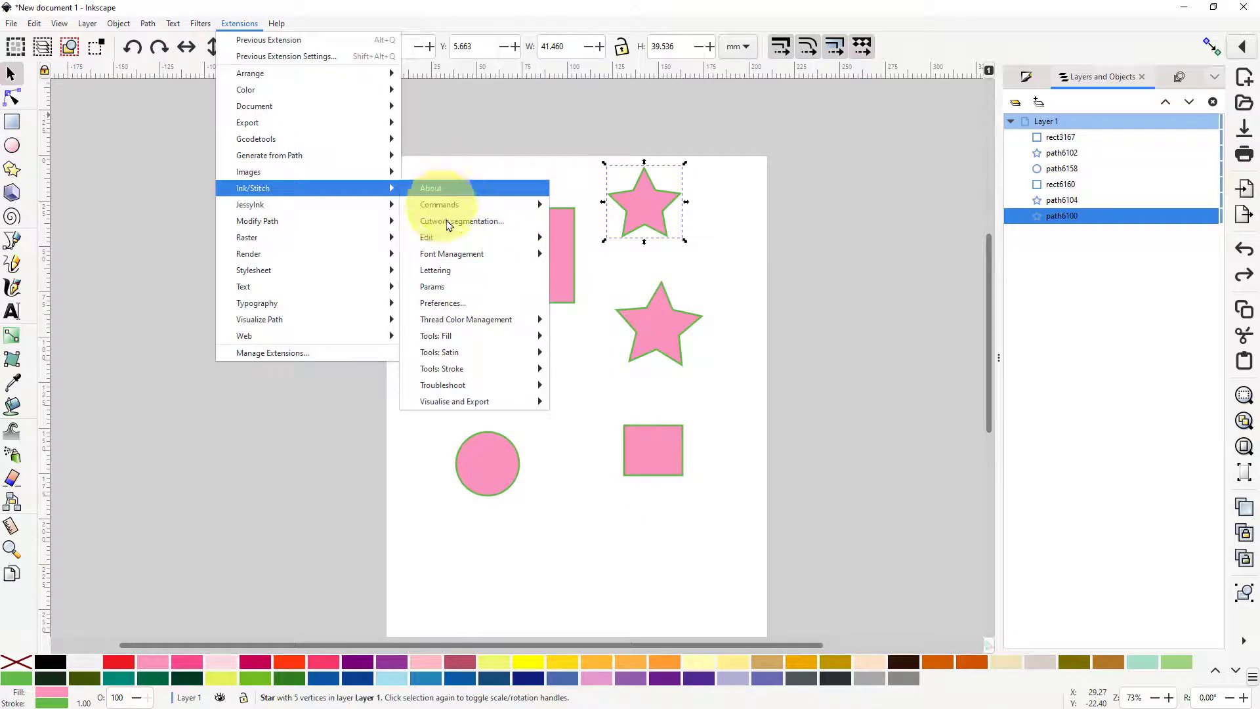
{"action": "mouse_move", "coordinate": [439, 243]}
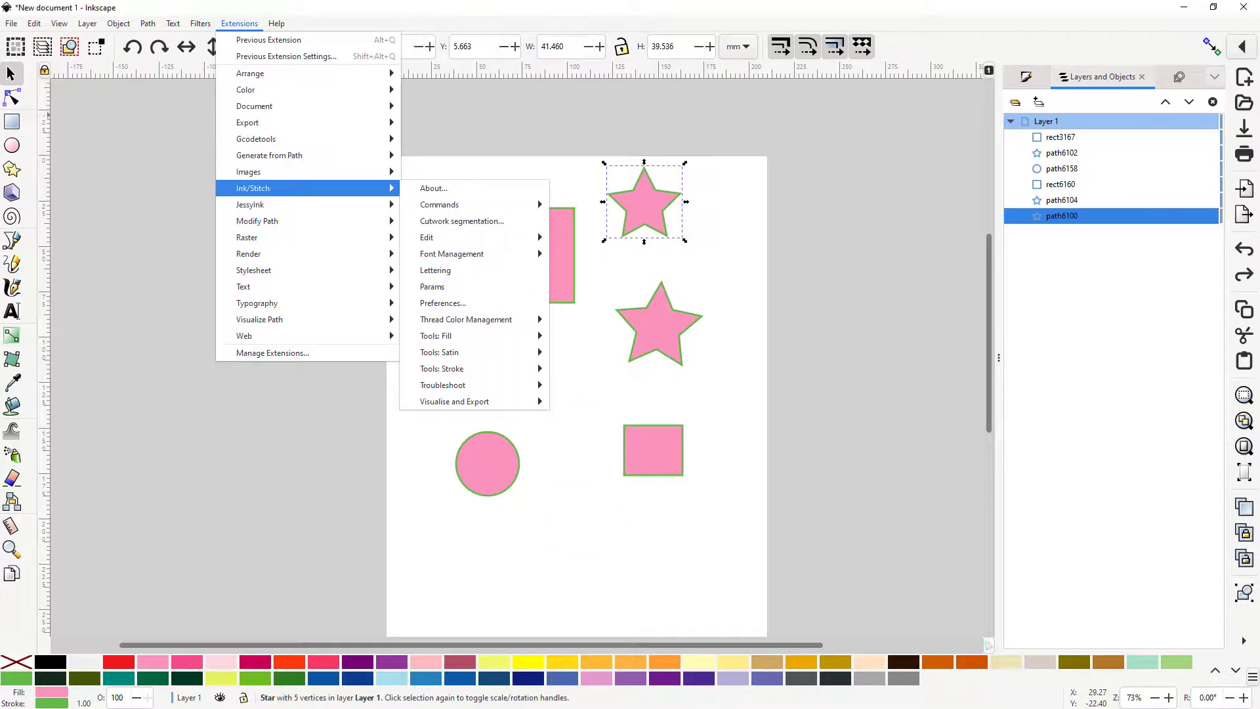
{"action": "left_click", "coordinate": [565, 492]}
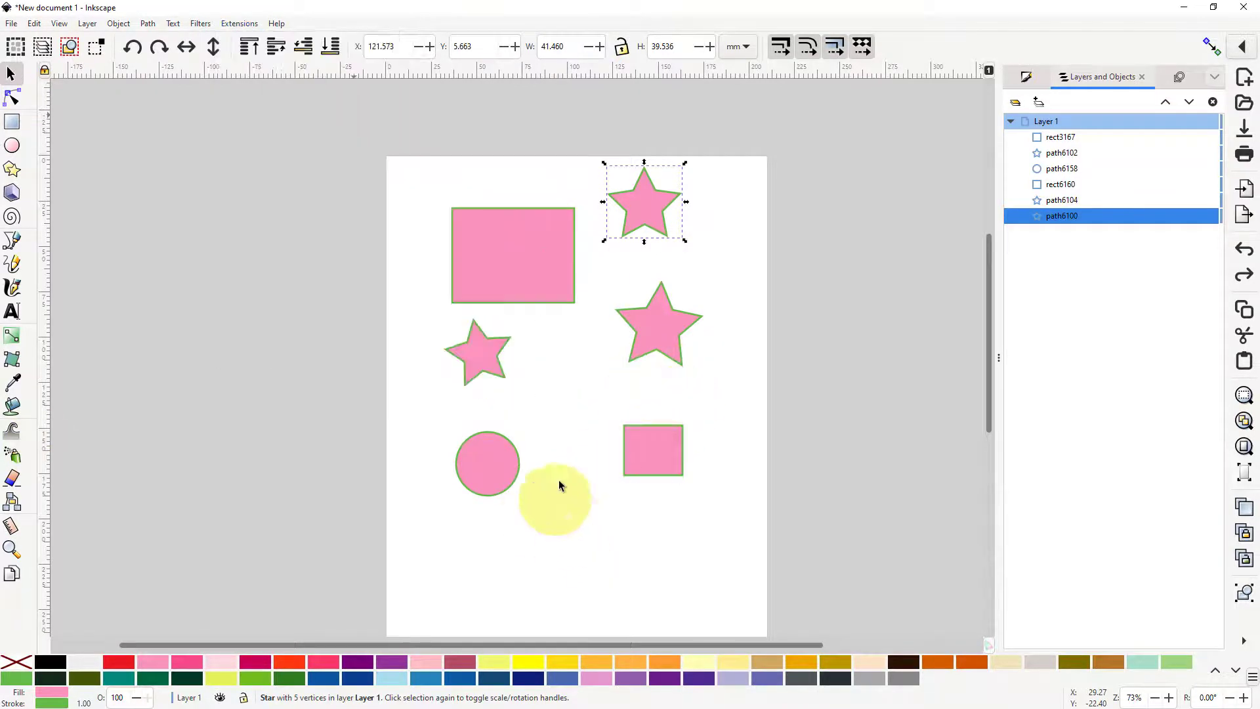
- Select all six shapes on the page and delete them
{"action": "left_click_drag", "start_coordinate": [373, 116], "coordinate": [744, 563]}
{"action": "right_click", "coordinate": [656, 441]}
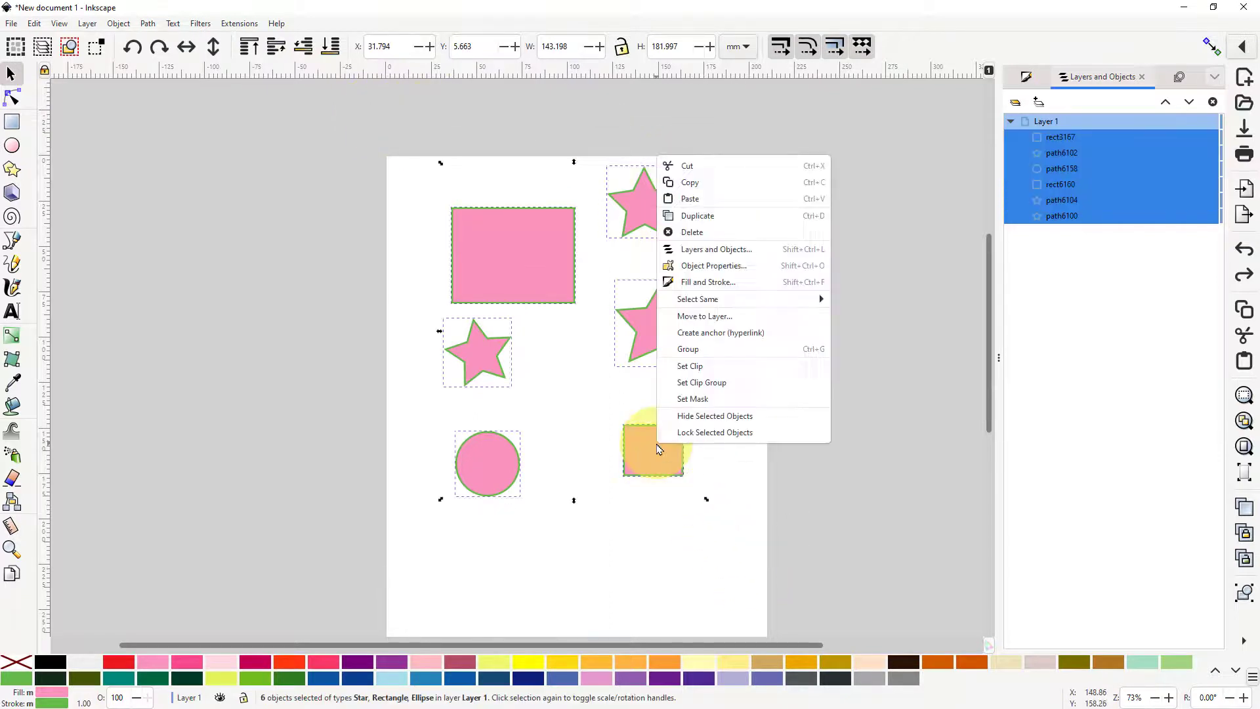
{"action": "left_click", "coordinate": [697, 235]}
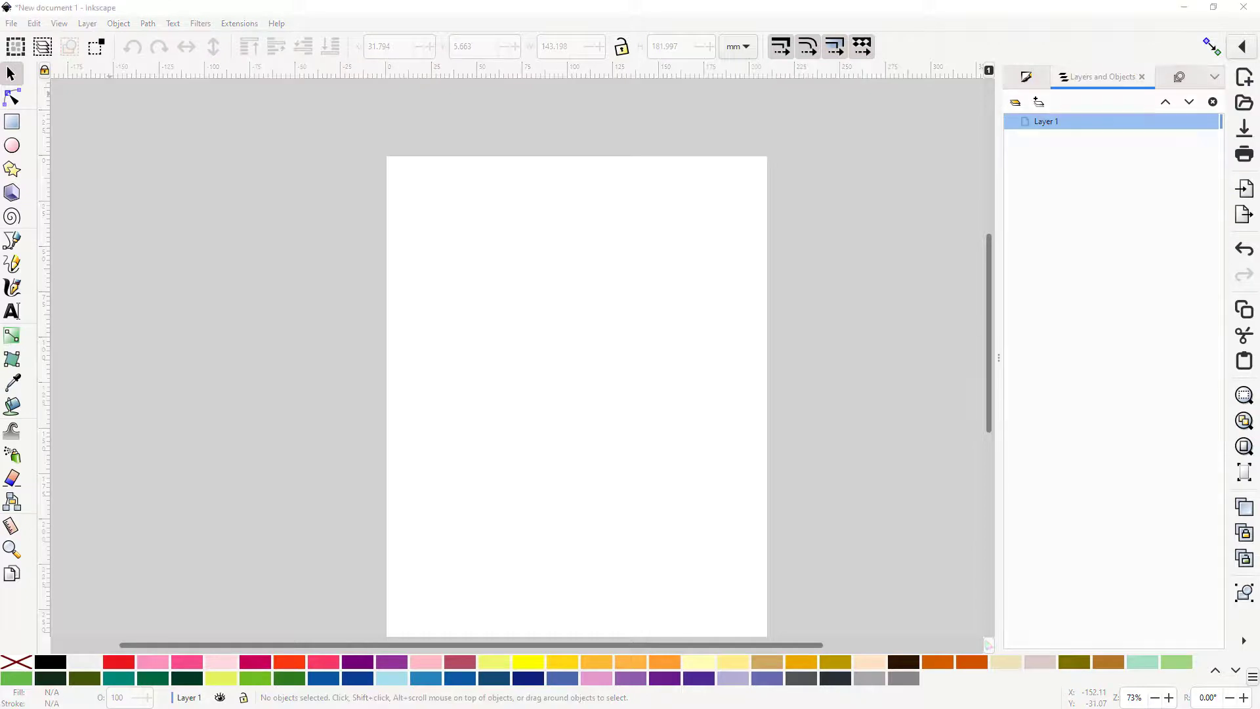
- Import the boler.pes embroidery design into the current file as editable objects, and examine its trim symbols up close
{"action": "mouse_move", "coordinate": [0, 276]}
{"action": "left_mouse_down"}
{"action": "mouse_move", "coordinate": [555, 366]}
{"action": "mouse_move", "coordinate": [577, 422]}
{"action": "left_mouse_up"}
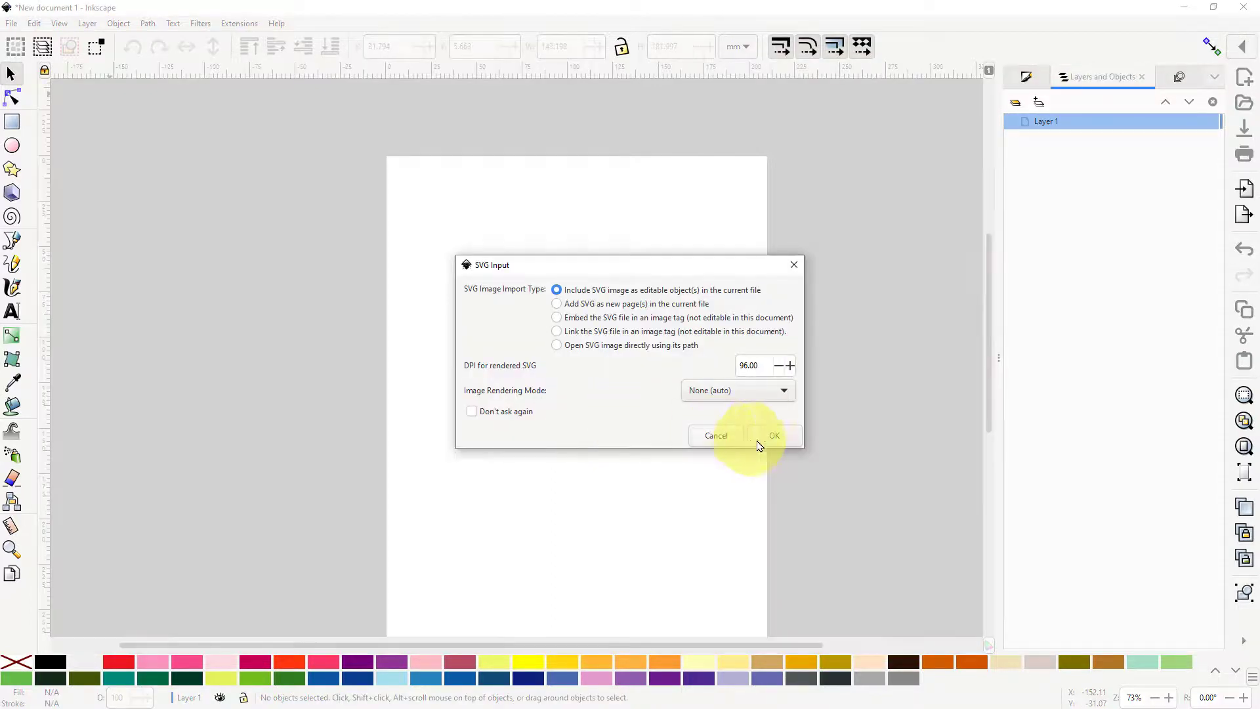
{"action": "left_click", "coordinate": [765, 435]}
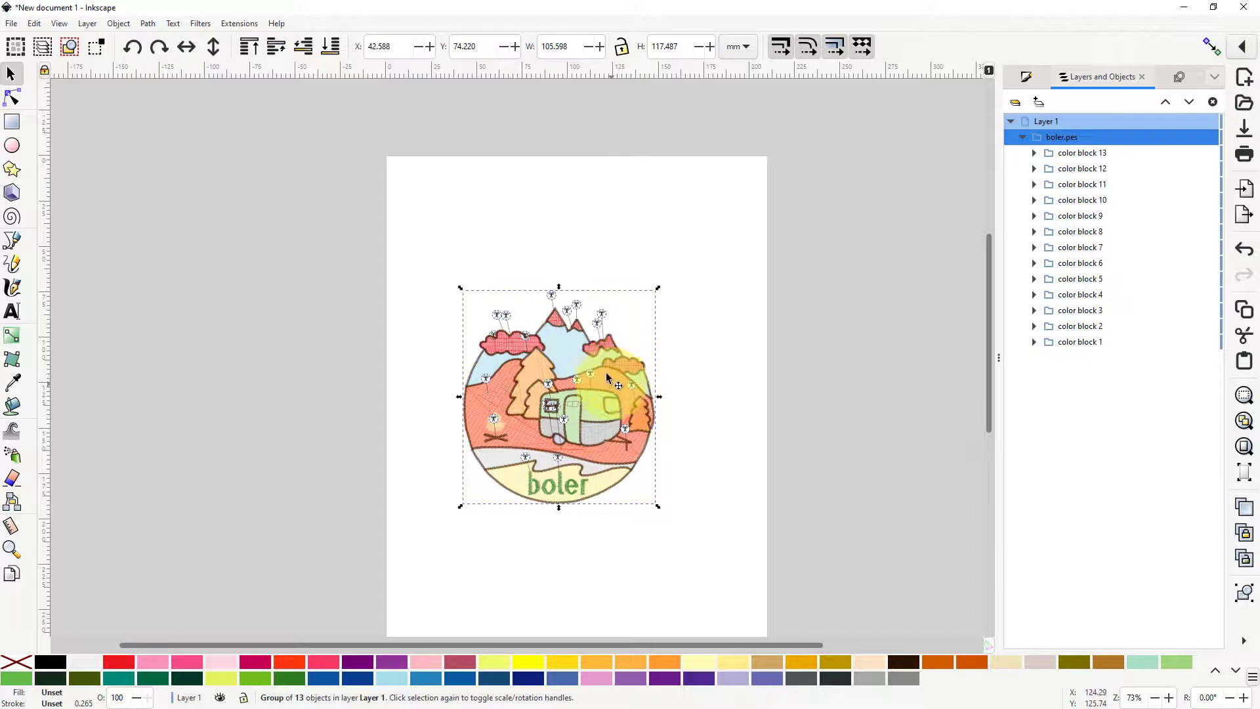
{"action": "key", "text": "ctrl"}
{"action": "scroll", "coordinate": [599, 366], "scroll_direction": "up", "scroll_amount": 3}
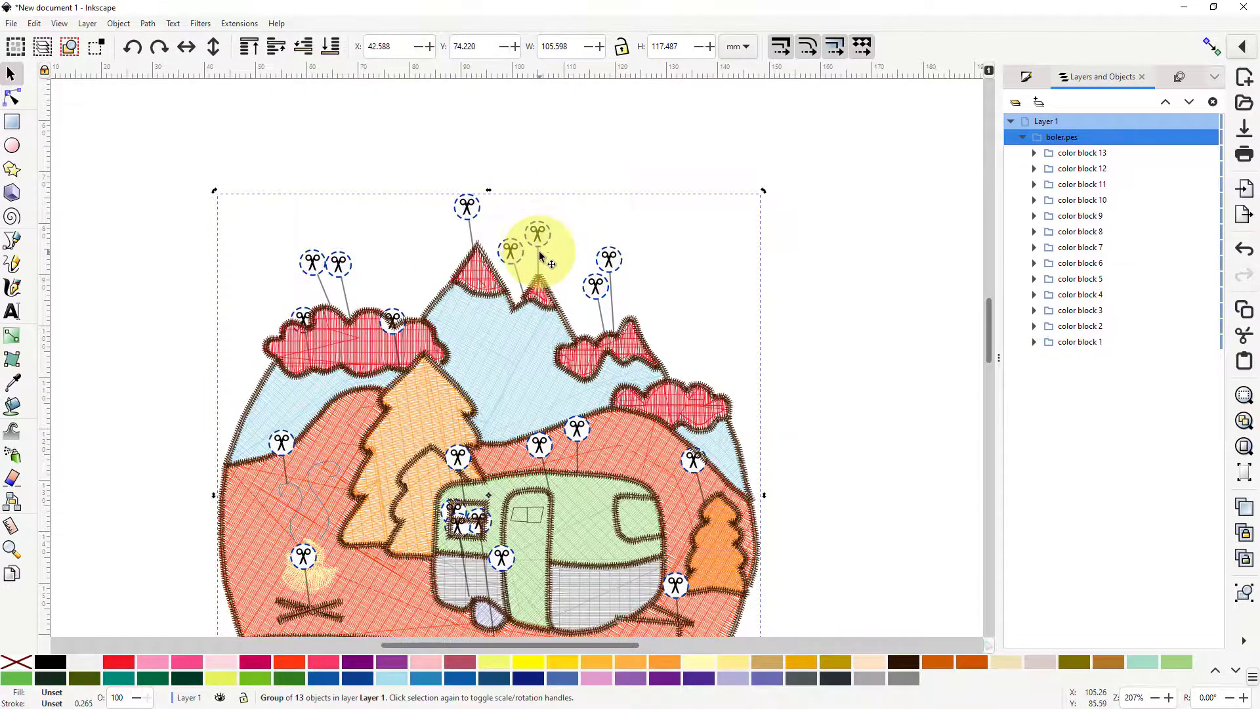
{"action": "scroll", "coordinate": [533, 253], "scroll_direction": "down", "scroll_amount": 2}
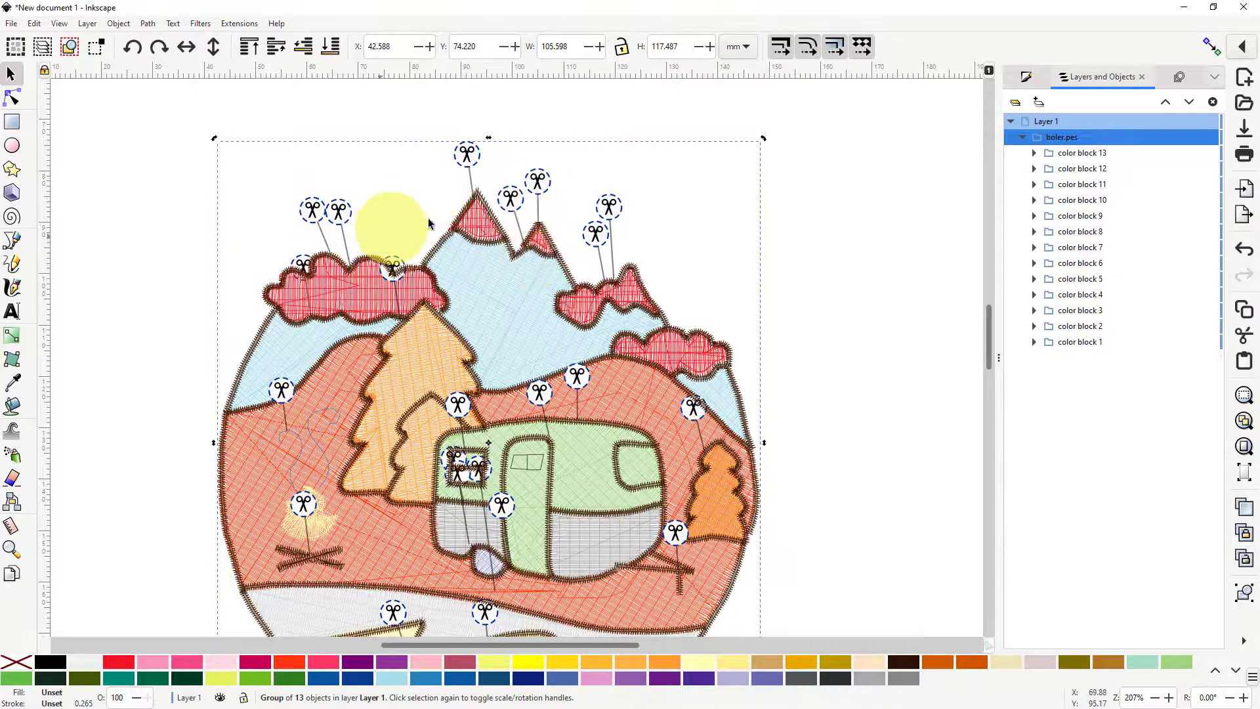
- Try scaling the design's command symbols to 1.3, 1.8 and 1.2 with live preview, and close without applying
{"action": "left_click", "coordinate": [239, 25]}
{"action": "mouse_move", "coordinate": [249, 188]}
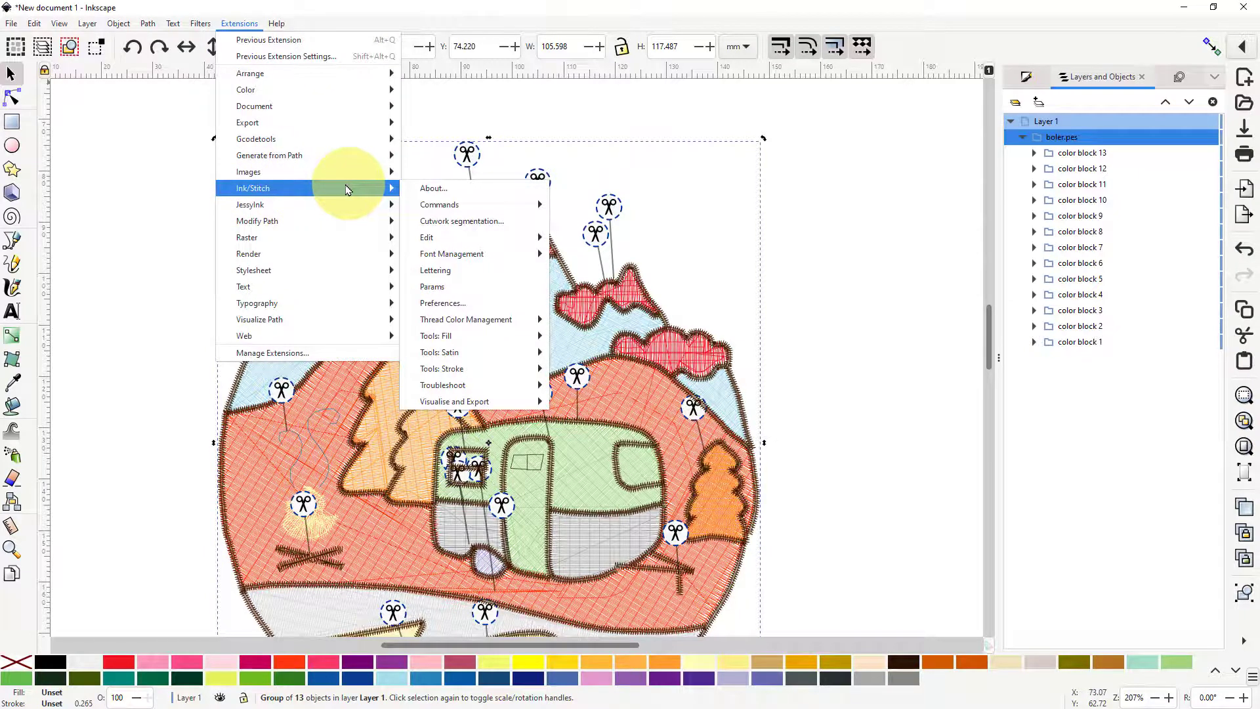
{"action": "mouse_move", "coordinate": [460, 206]}
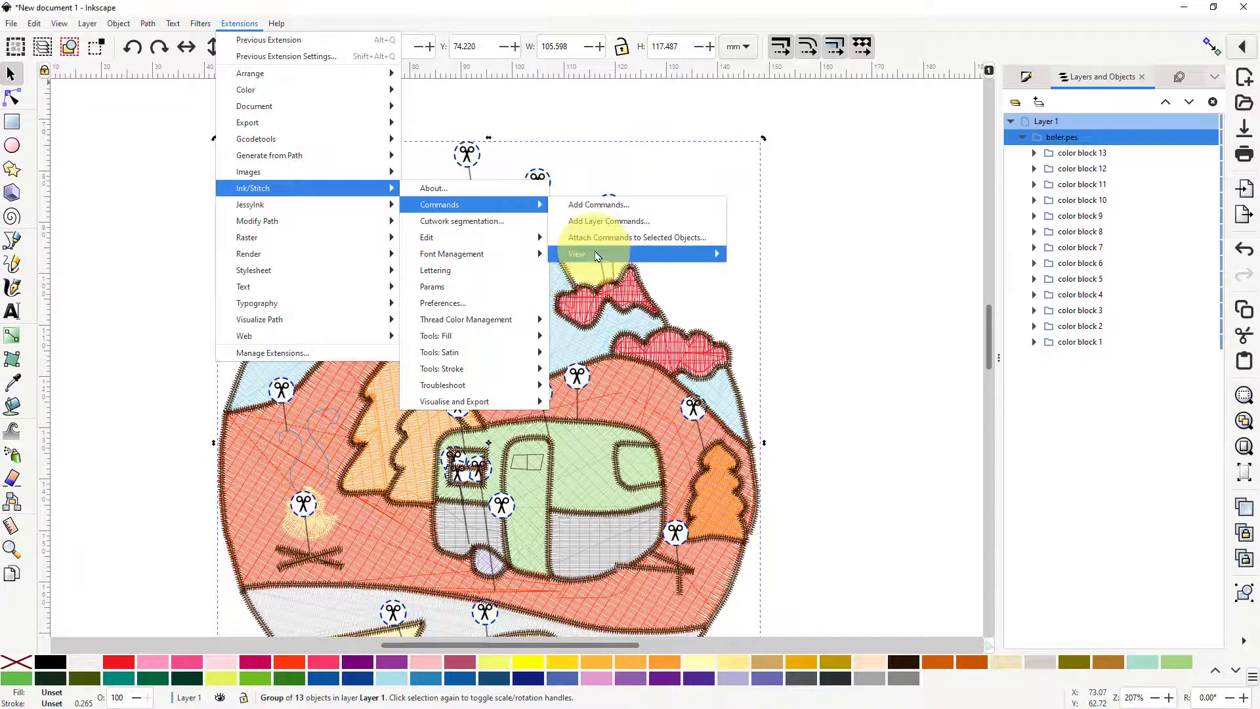
{"action": "mouse_move", "coordinate": [597, 256]}
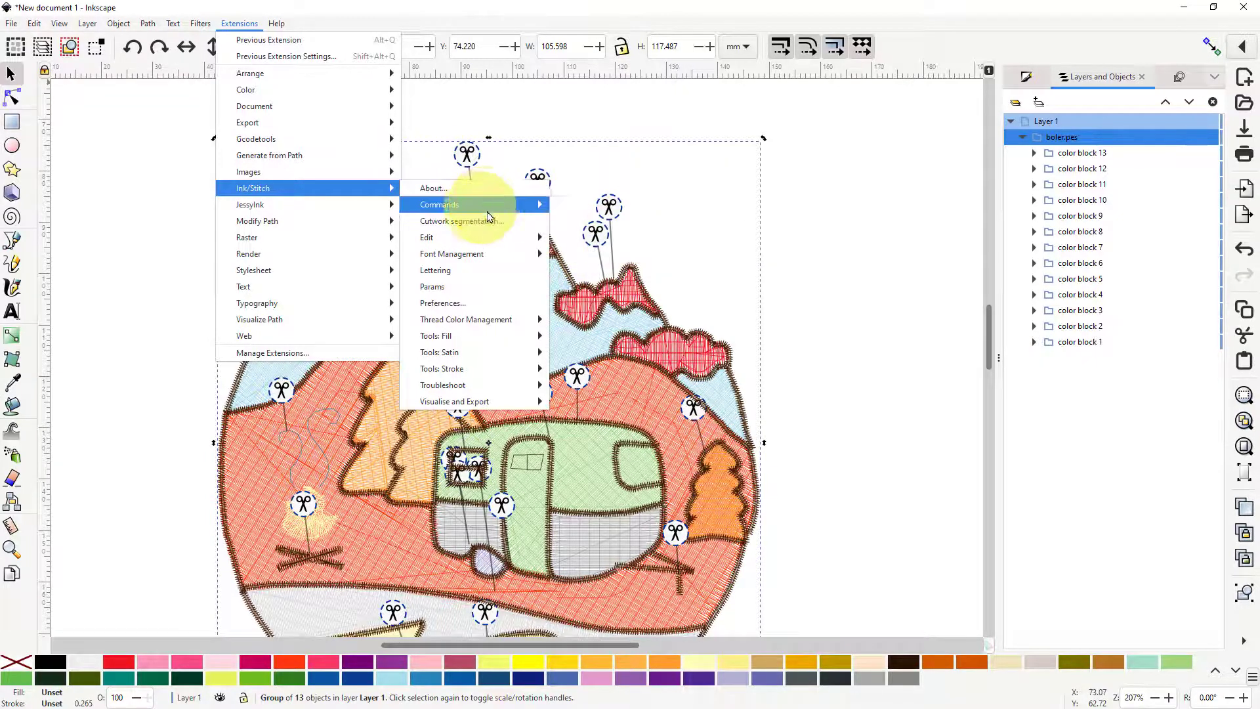
{"action": "mouse_move", "coordinate": [709, 254]}
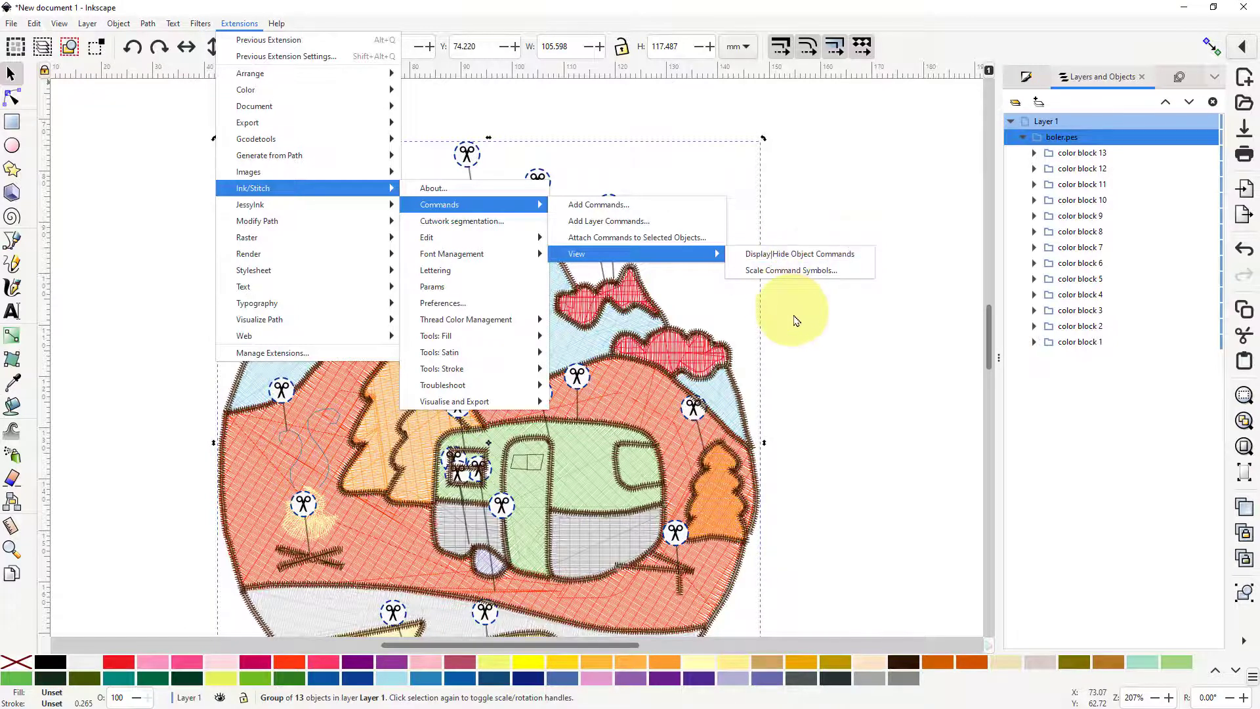
{"action": "left_click", "coordinate": [796, 275]}
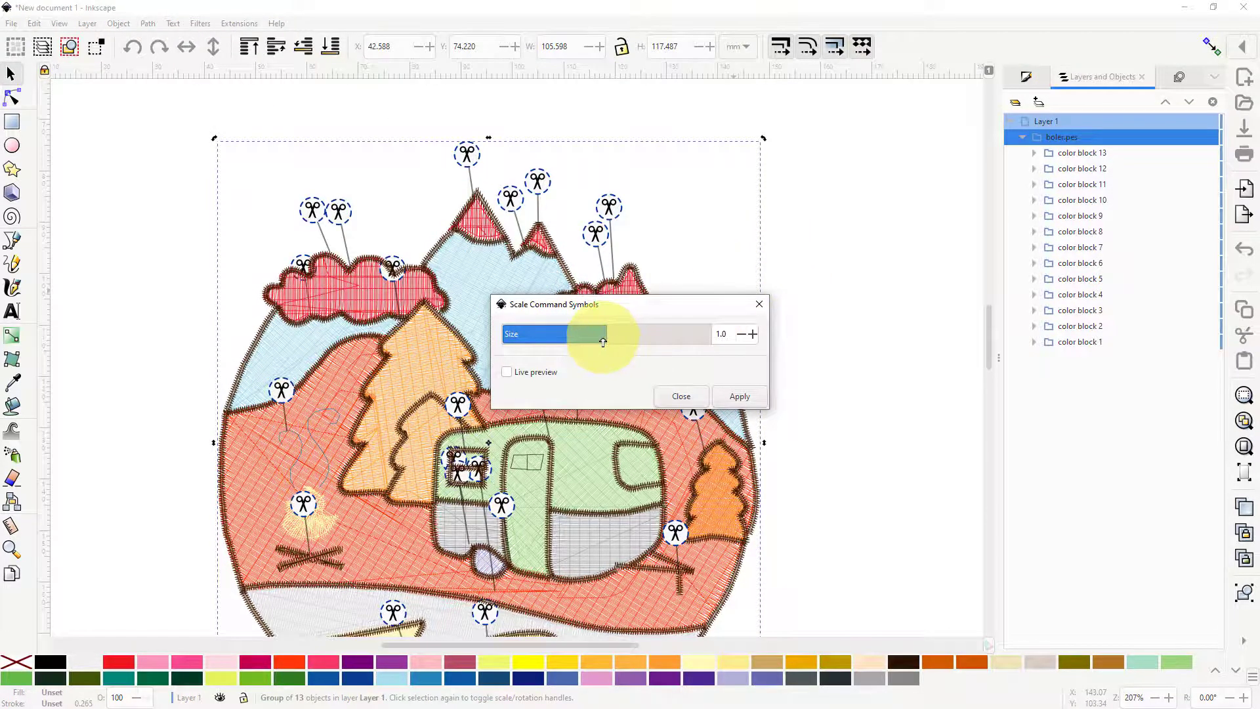
{"action": "left_click_drag", "start_coordinate": [603, 342], "coordinate": [643, 338]}
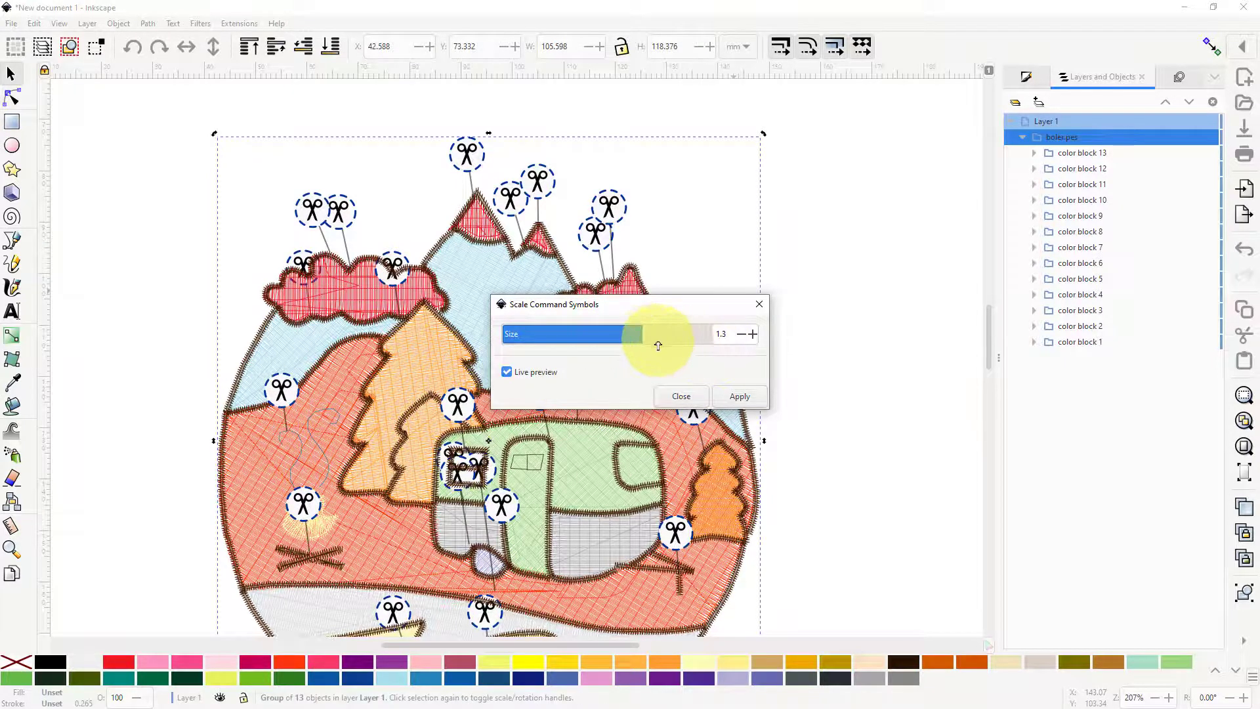
{"action": "left_click_drag", "start_coordinate": [643, 340], "coordinate": [696, 340]}
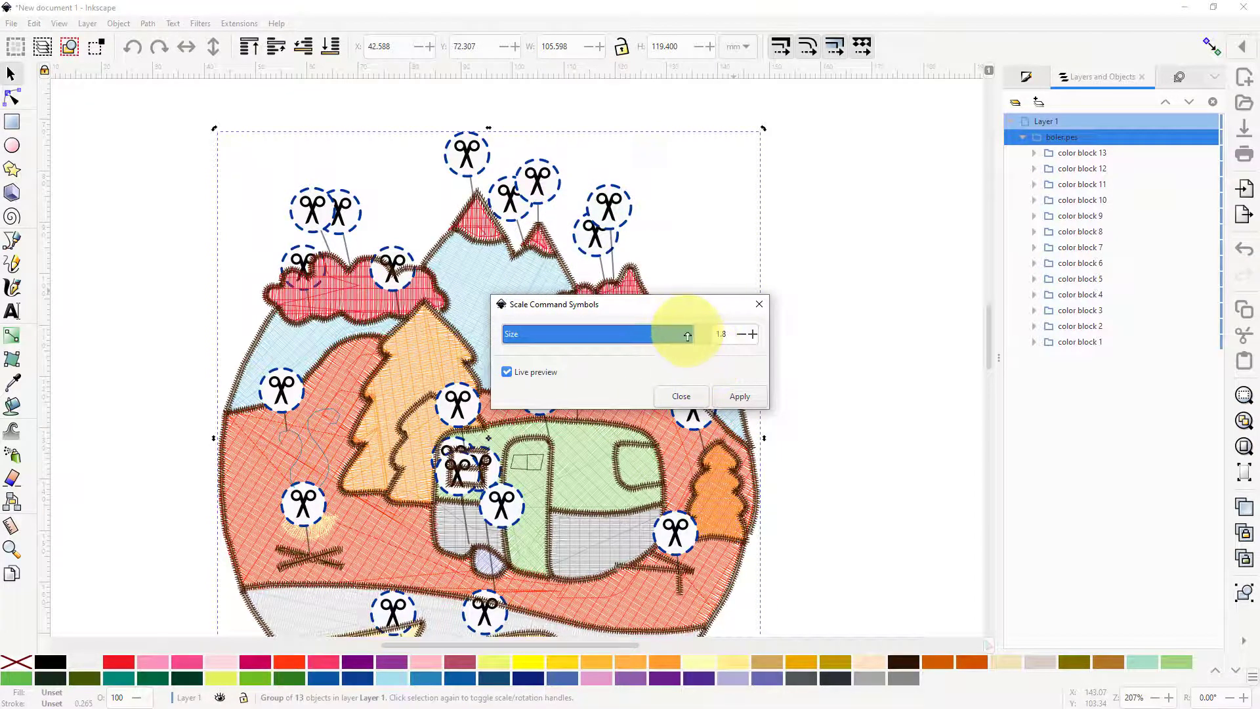
{"action": "left_click_drag", "start_coordinate": [689, 336], "coordinate": [628, 335]}
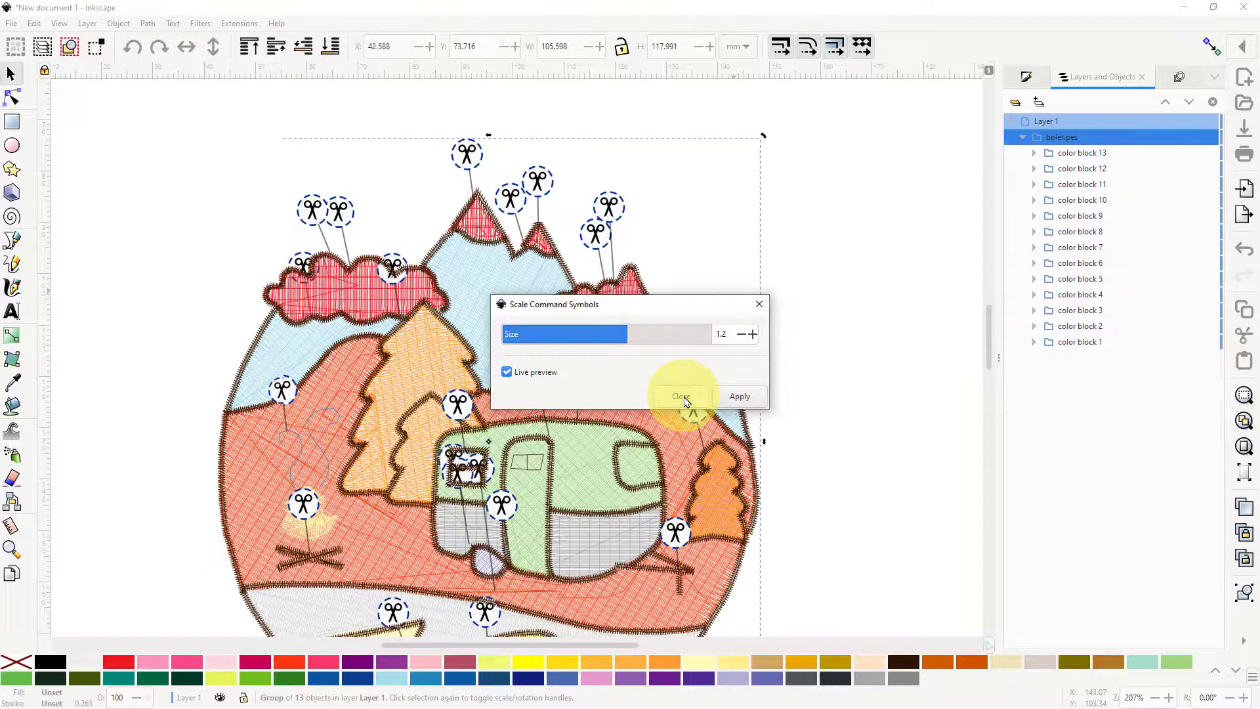
{"action": "left_click", "coordinate": [683, 397]}
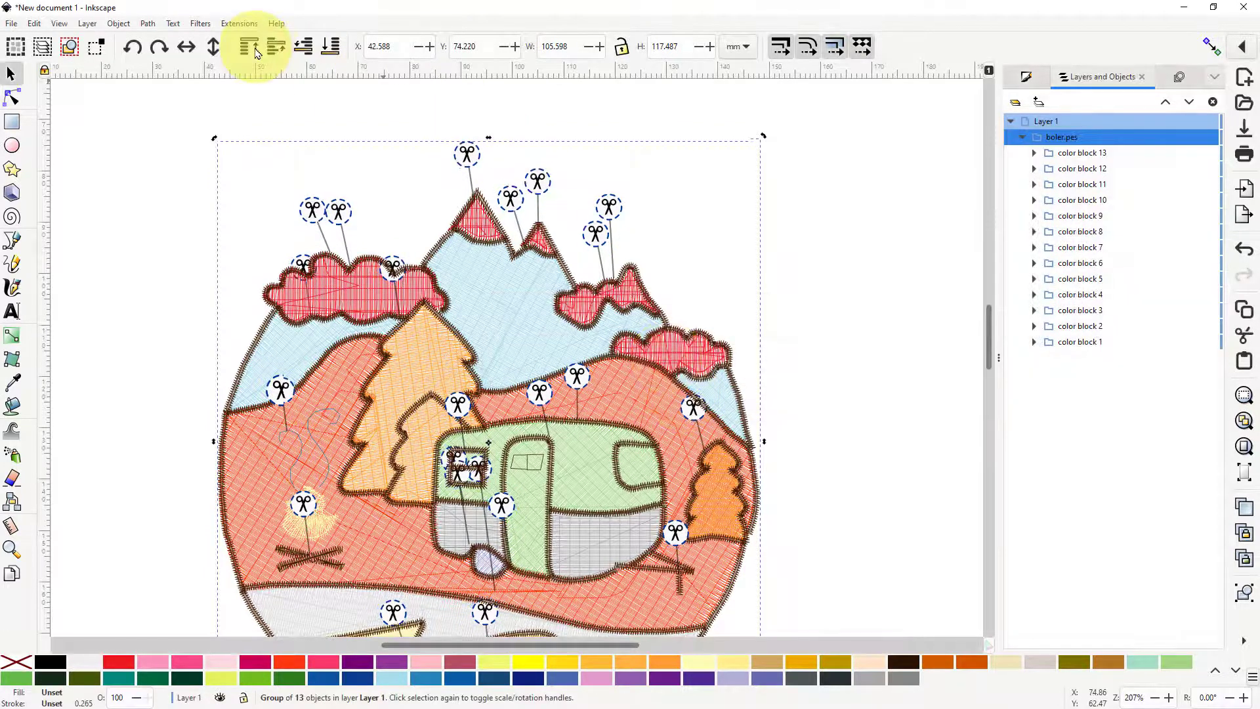
- Hide the object commands of the boler.pes design and expand color block 13 to check its trim thread command's visibility
{"action": "left_click", "coordinate": [240, 24]}
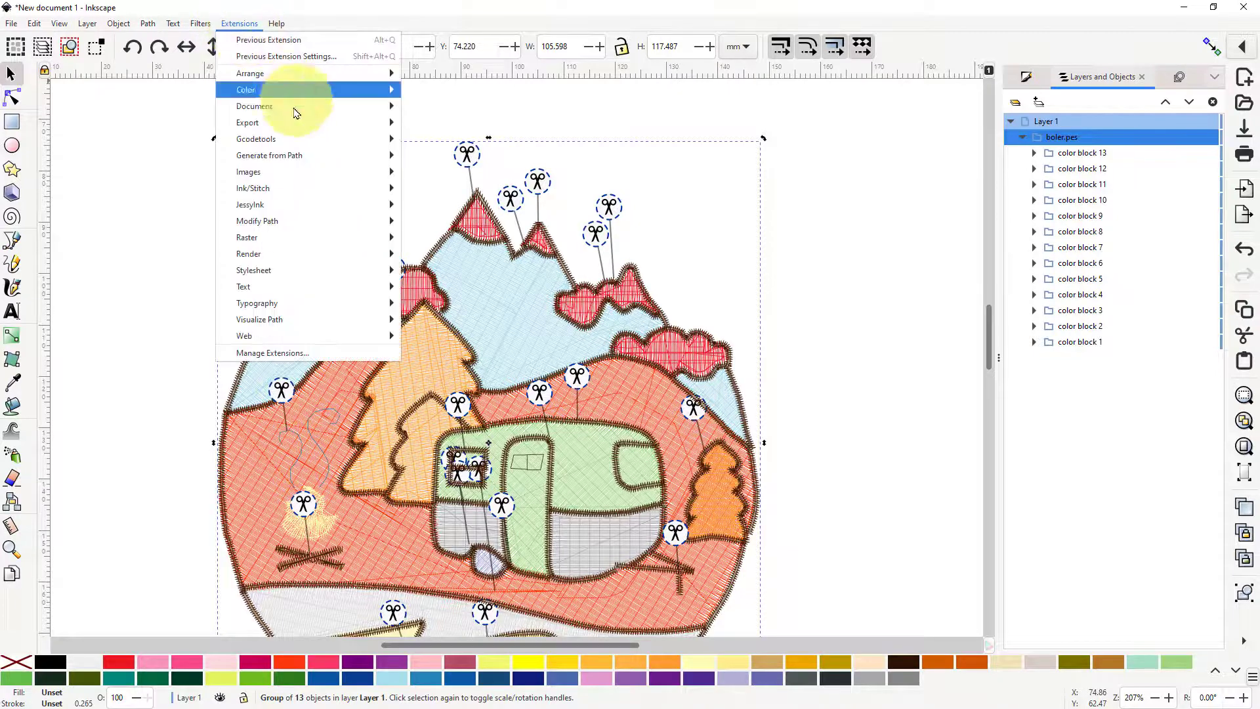
{"action": "mouse_move", "coordinate": [295, 188]}
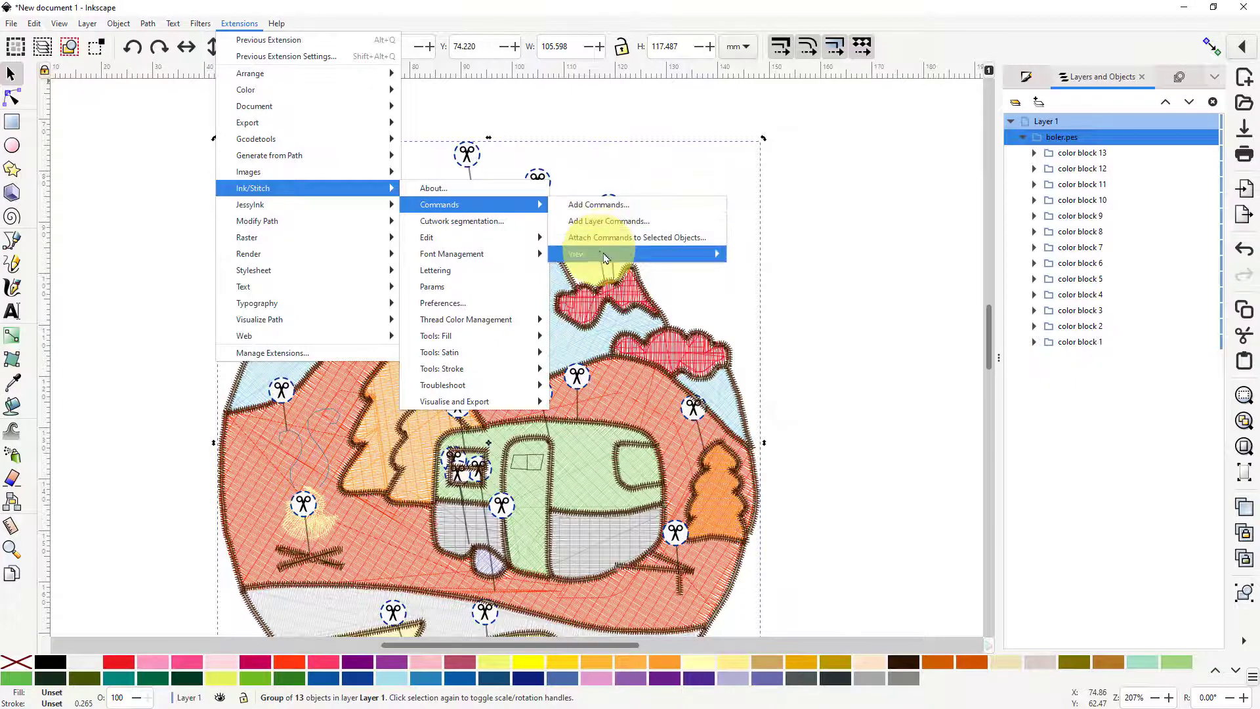
{"action": "mouse_move", "coordinate": [658, 262]}
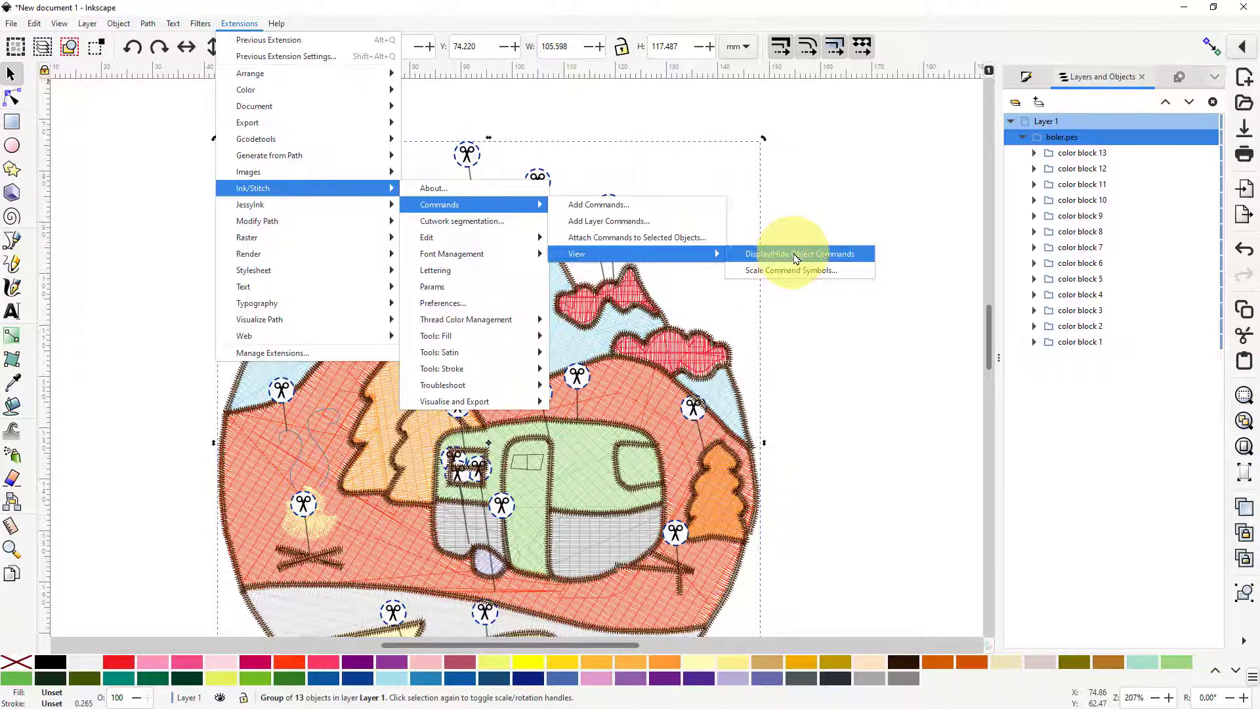
{"action": "left_click", "coordinate": [796, 256]}
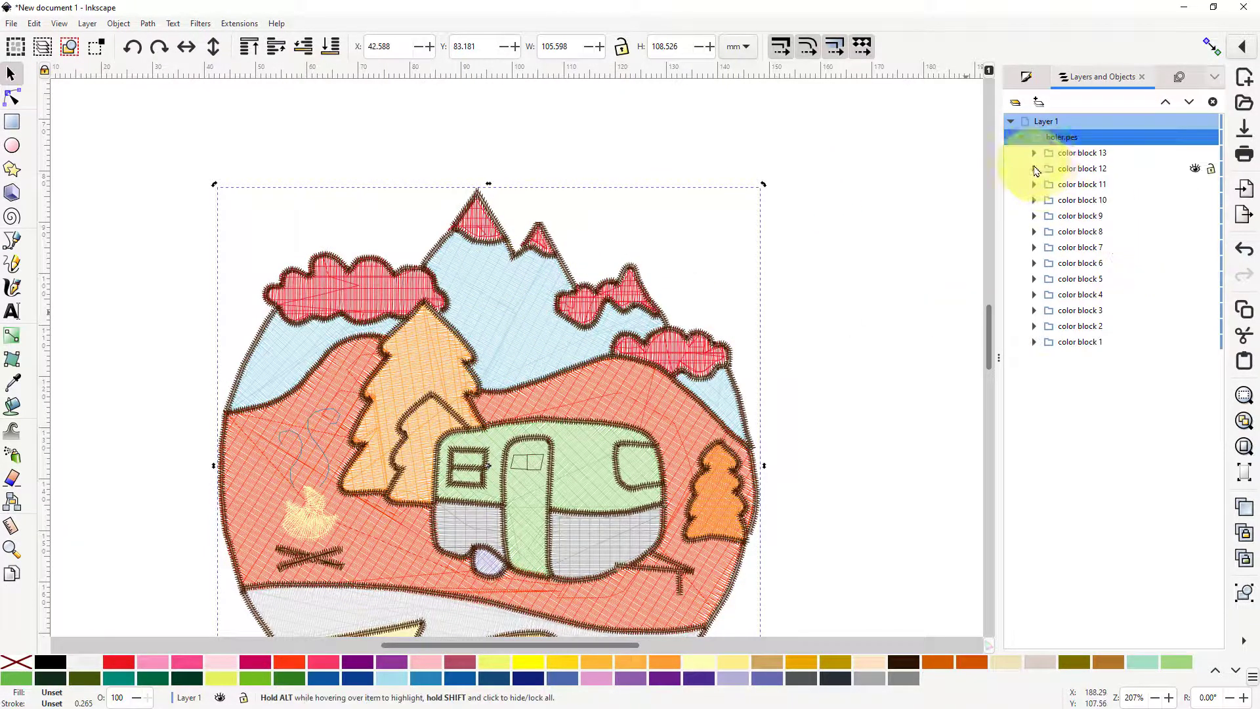
{"action": "left_click", "coordinate": [1035, 154]}
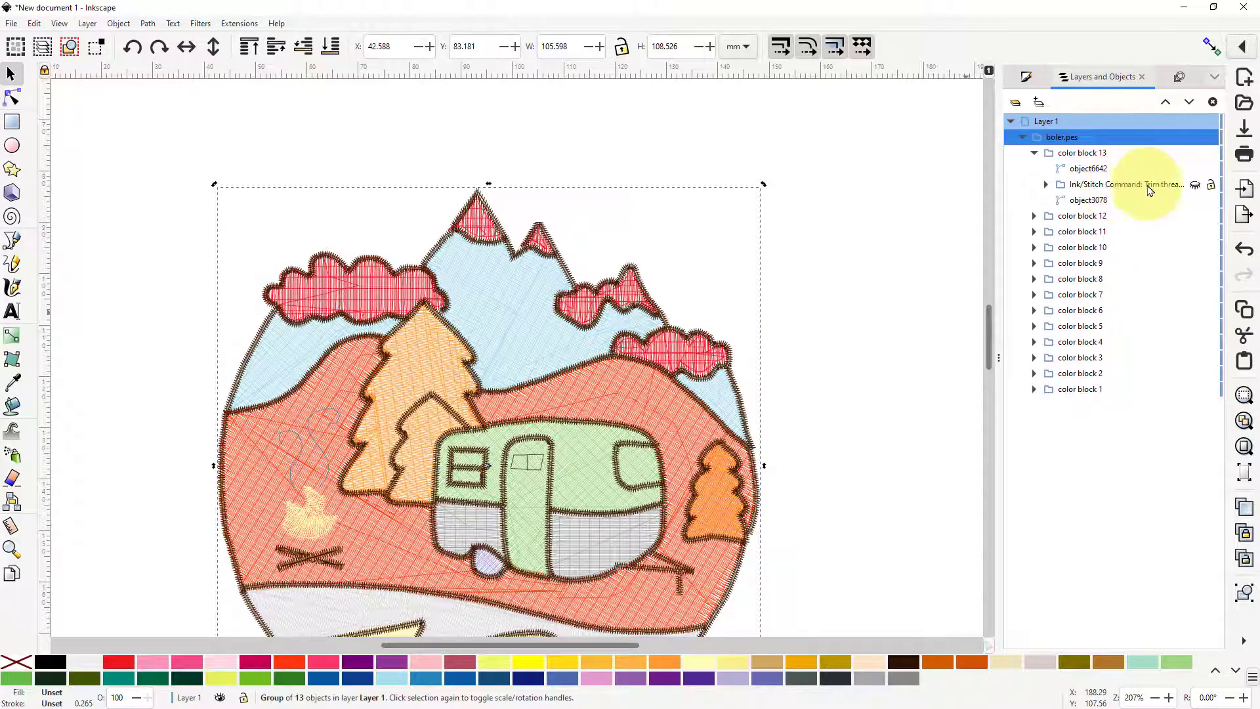
{"action": "left_click", "coordinate": [1195, 185]}
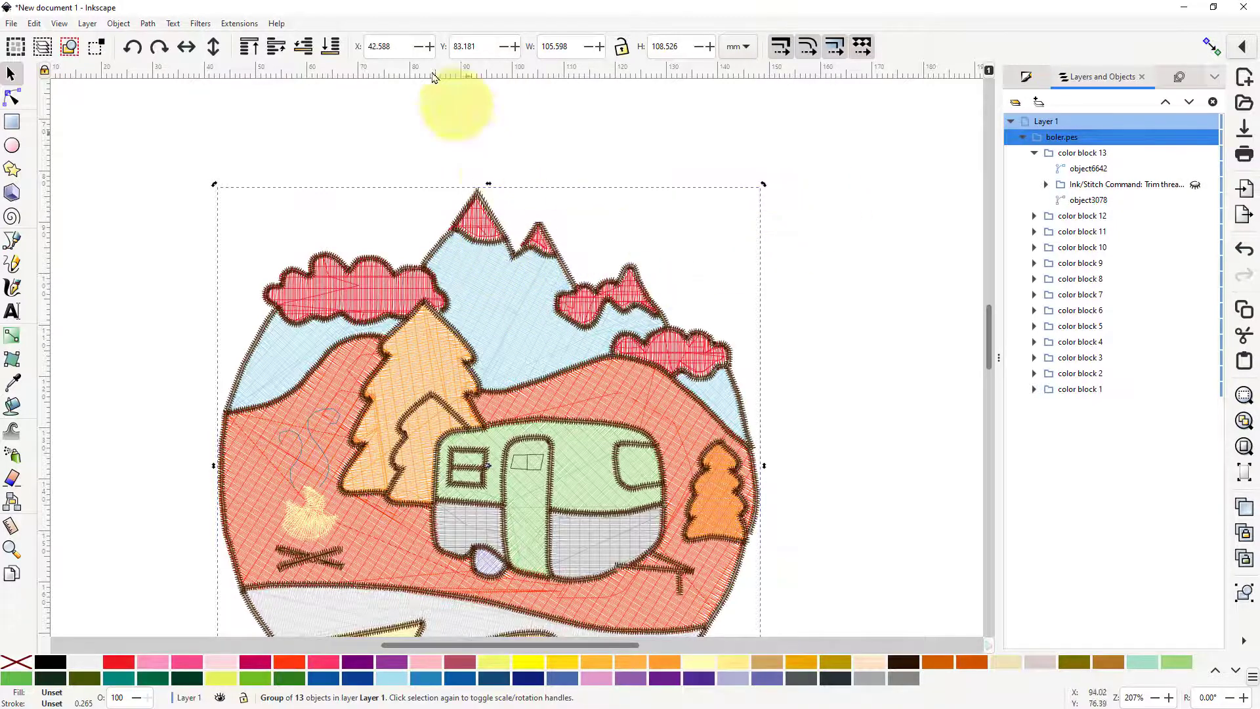
- Display the design's object commands again and look over the trim symbols across the whole design
{"action": "left_click", "coordinate": [237, 25]}
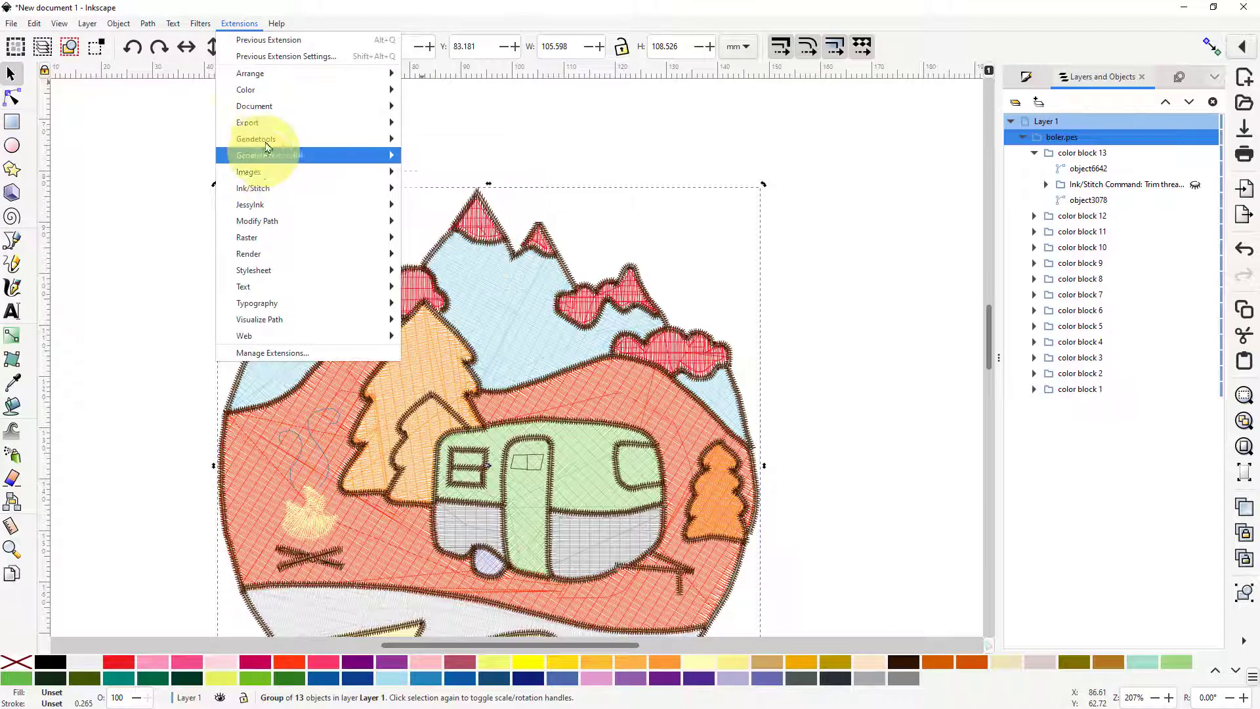
{"action": "mouse_move", "coordinate": [275, 111]}
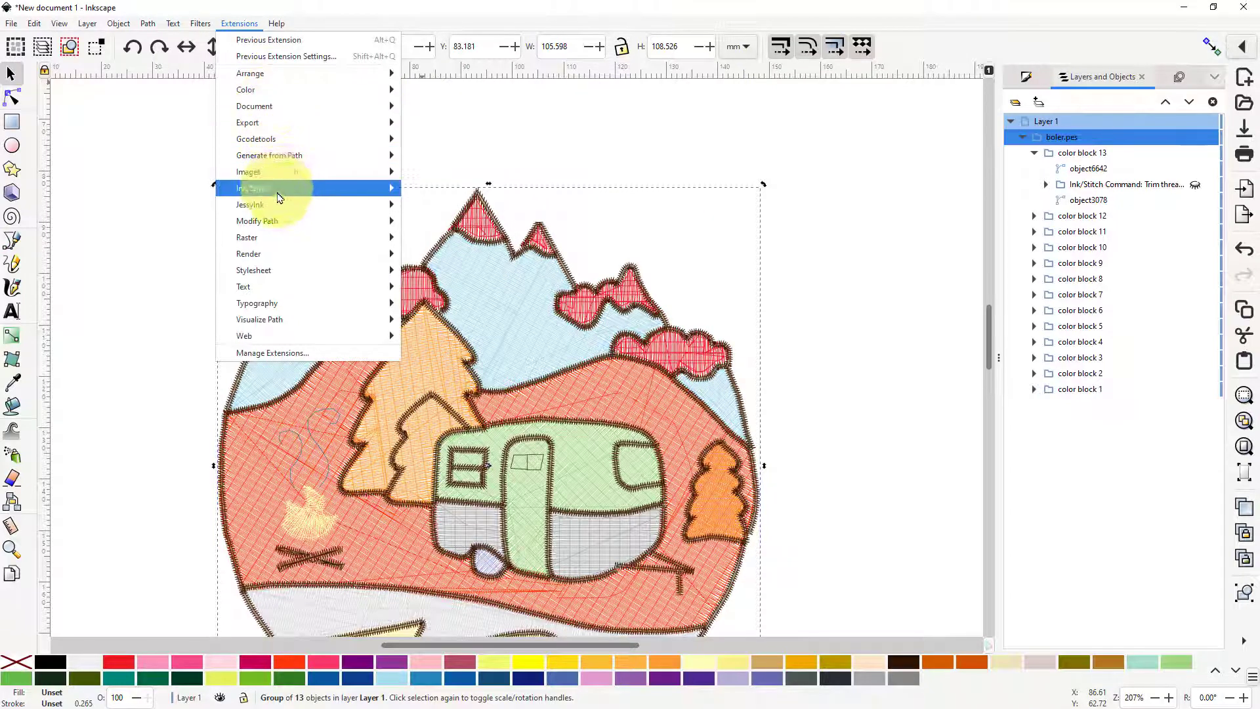
{"action": "mouse_move", "coordinate": [279, 190]}
{"action": "mouse_move", "coordinate": [444, 210]}
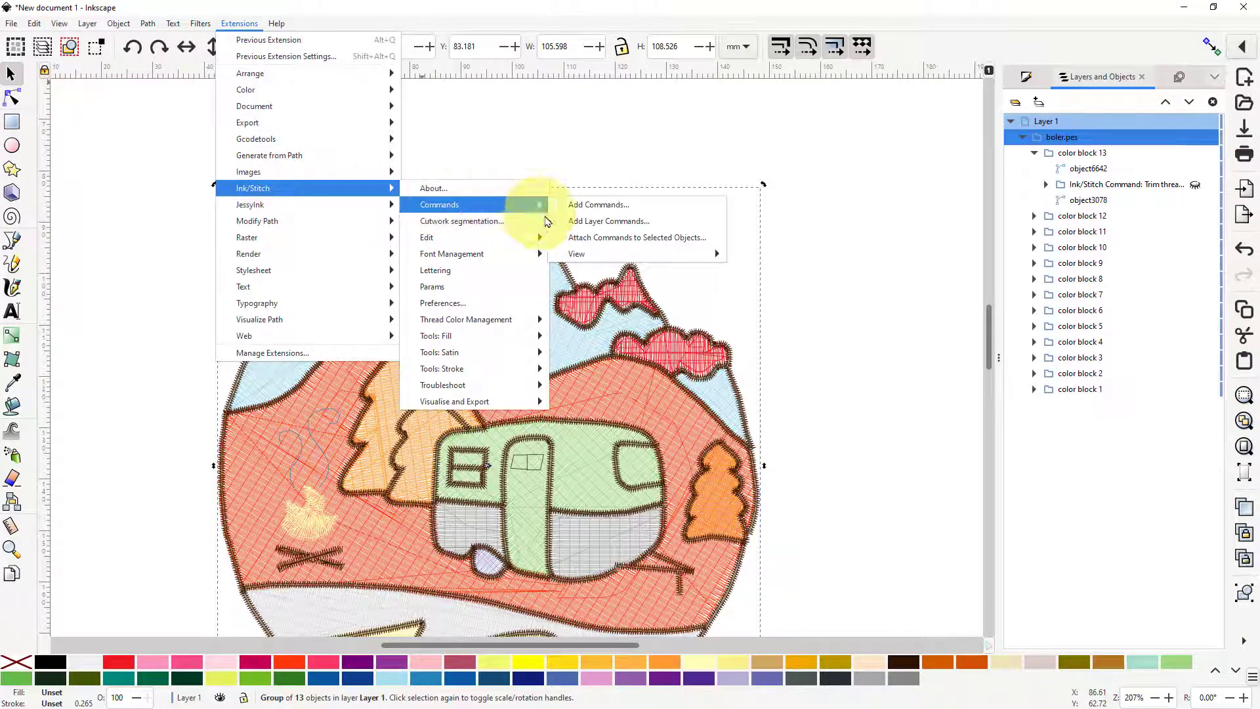
{"action": "mouse_move", "coordinate": [630, 254]}
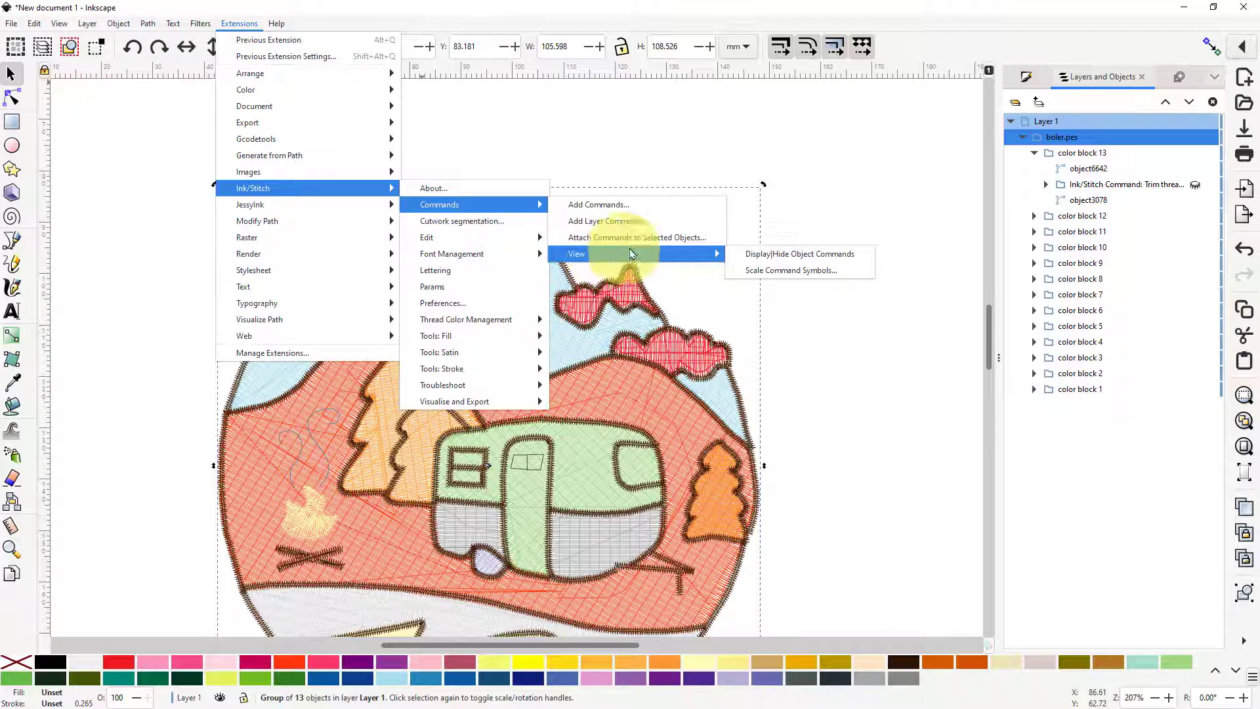
{"action": "left_click", "coordinate": [791, 257]}
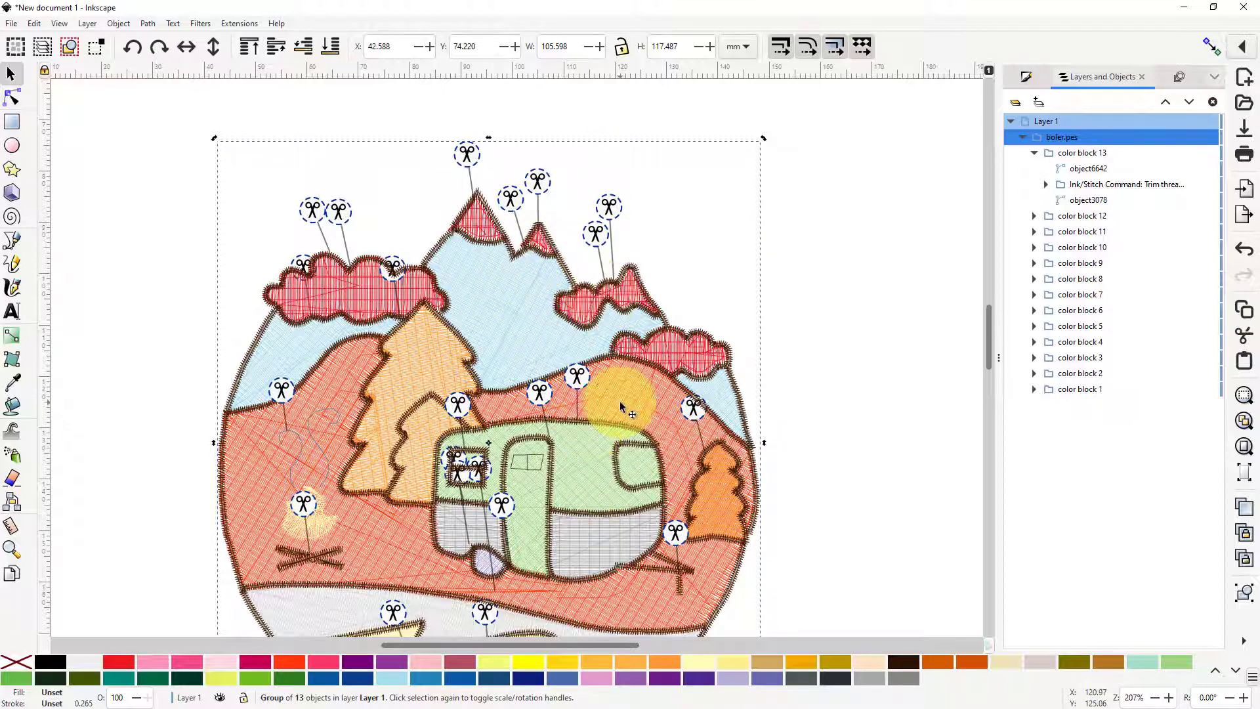
{"action": "scroll", "coordinate": [518, 335], "scroll_direction": "down", "scroll_amount": 2}
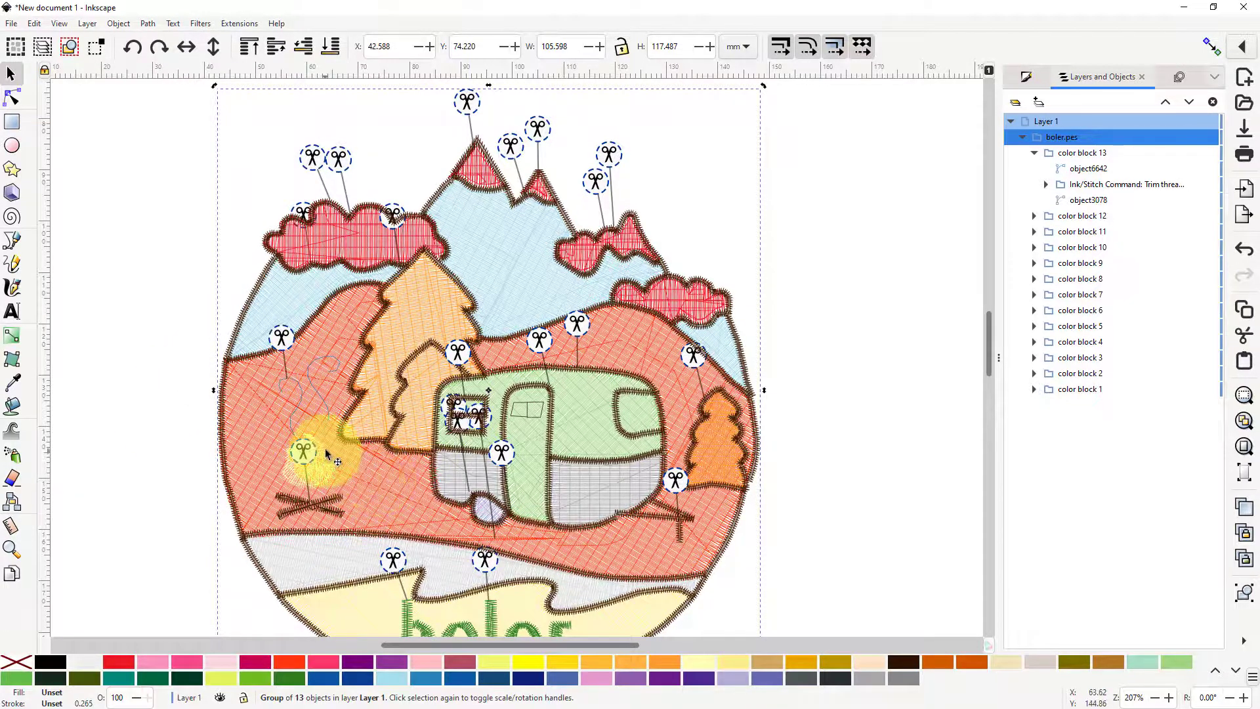
{"action": "scroll", "coordinate": [452, 419], "scroll_direction": "down", "scroll_amount": 4}
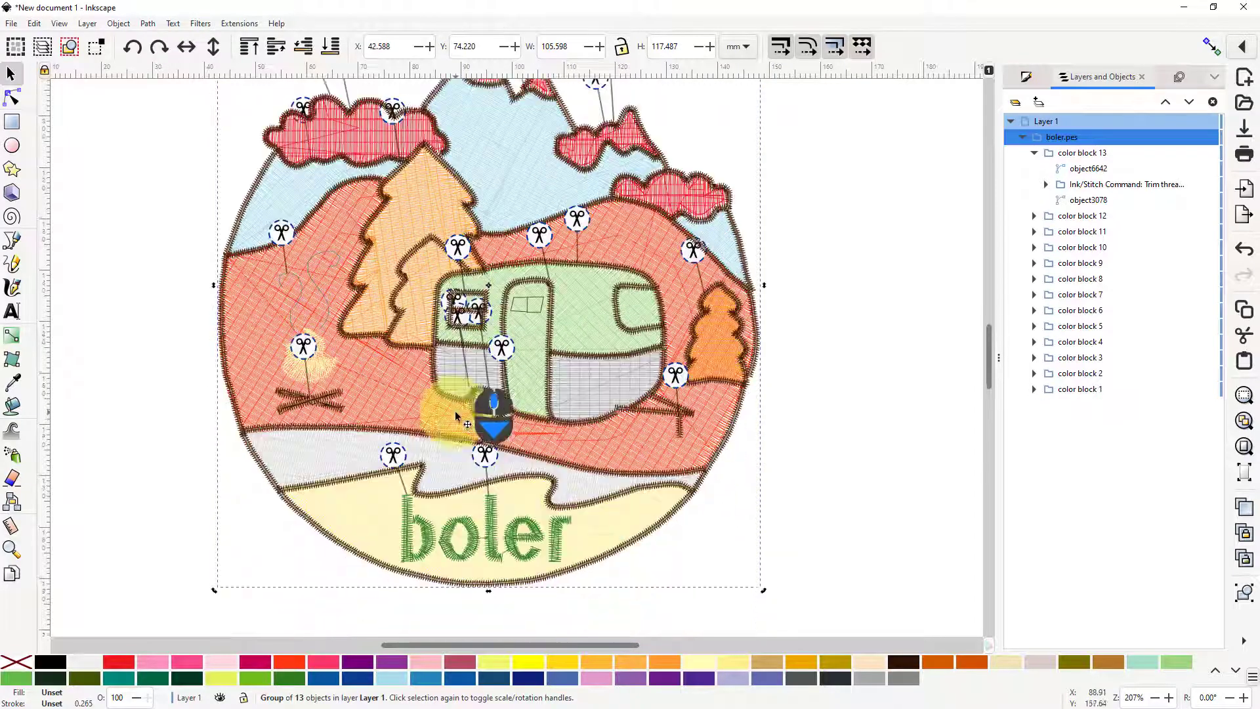
{"action": "scroll", "coordinate": [457, 420], "scroll_direction": "up", "scroll_amount": 2}
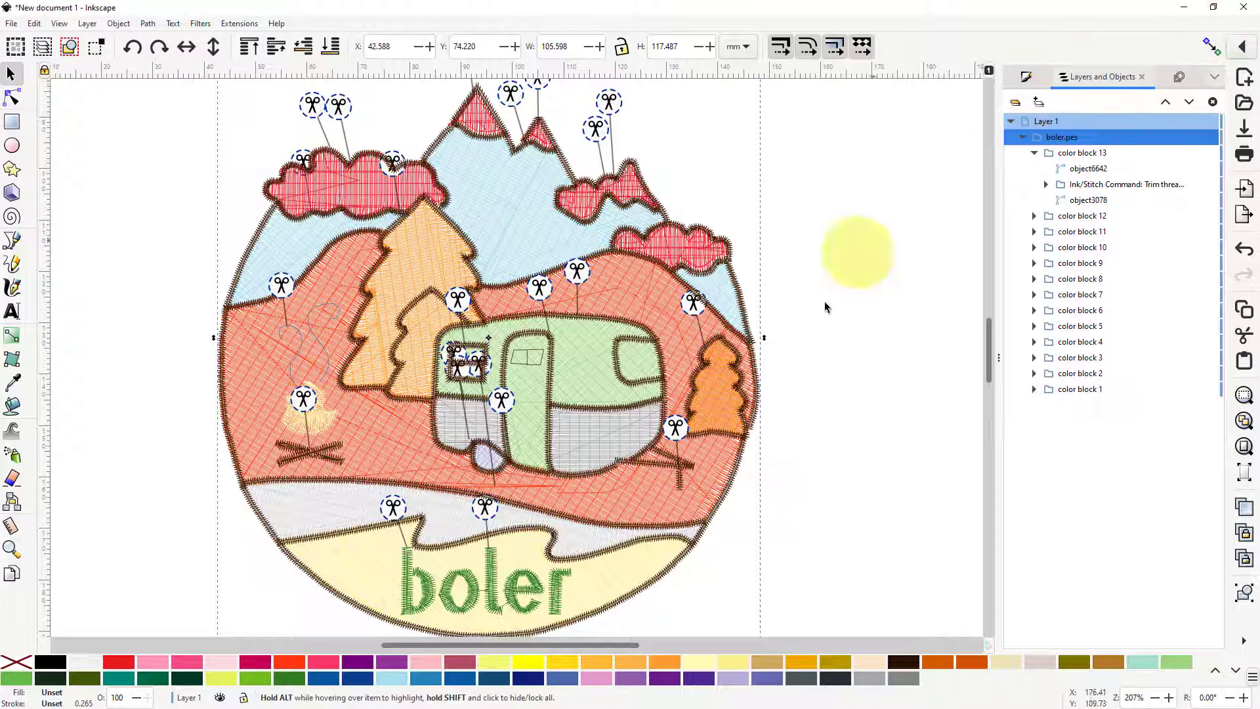
- Browse the Ink/Stitch commands and review the available satin tools
{"action": "left_click", "coordinate": [236, 24]}
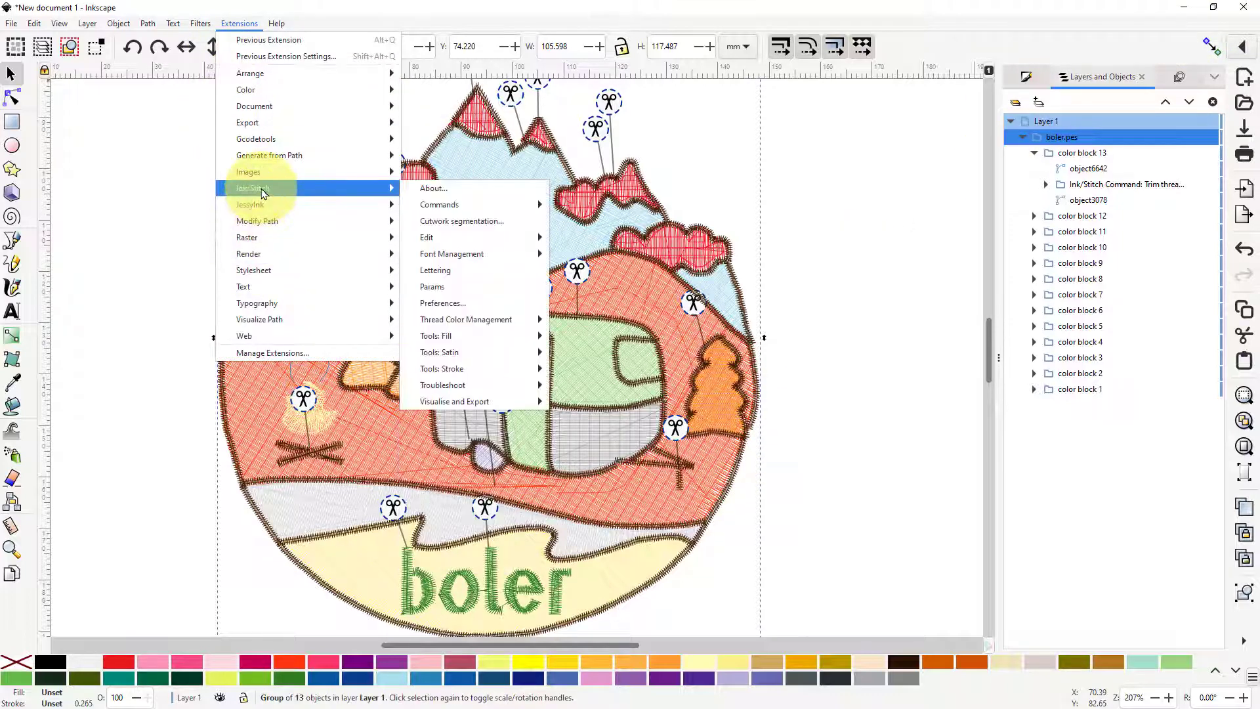
{"action": "mouse_move", "coordinate": [359, 200]}
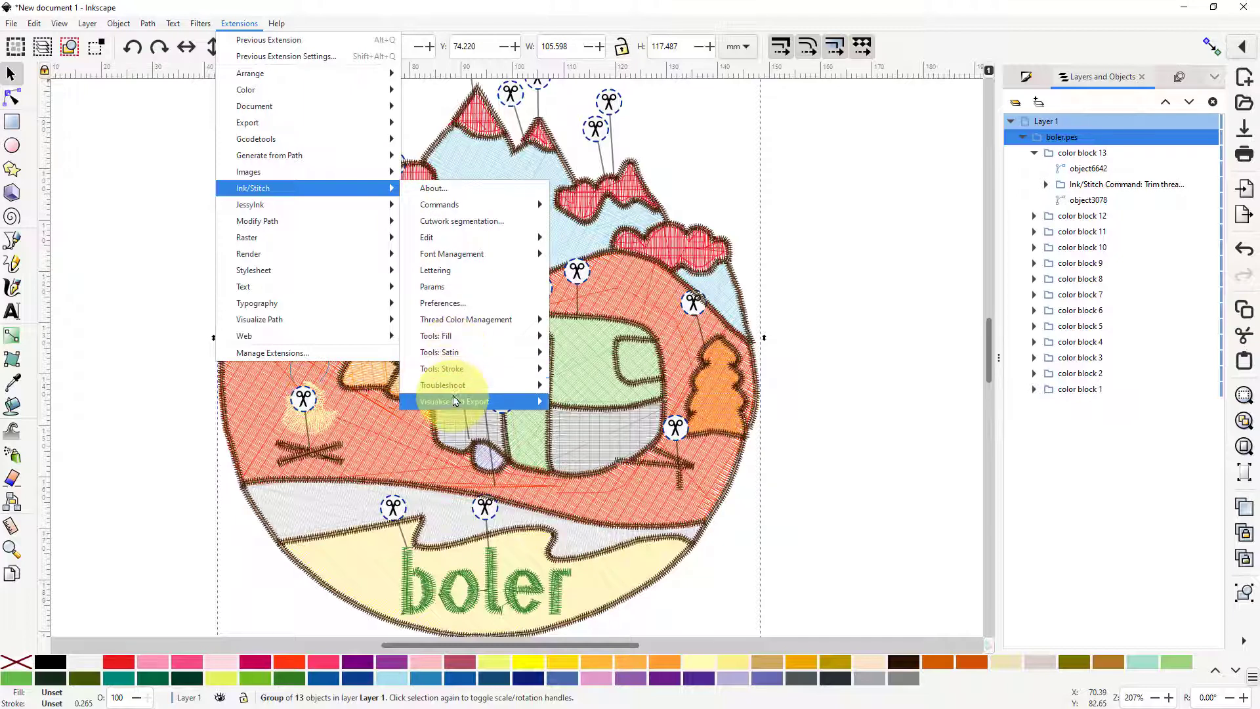
{"action": "mouse_move", "coordinate": [465, 402]}
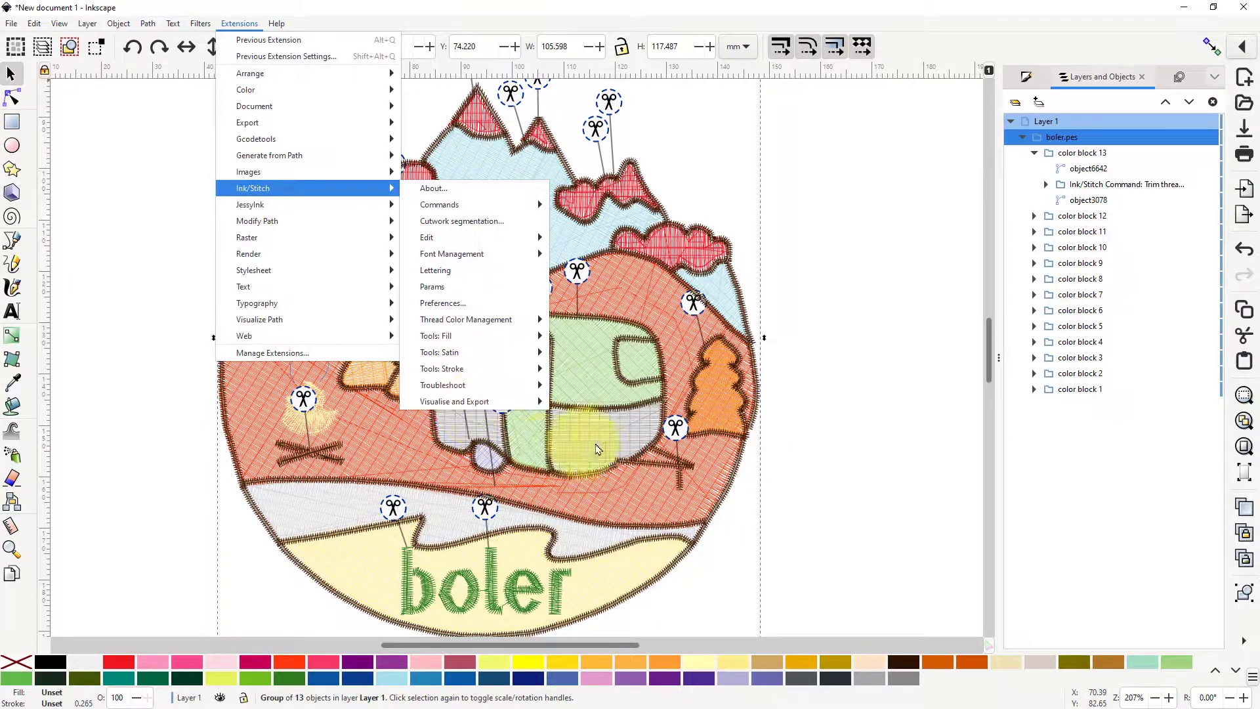
{"action": "mouse_move", "coordinate": [457, 352]}
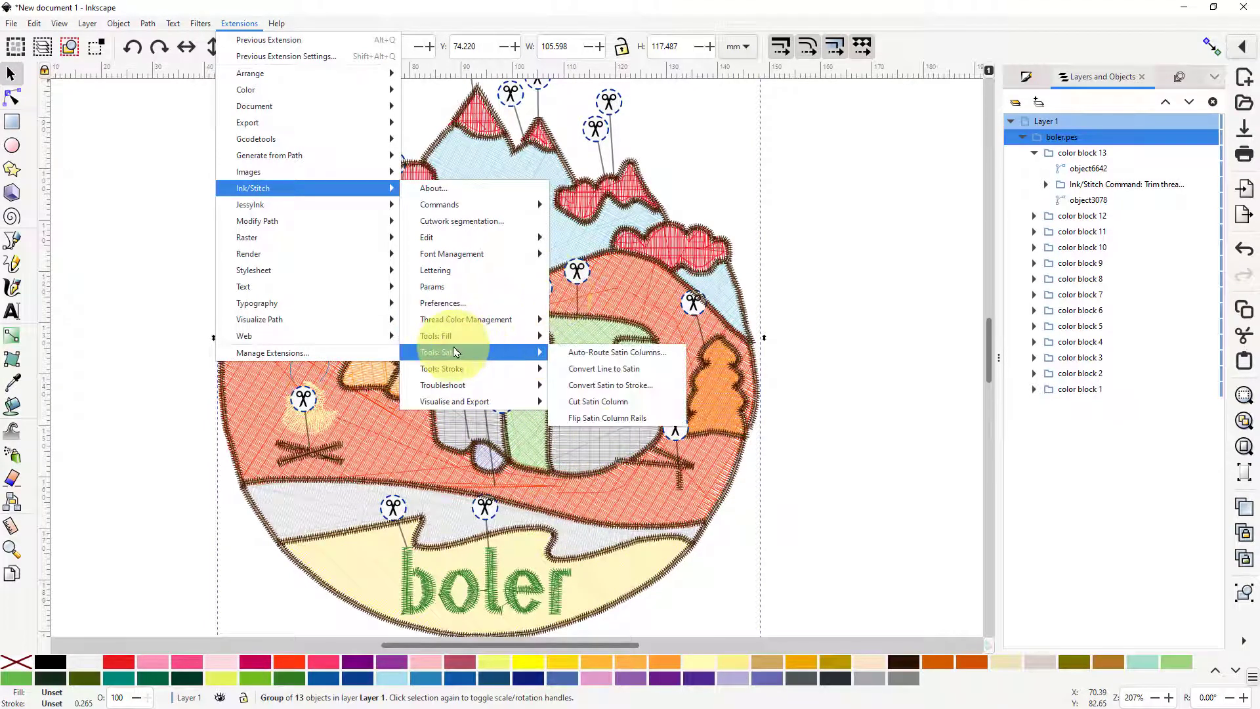